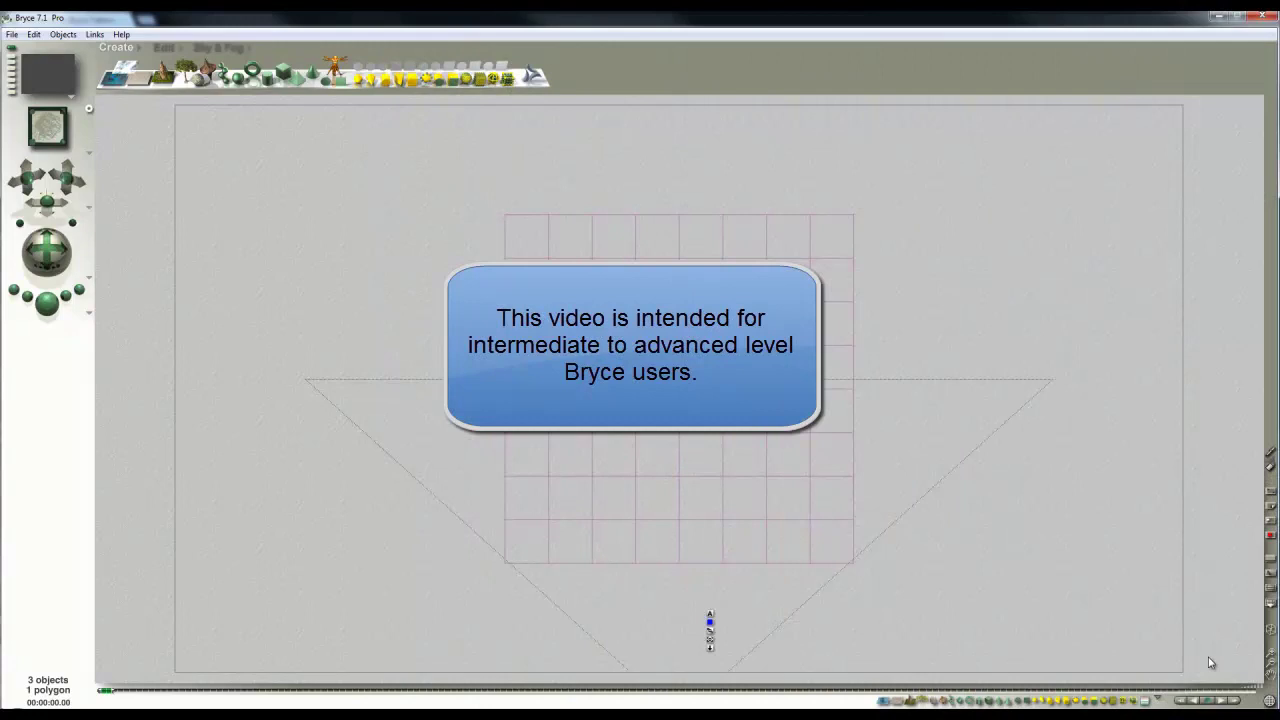
Step: Select the plane and open its material in the Materials Lab
click(1270, 658)
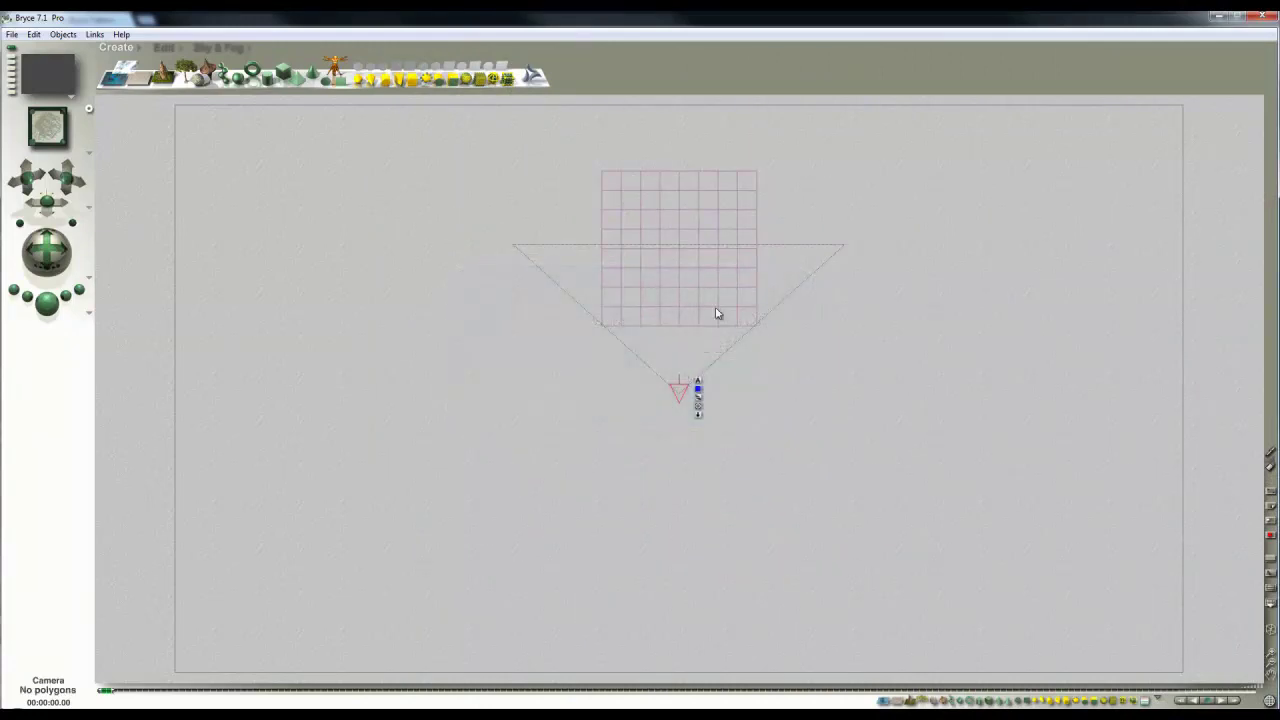
click(752, 223)
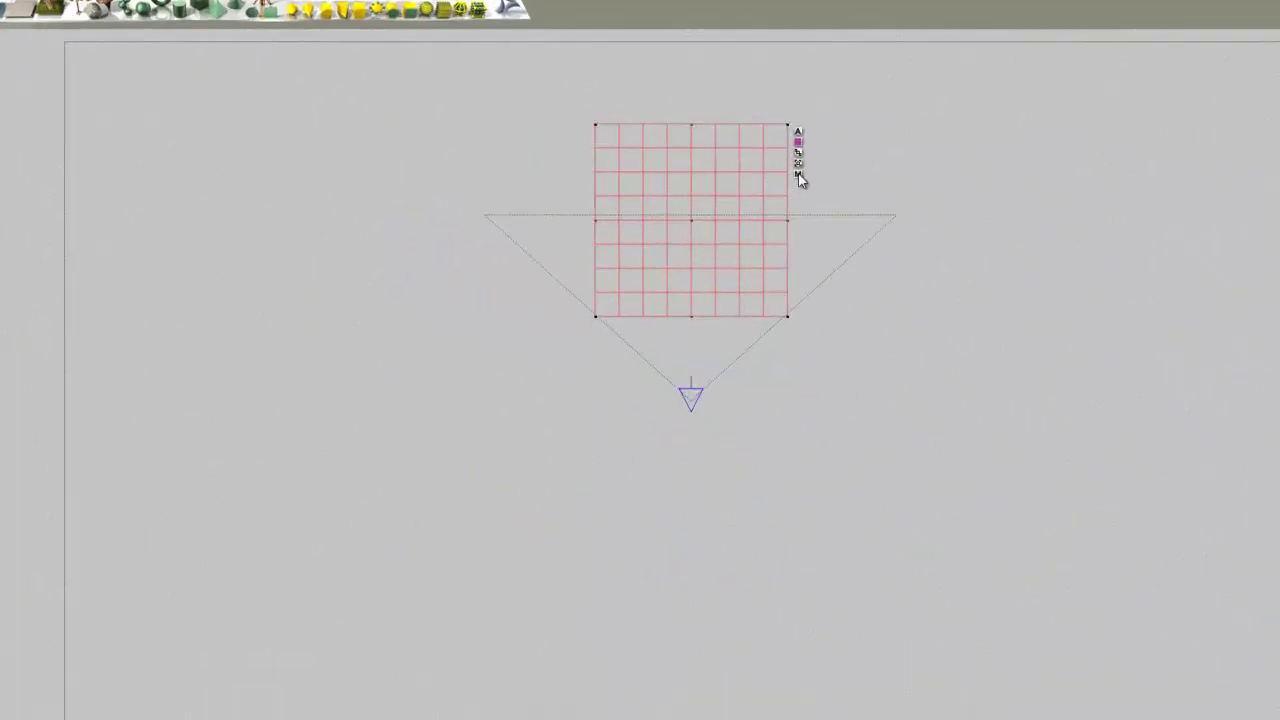
click(799, 176)
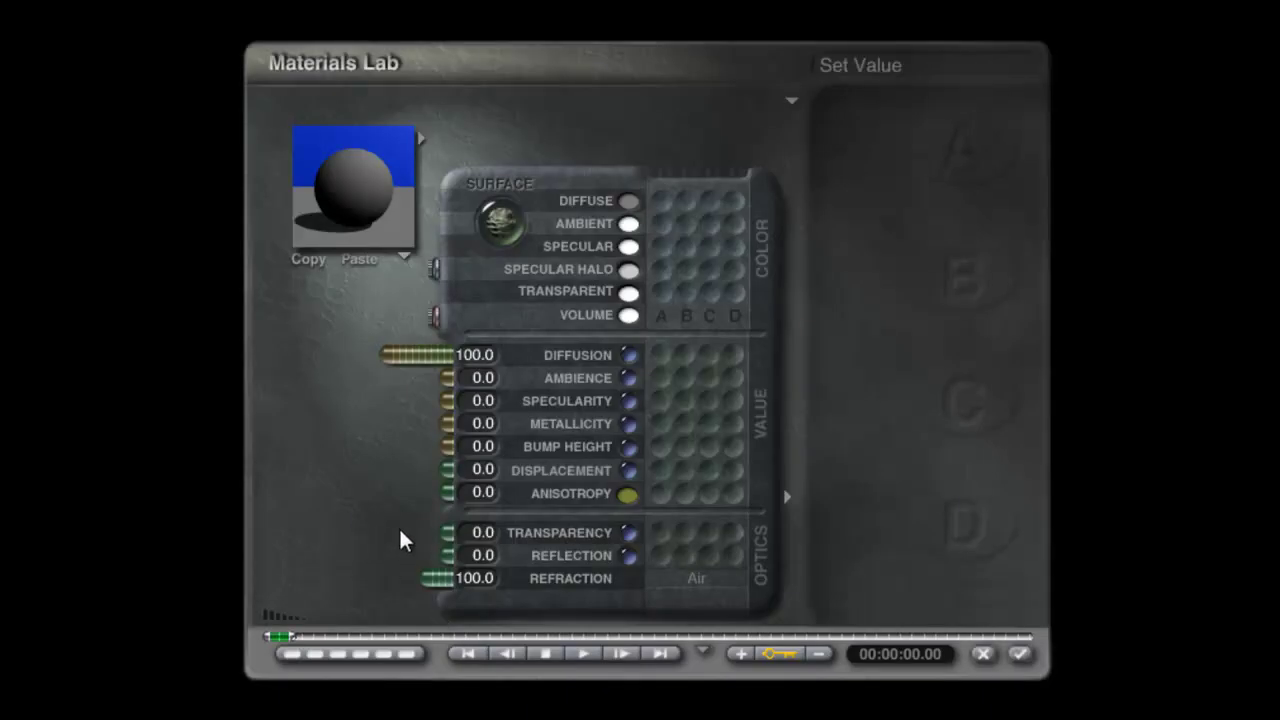
Step: Set the material's transparency to 100, refraction to 133 and diffusion to 0
drag(424, 532, 356, 615)
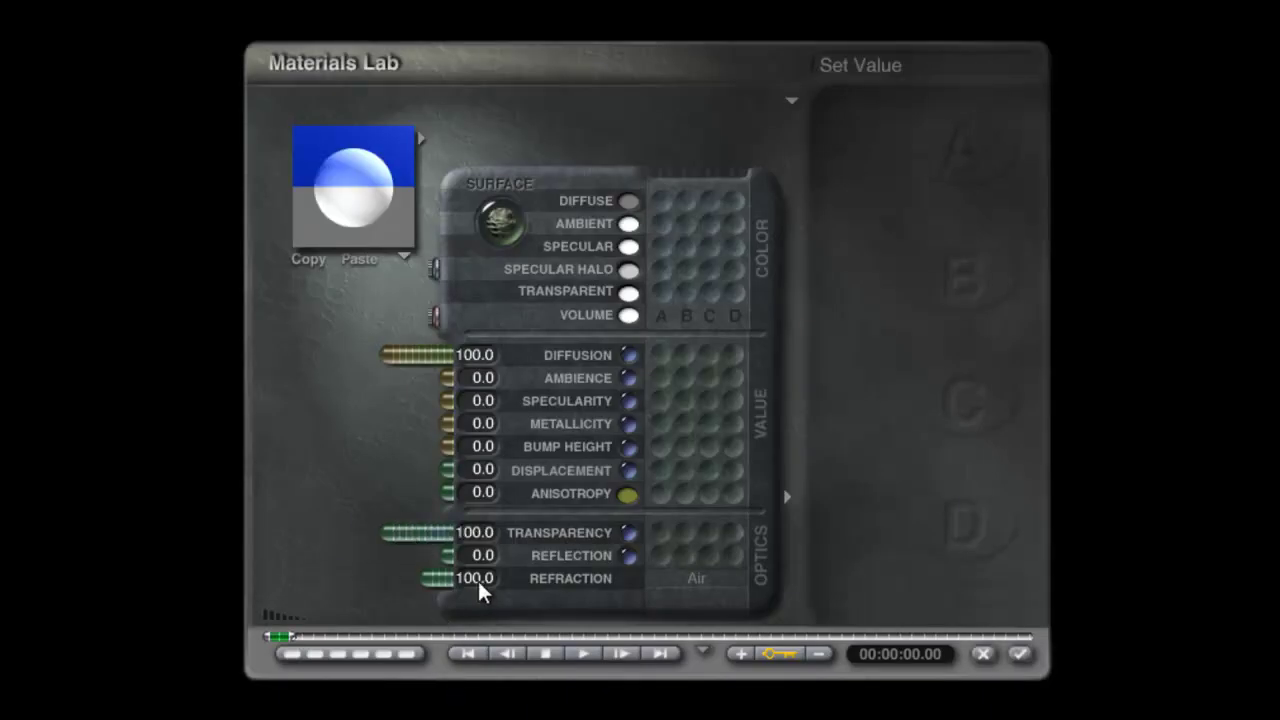
text(133)
key(Return)
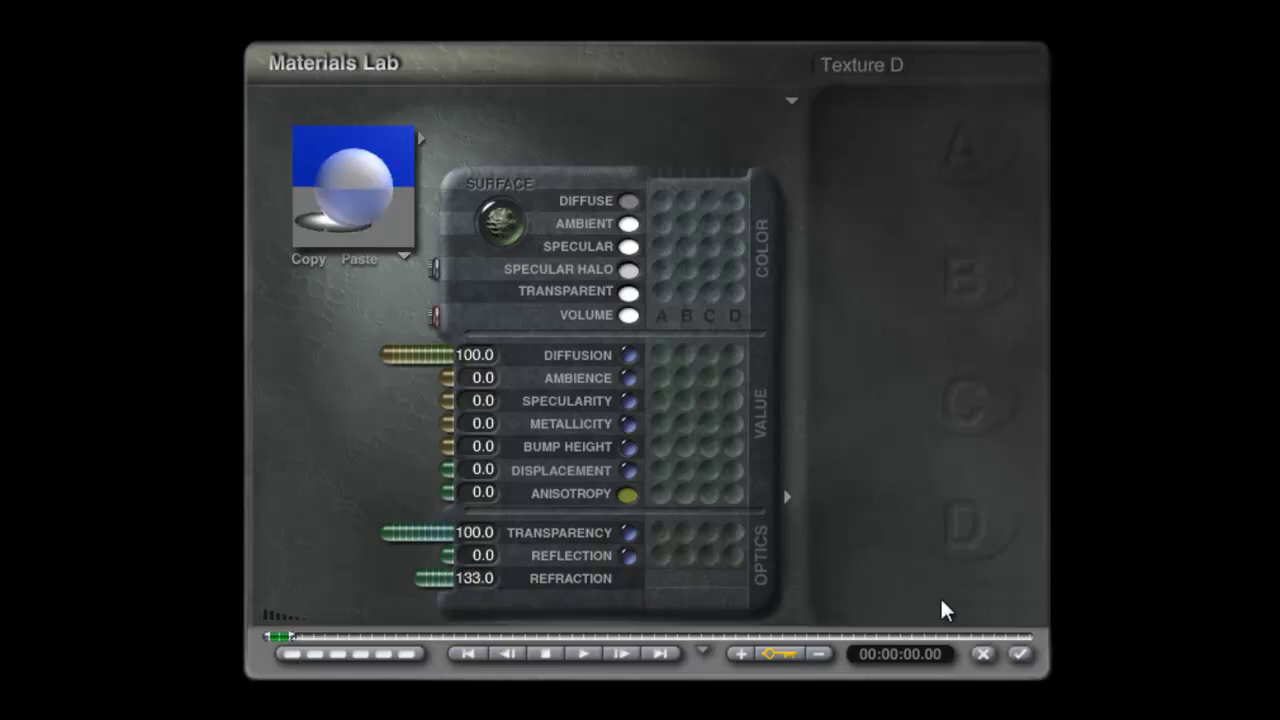
drag(399, 354, 459, 358)
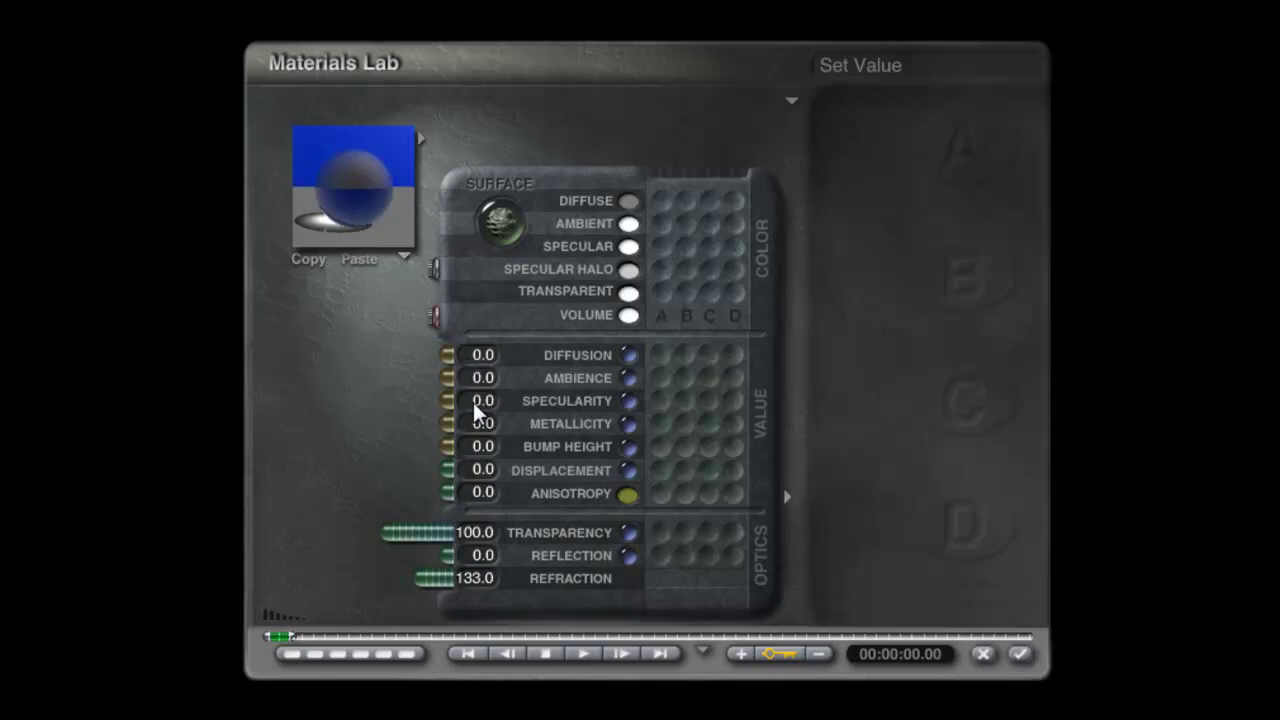
Step: Change the material's diffuse colour to white and inspect the result on the preview sphere
click(366, 192)
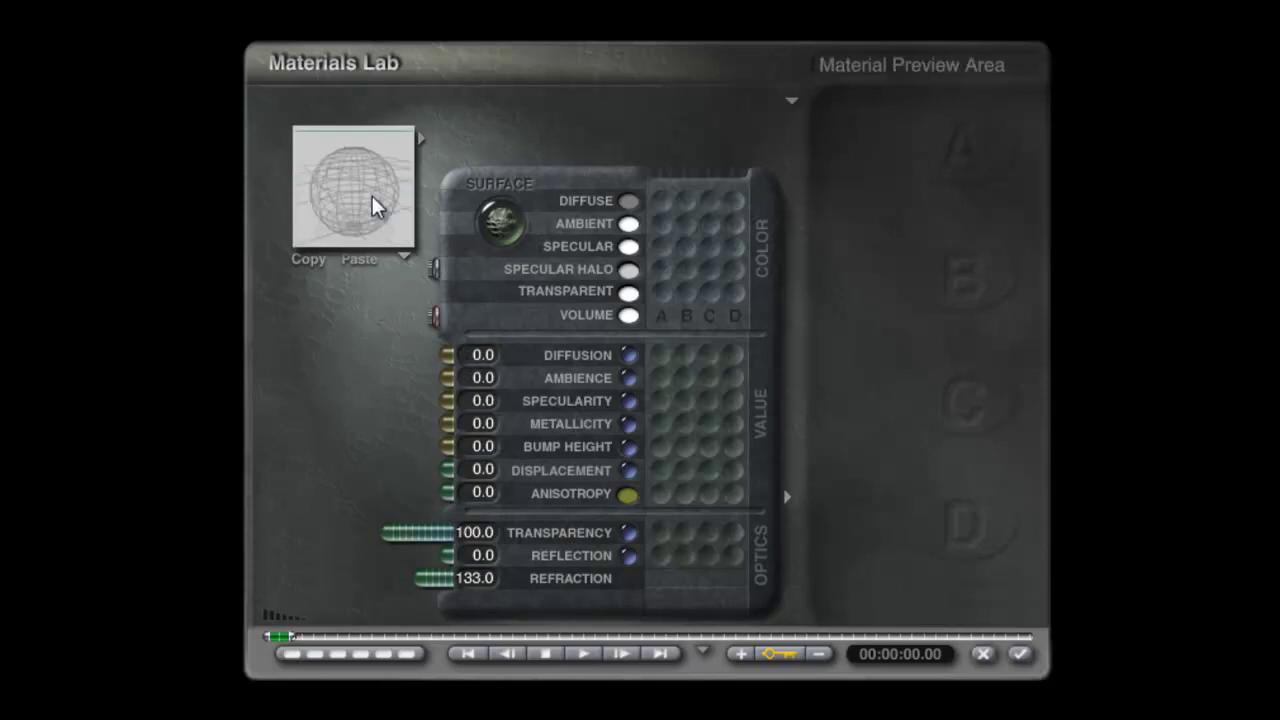
click(628, 201)
click(622, 232)
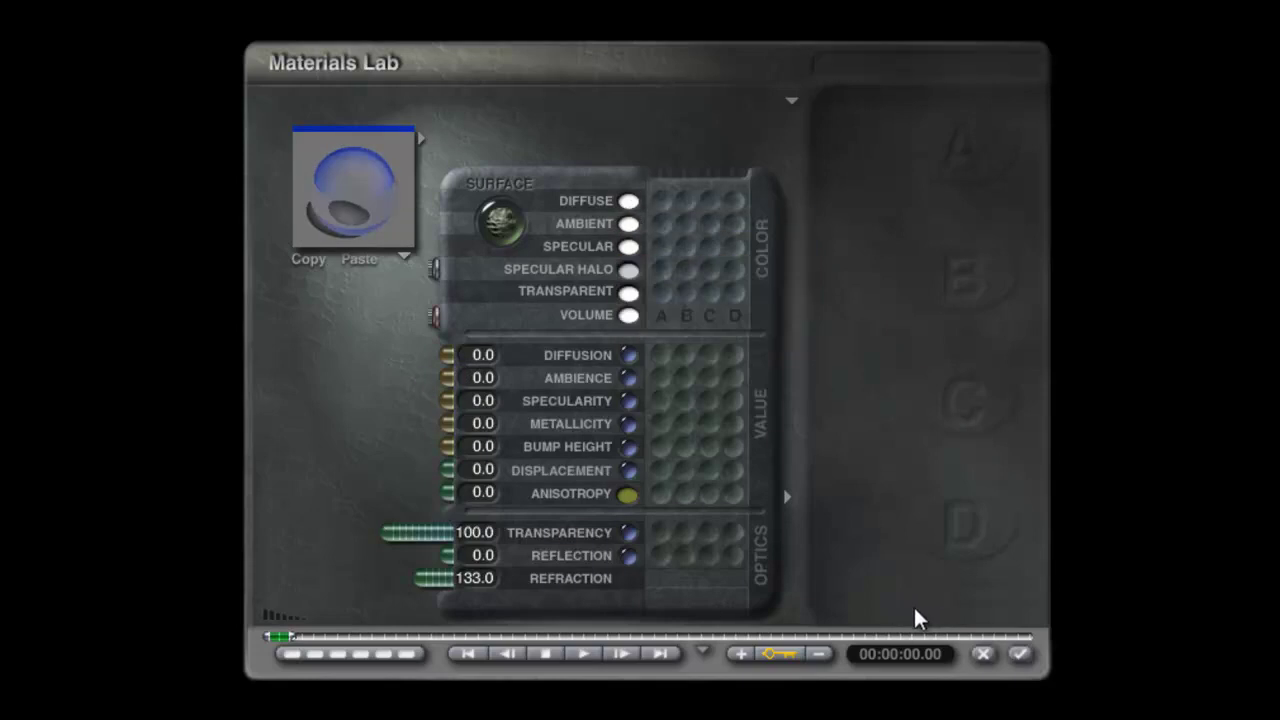
click(364, 222)
drag(346, 218, 365, 200)
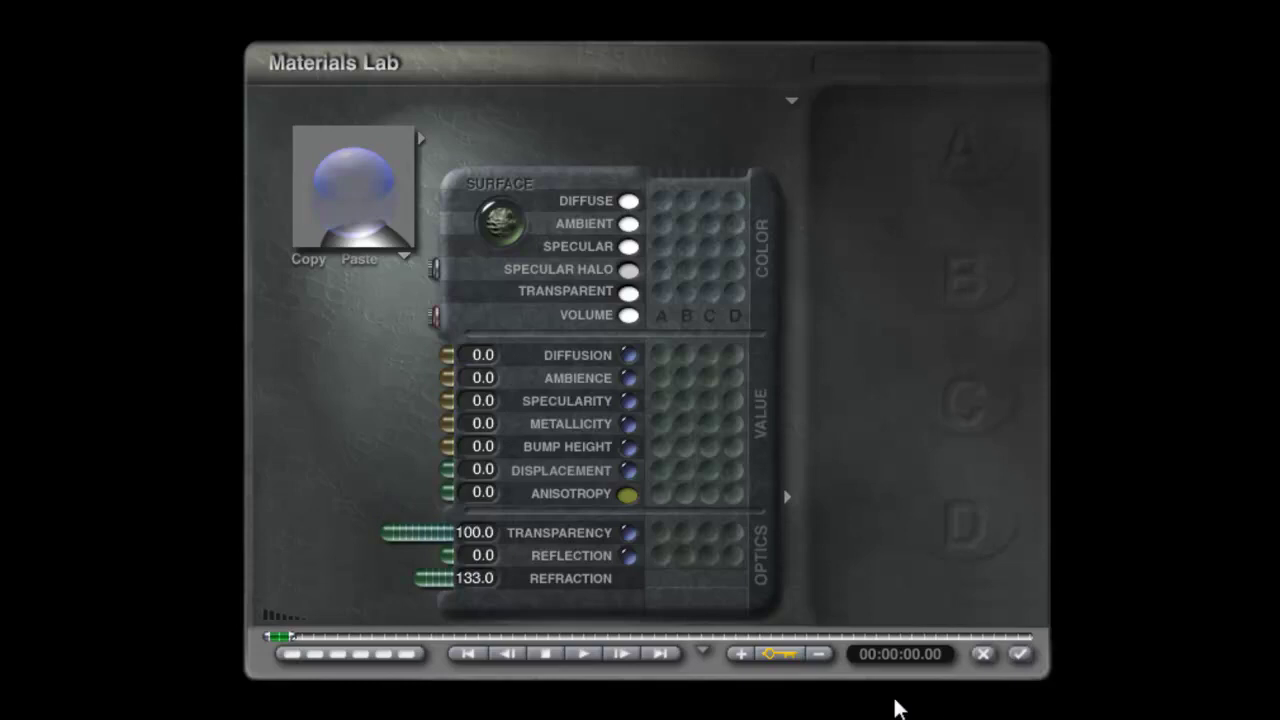
Step: Assign texture channel A to the bump height and set the bump height to 5
click(662, 447)
click(486, 449)
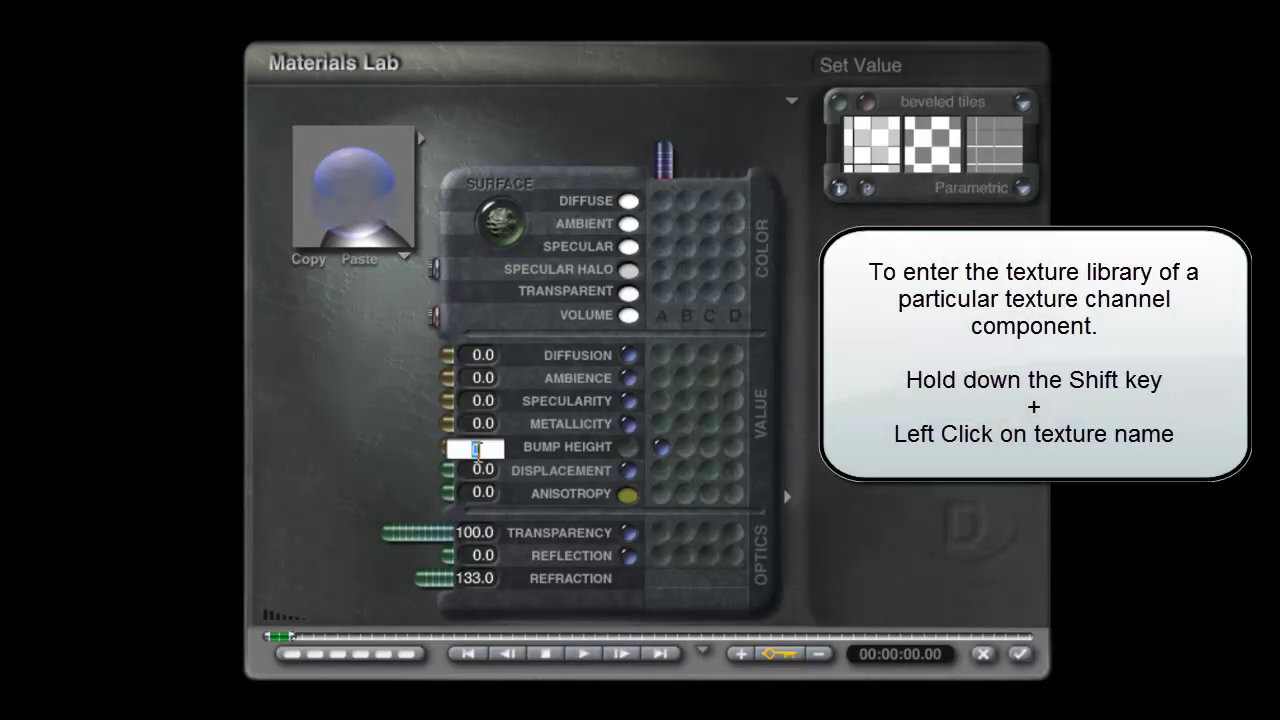
text(5)
key(Return)
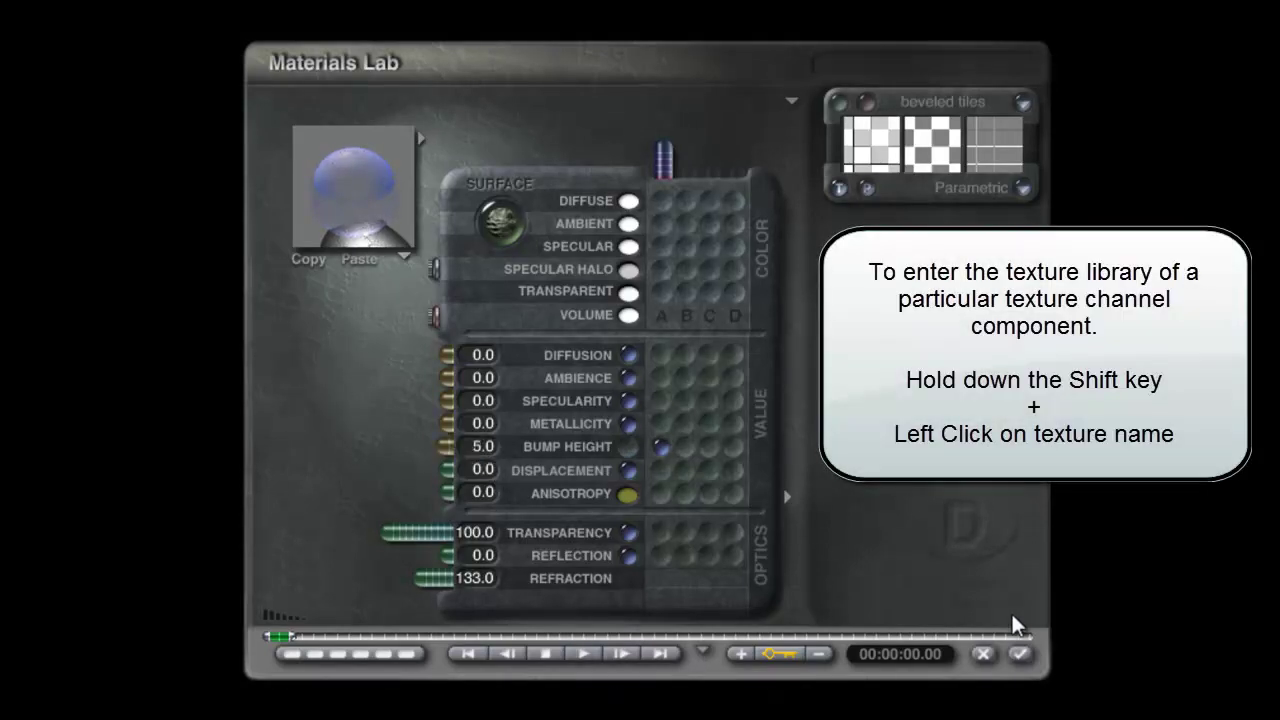
Step: Replace the channel A texture with swirlwave from the Basic category of the texture library
shift+click(938, 103)
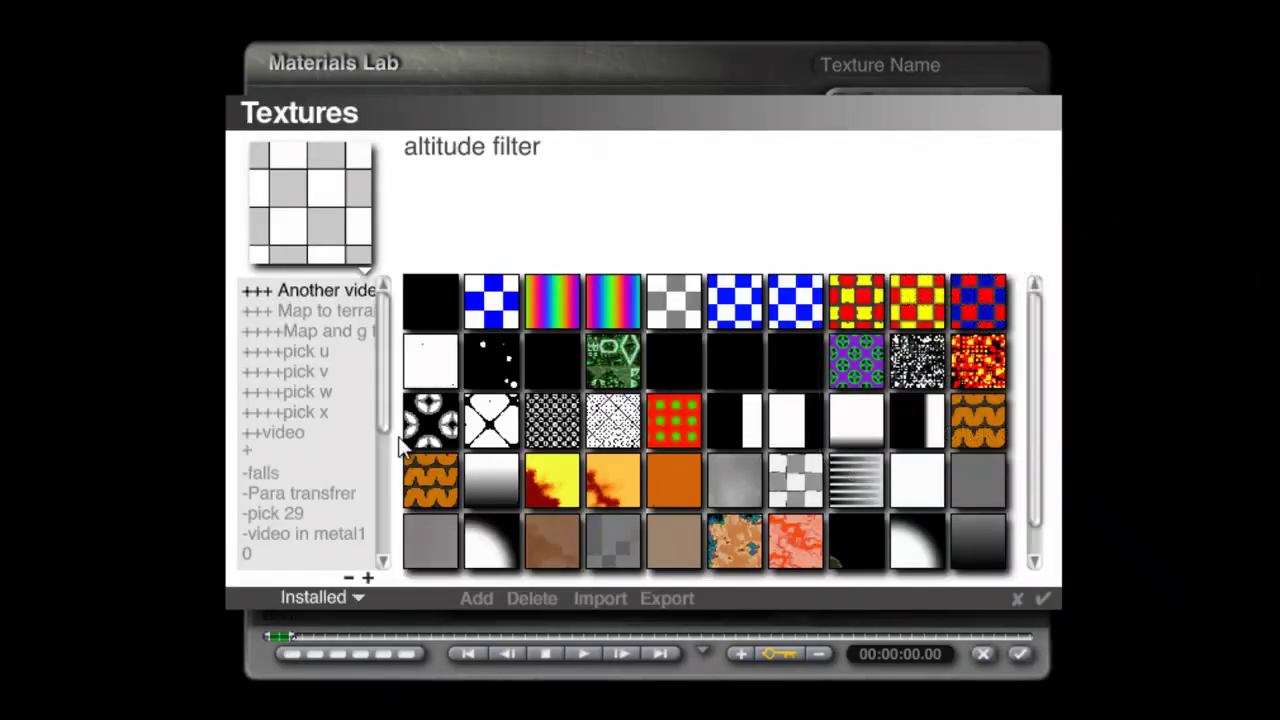
scroll(373, 375, down, 3)
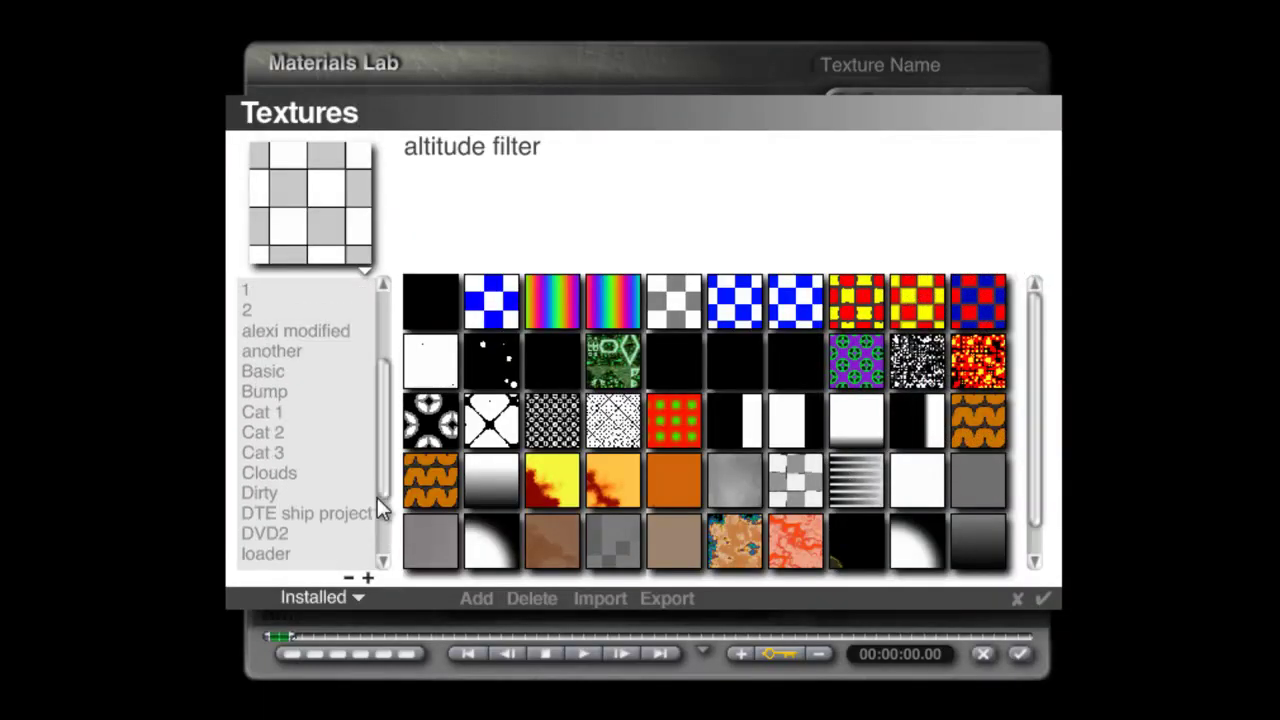
scroll(378, 505, down, 1)
click(276, 456)
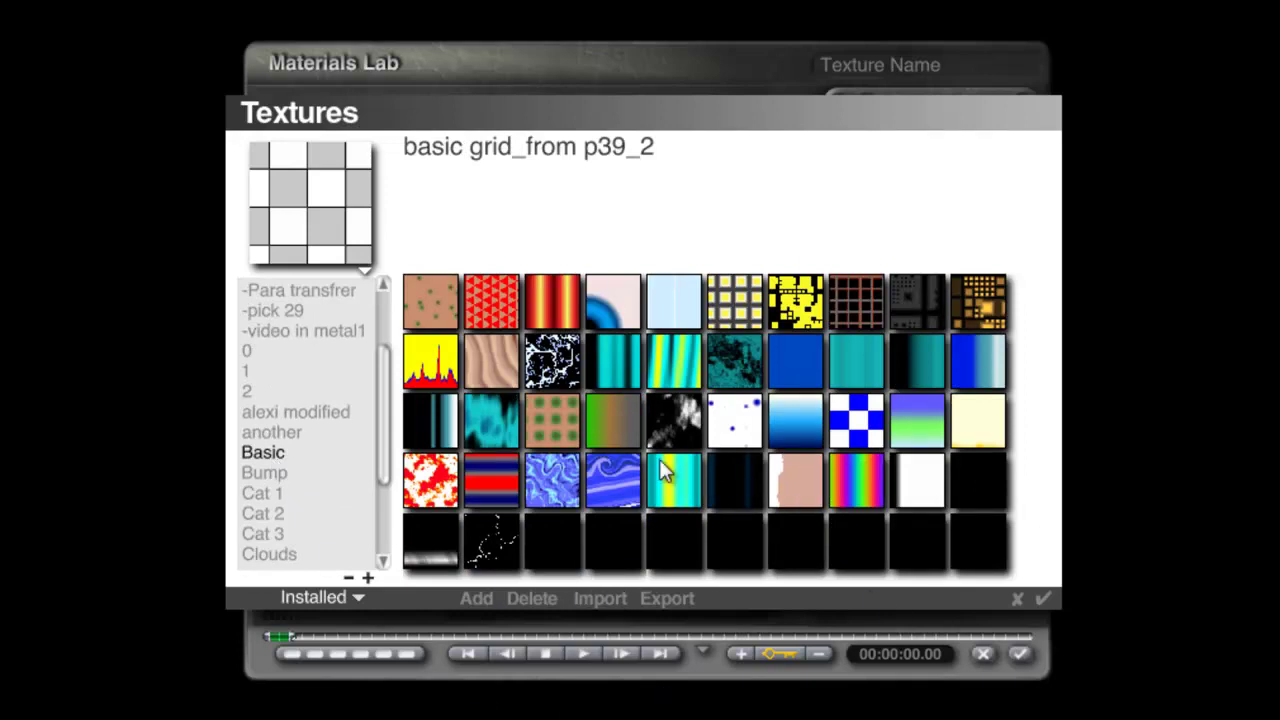
click(735, 366)
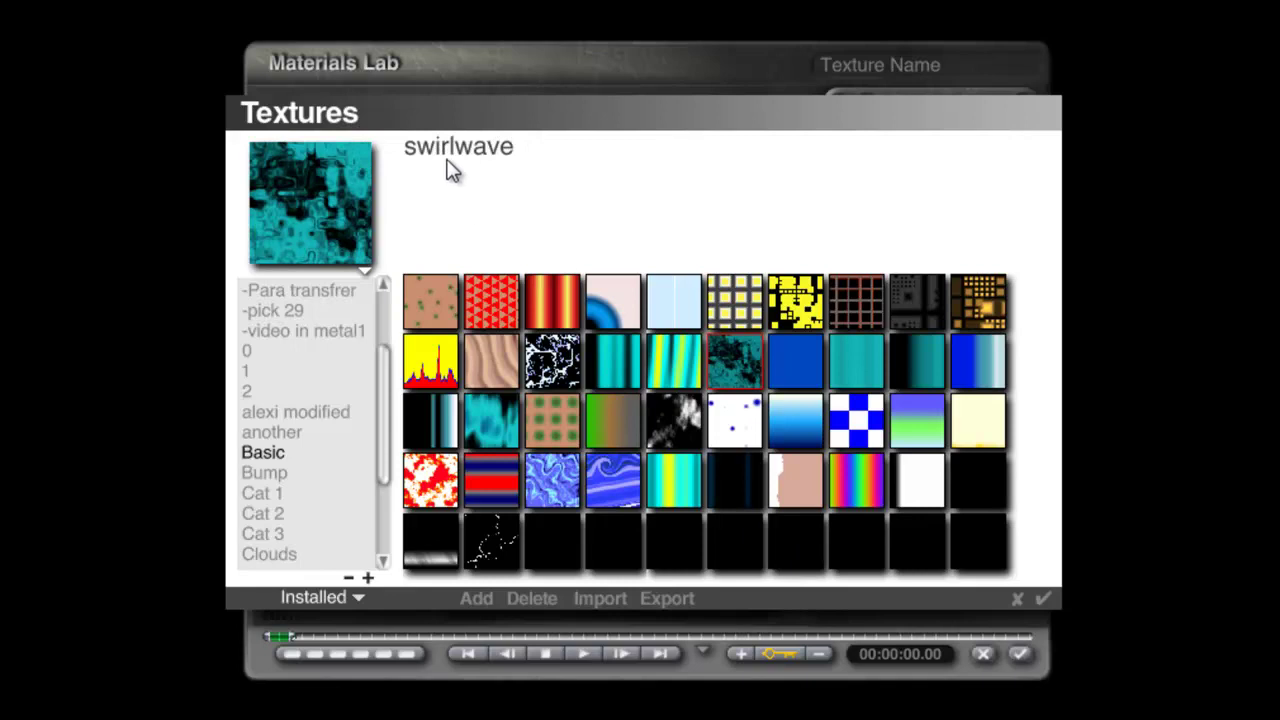
click(1040, 597)
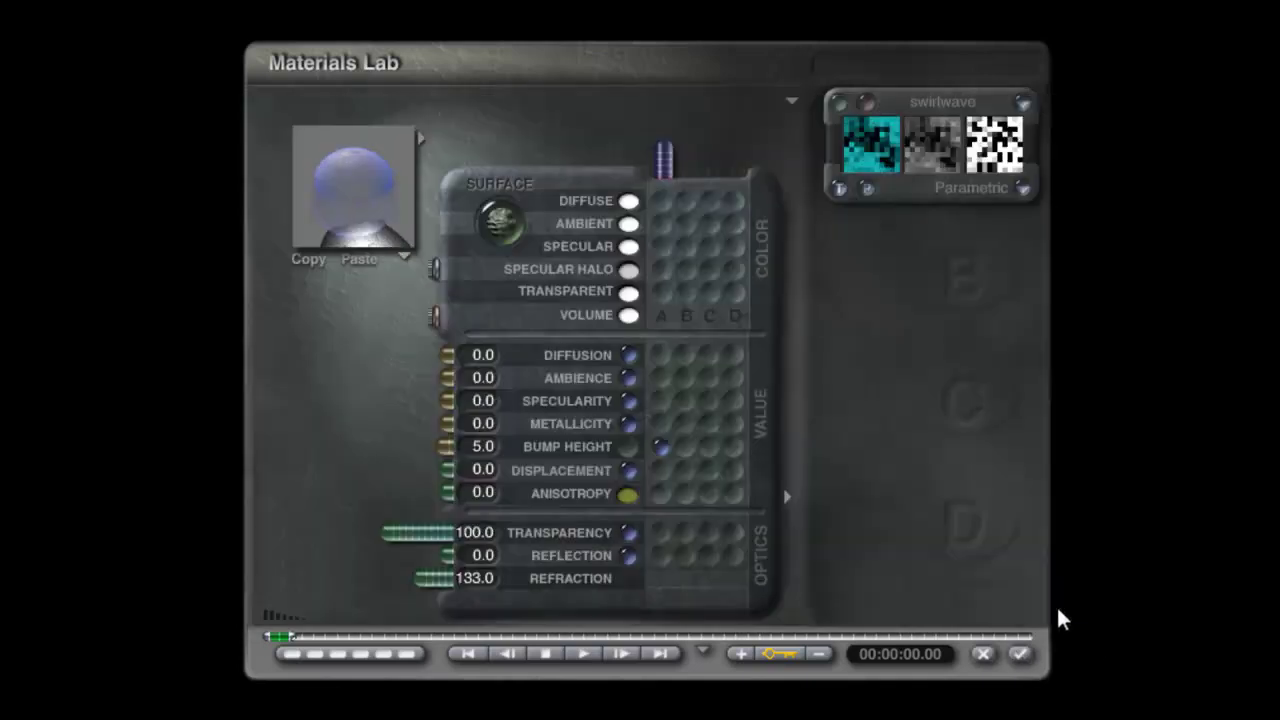
Step: Configure the material preview to show the actual selection without the neutral sky
click(402, 257)
click(527, 448)
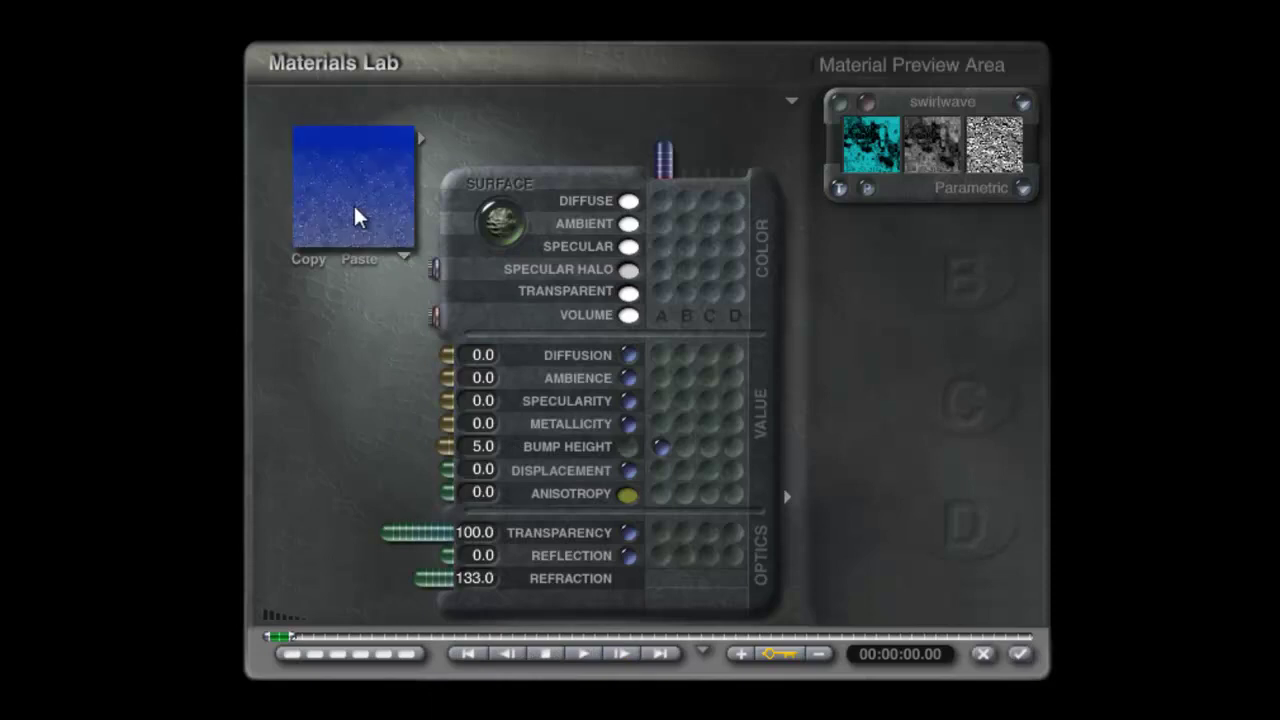
click(403, 255)
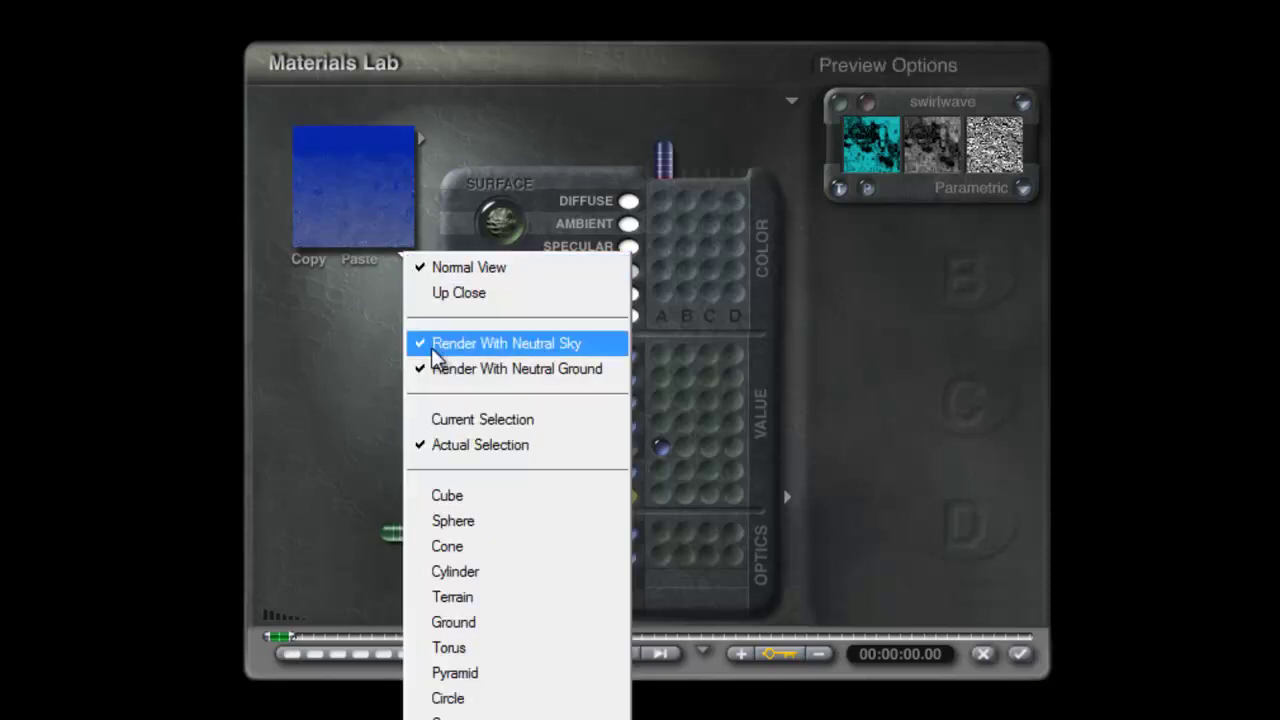
click(501, 343)
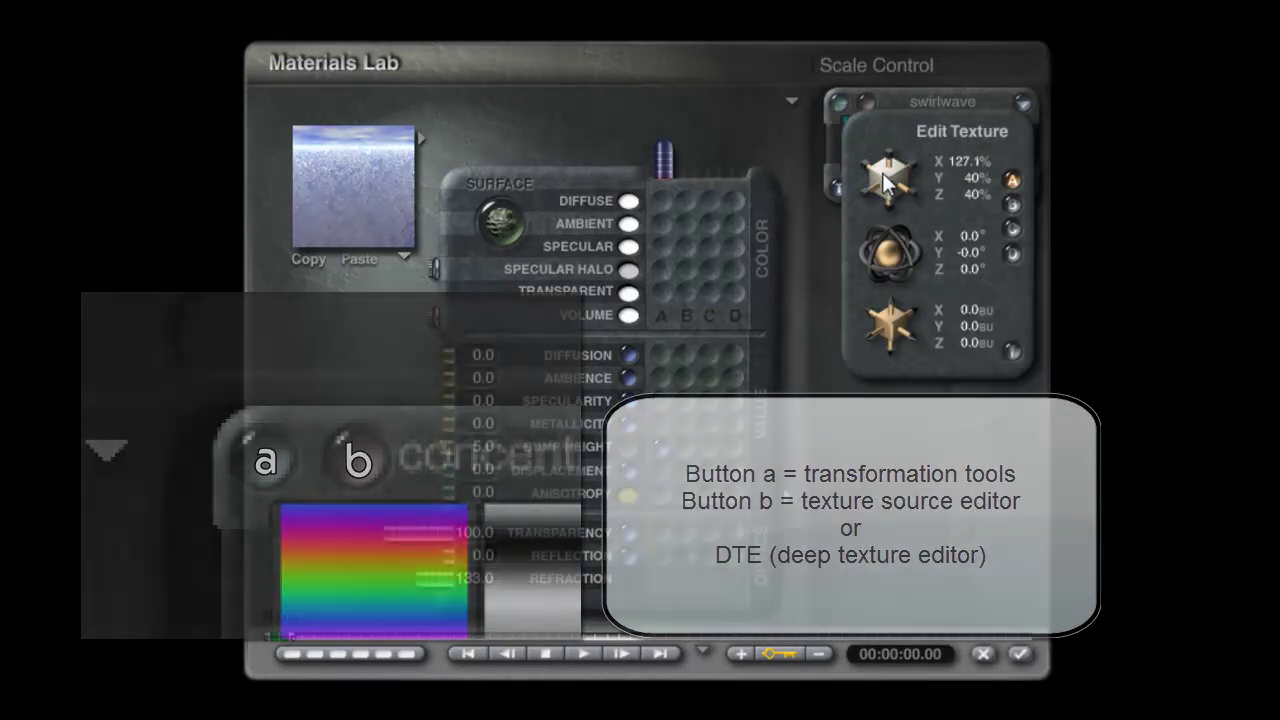
Step: Reduce the swirlwave texture scale to about 96% in X and 9% in Y and Z, with World Space mapping
drag(883, 173, 897, 232)
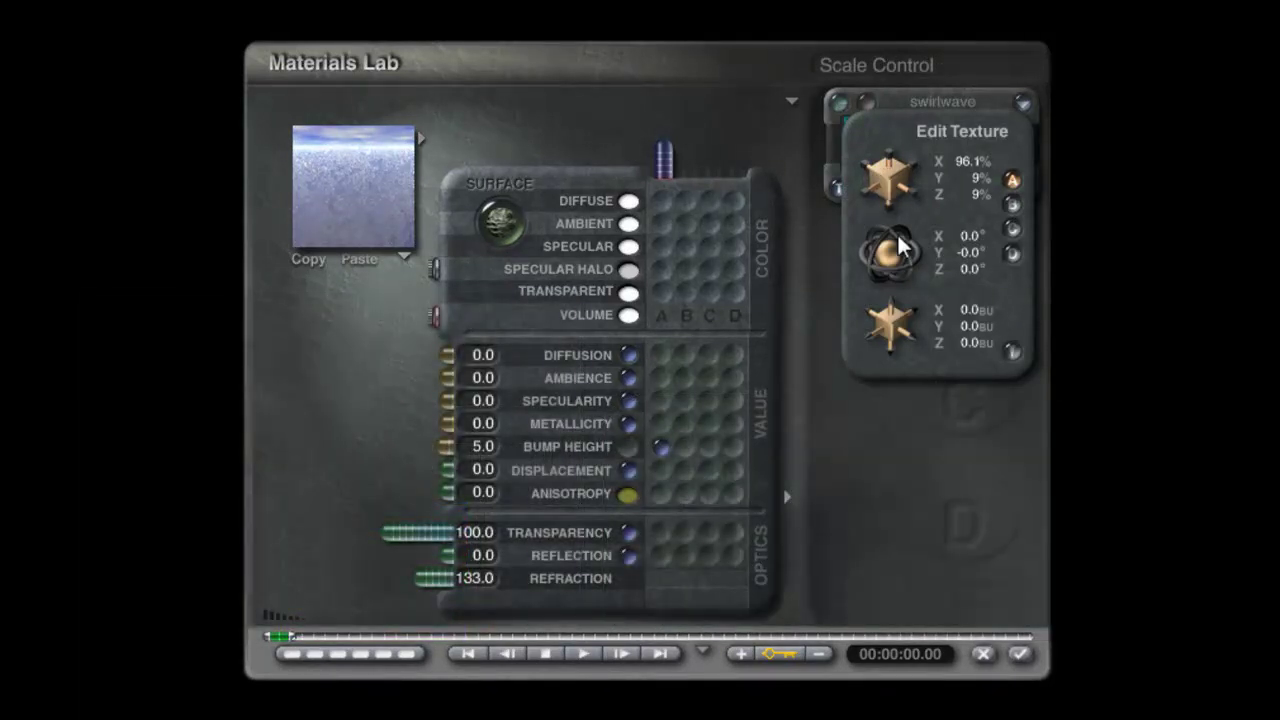
click(1013, 352)
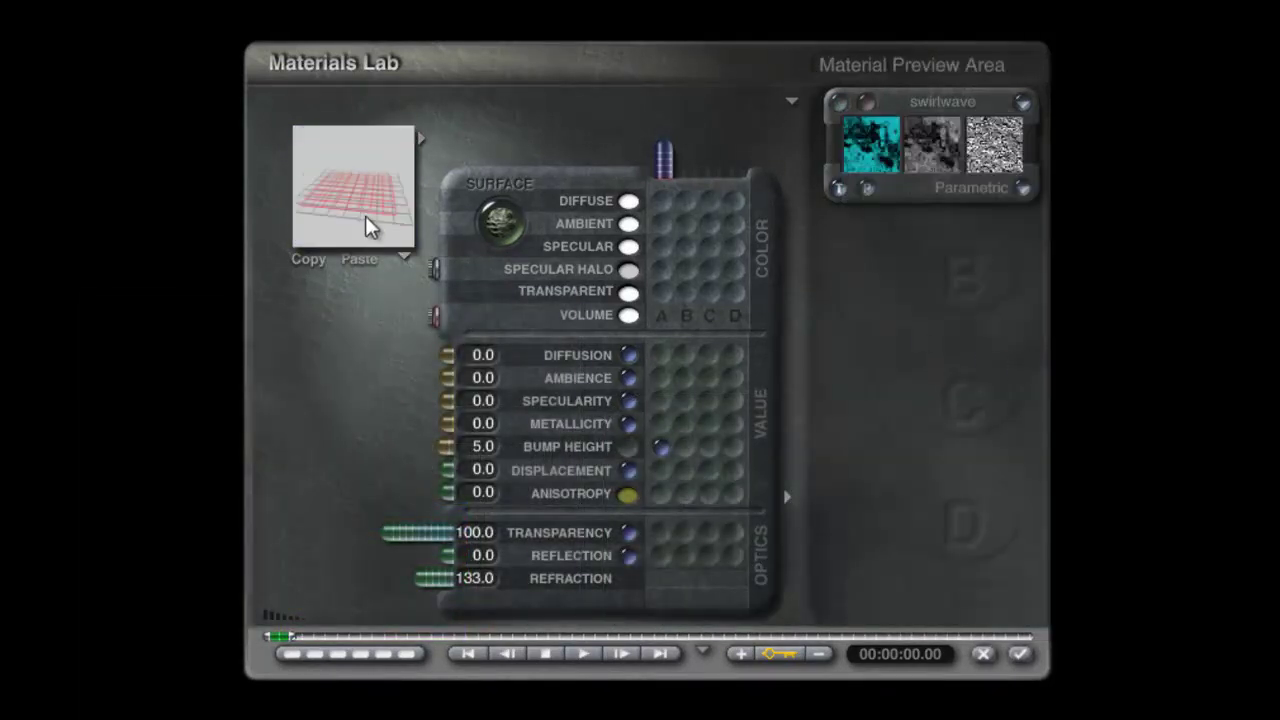
click(1022, 188)
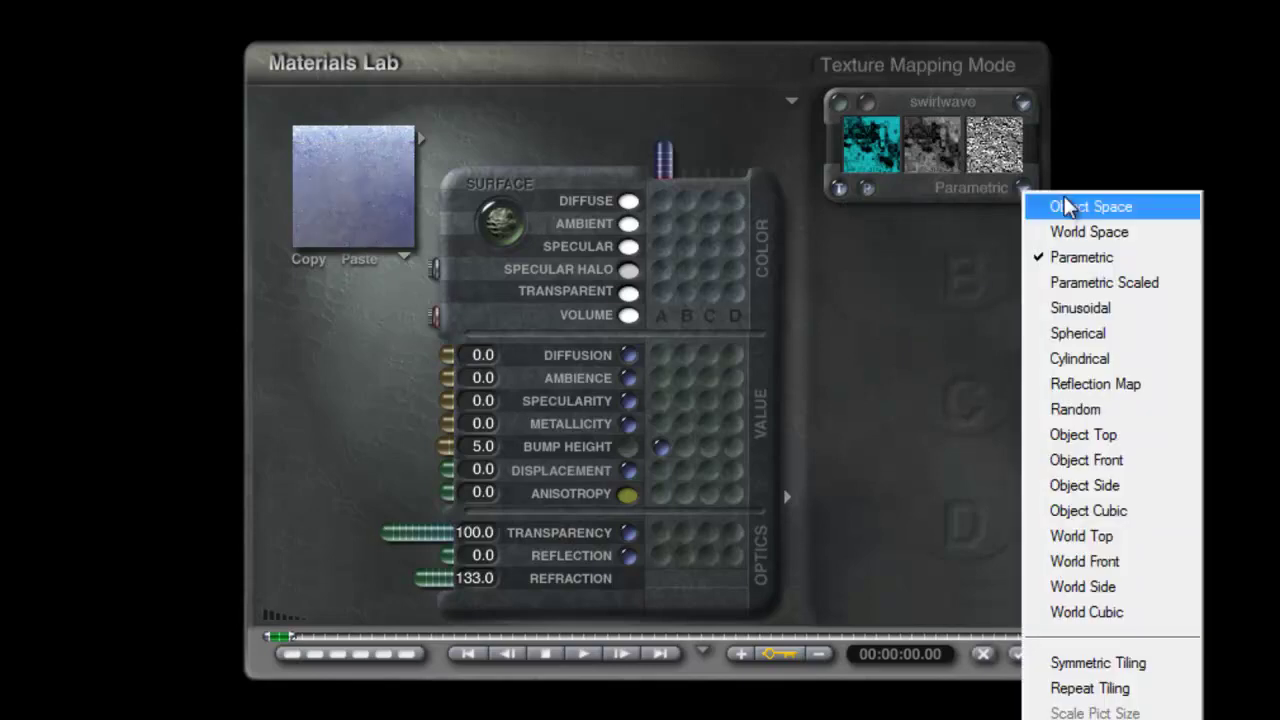
click(1075, 231)
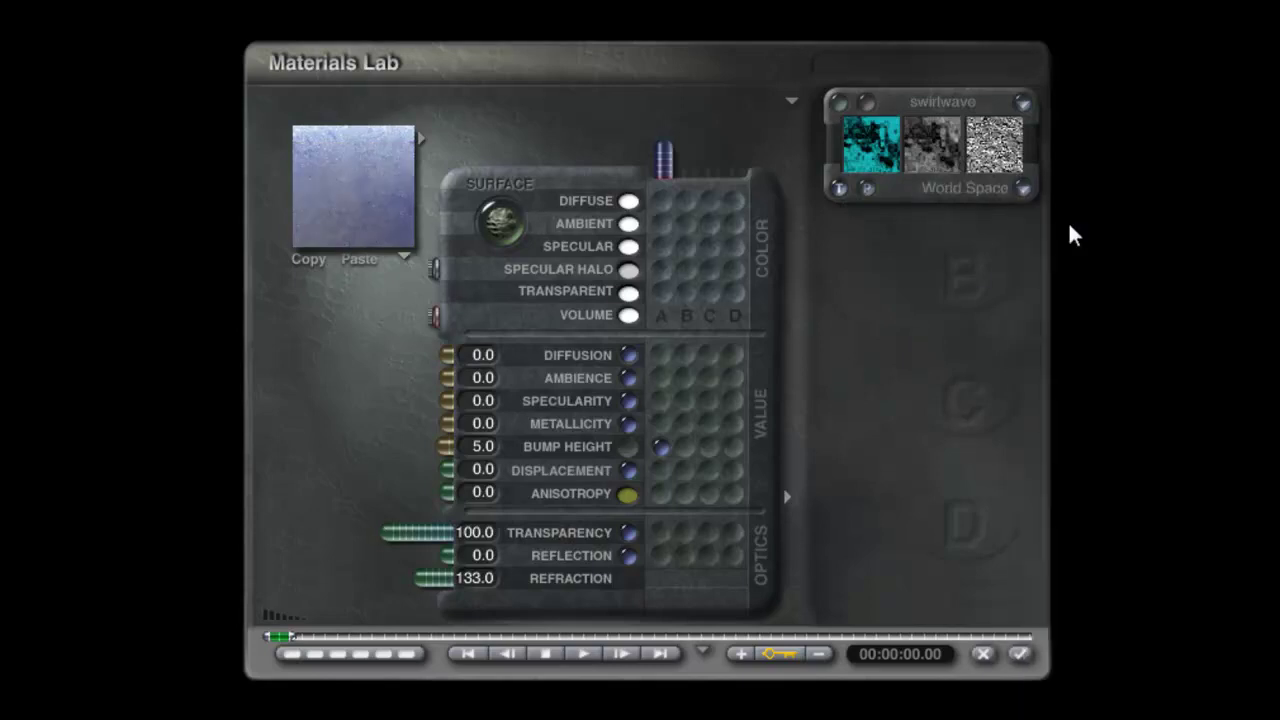
Step: Set the swirlwave texture's X, Y and Z scale to 1% each and check the preview from another angle
click(380, 204)
click(393, 217)
click(352, 179)
click(369, 208)
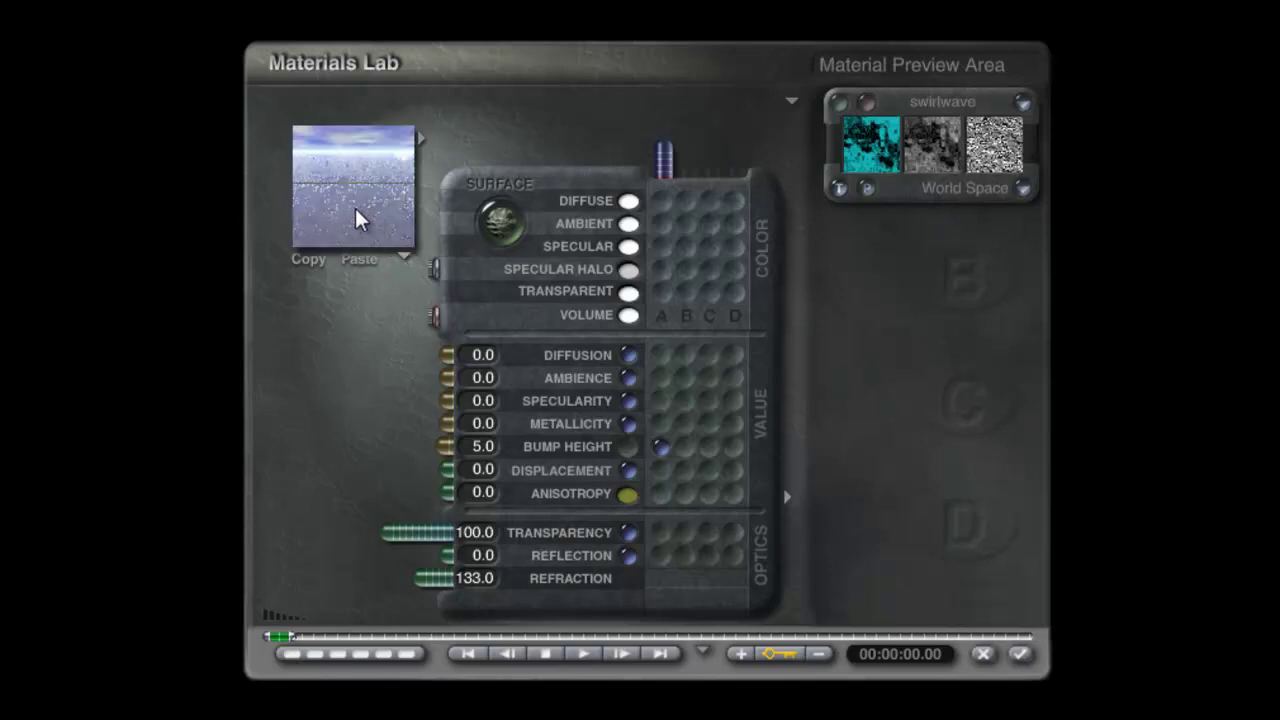
click(840, 103)
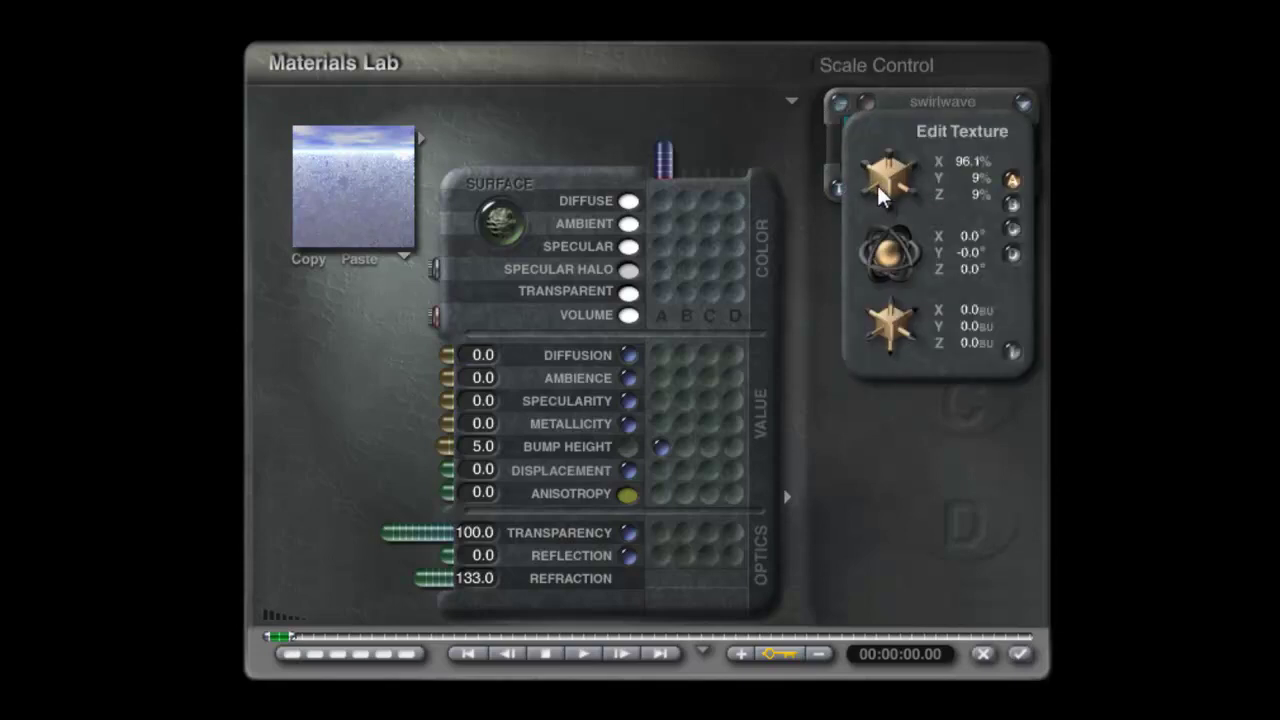
click(978, 161)
text(1)
key(Tab)
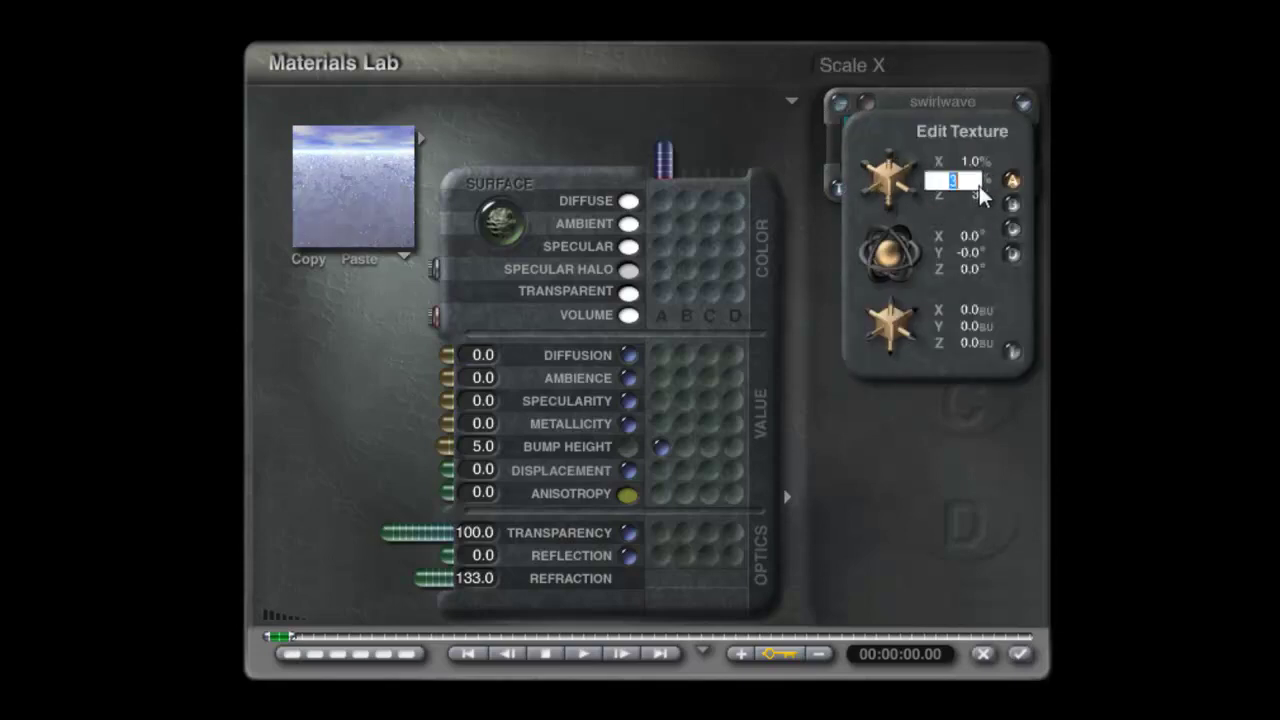
text(1)
key(Tab)
text(1)
key(Return)
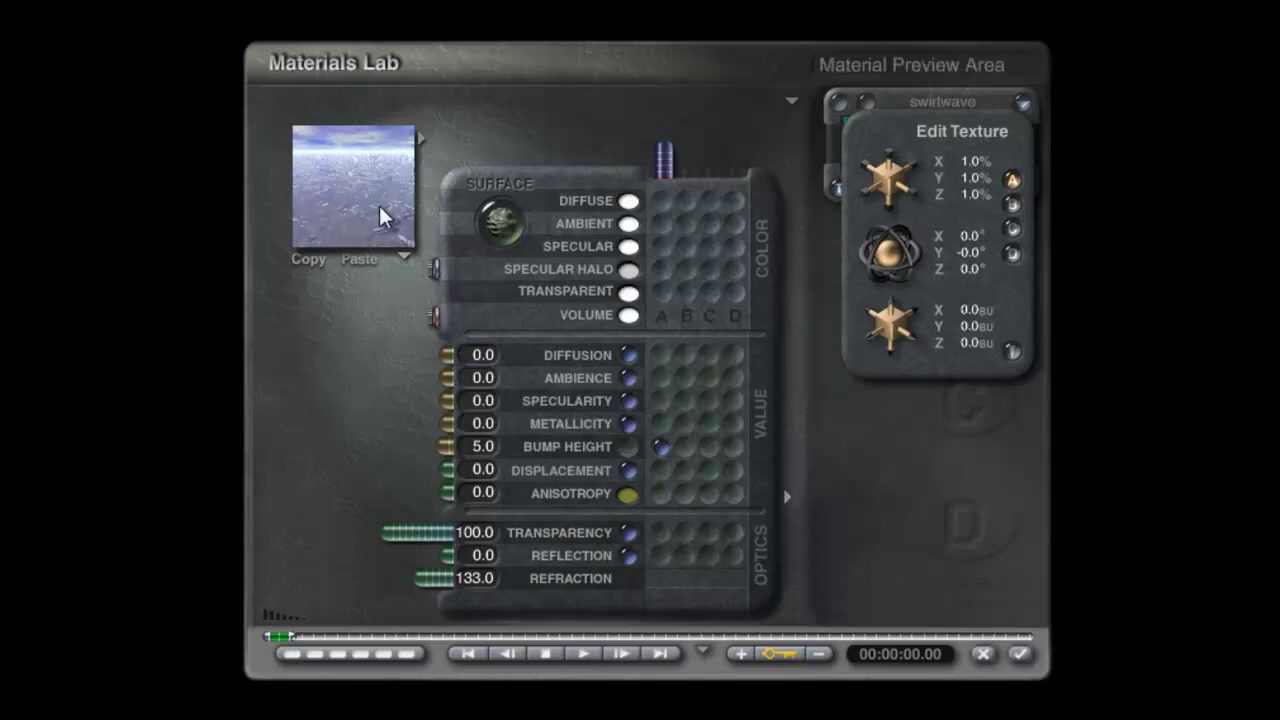
mouse_move(367, 211)
mouse_down()
mouse_move(433, 222)
mouse_move(300, 202)
mouse_move(398, 206)
mouse_move(352, 195)
mouse_move(373, 212)
mouse_move(364, 204)
mouse_up()
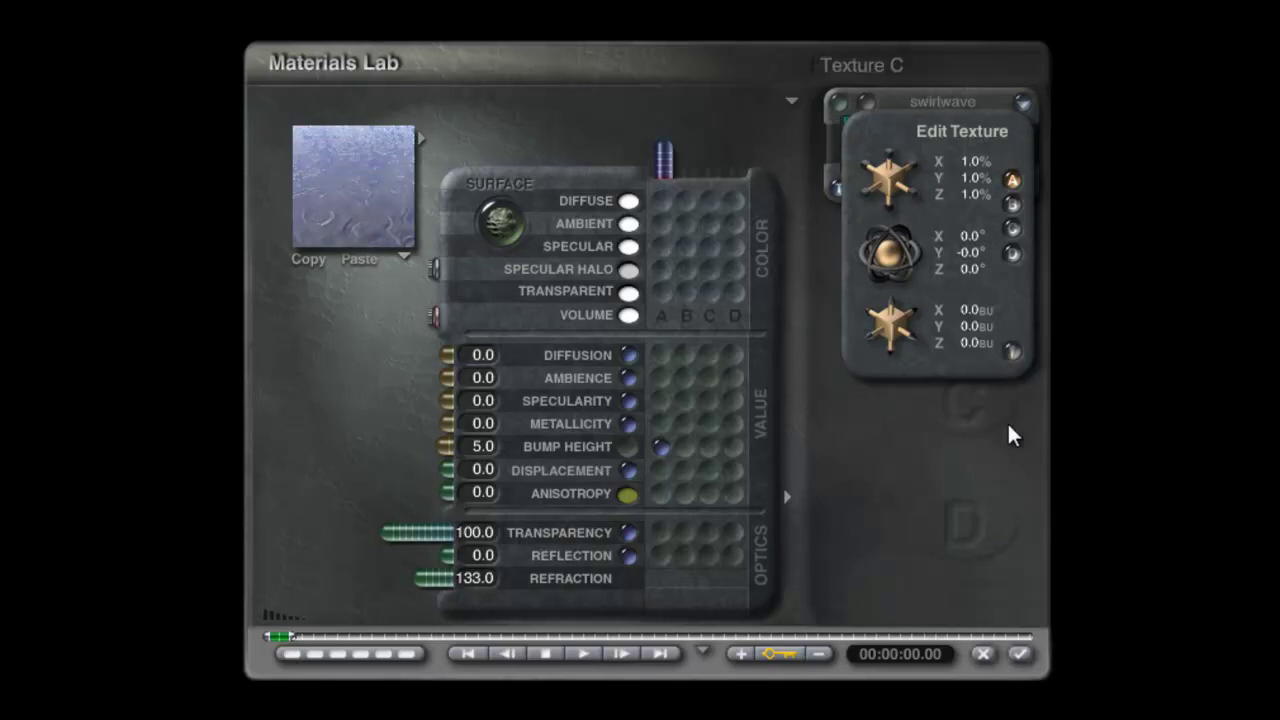
click(1012, 351)
Step: Accept the material changes and render the scene from the perspective camera view
click(970, 618)
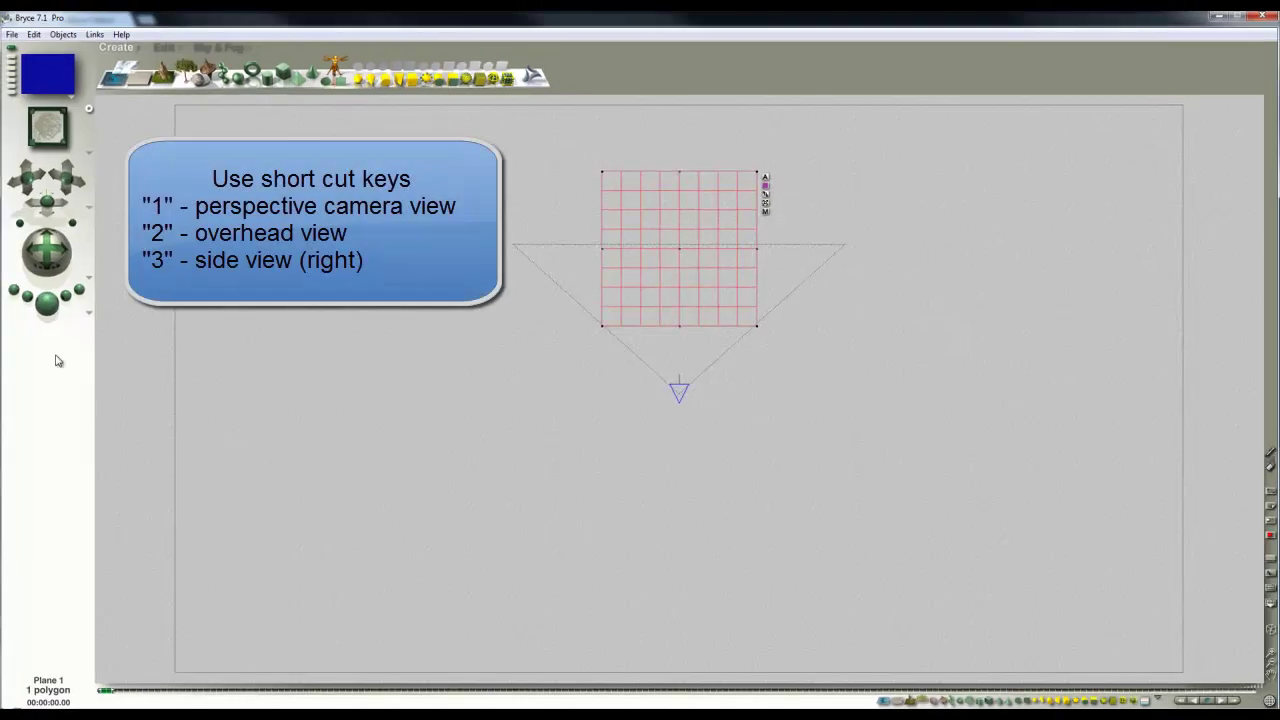
key(1)
key(ctrl+r)
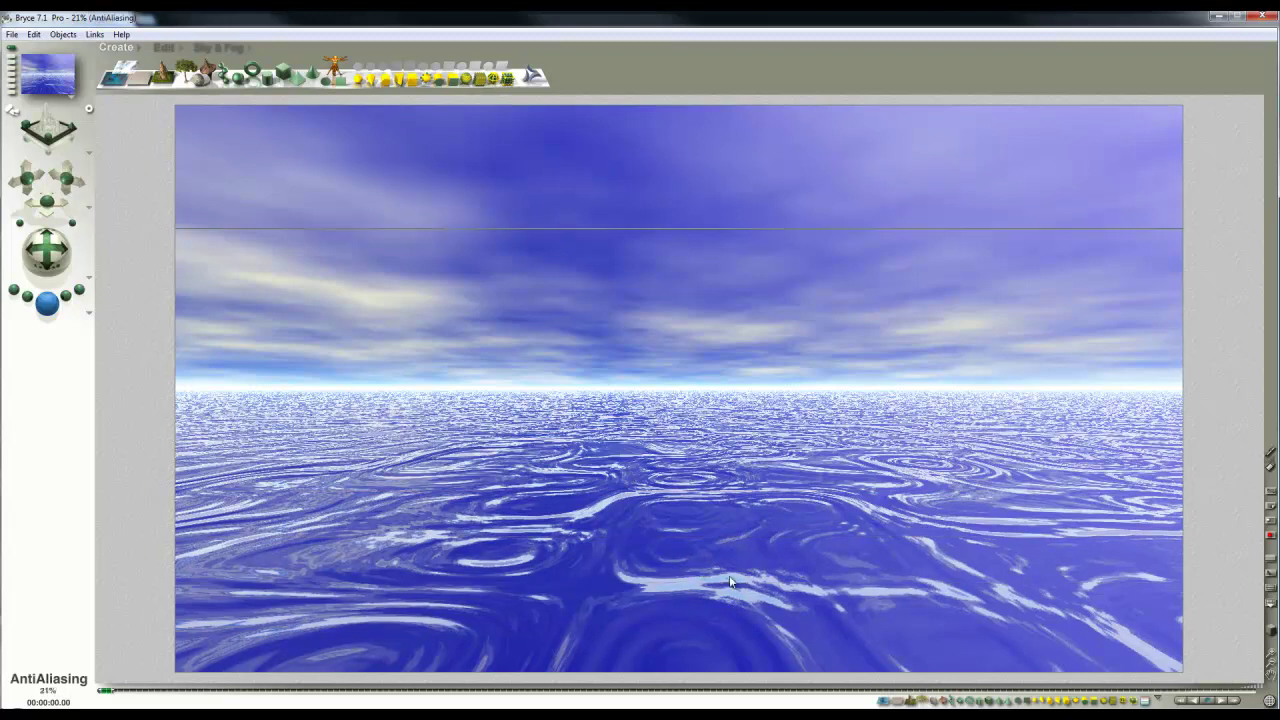
Step: Reopen the plane's material and load its swirlwave texture into the Deep Texture Editor
click(840, 526)
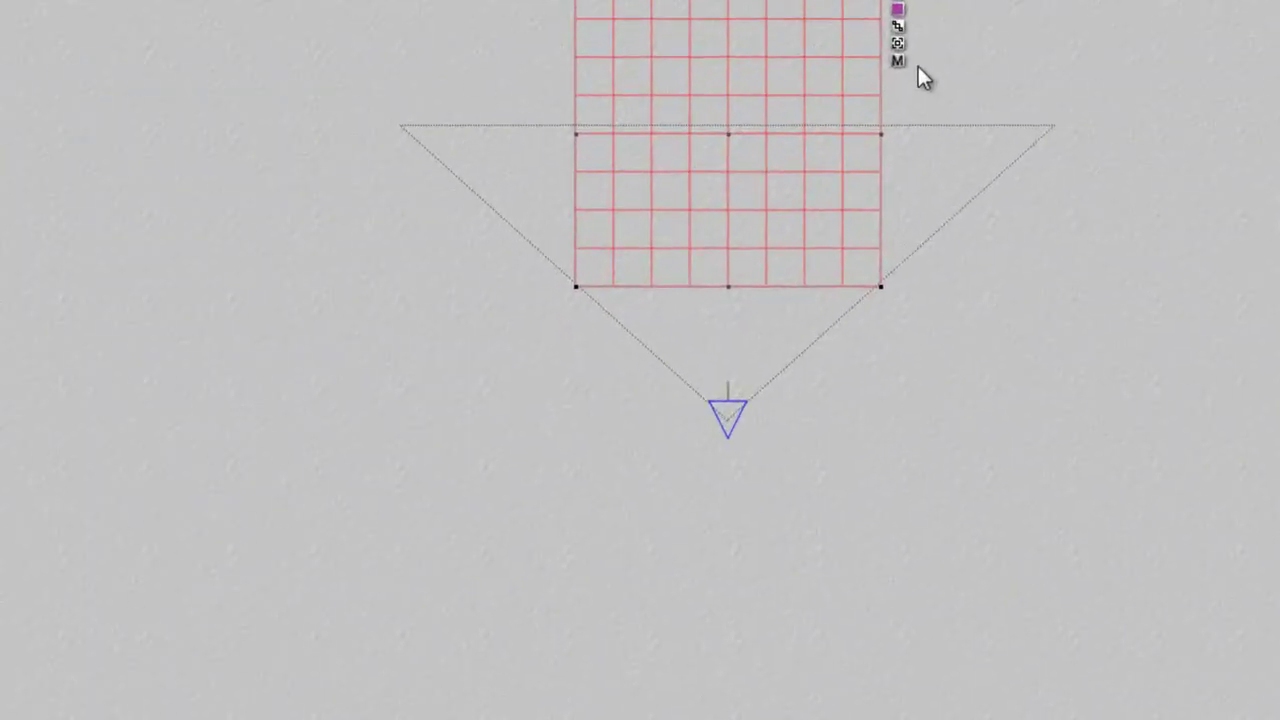
click(897, 61)
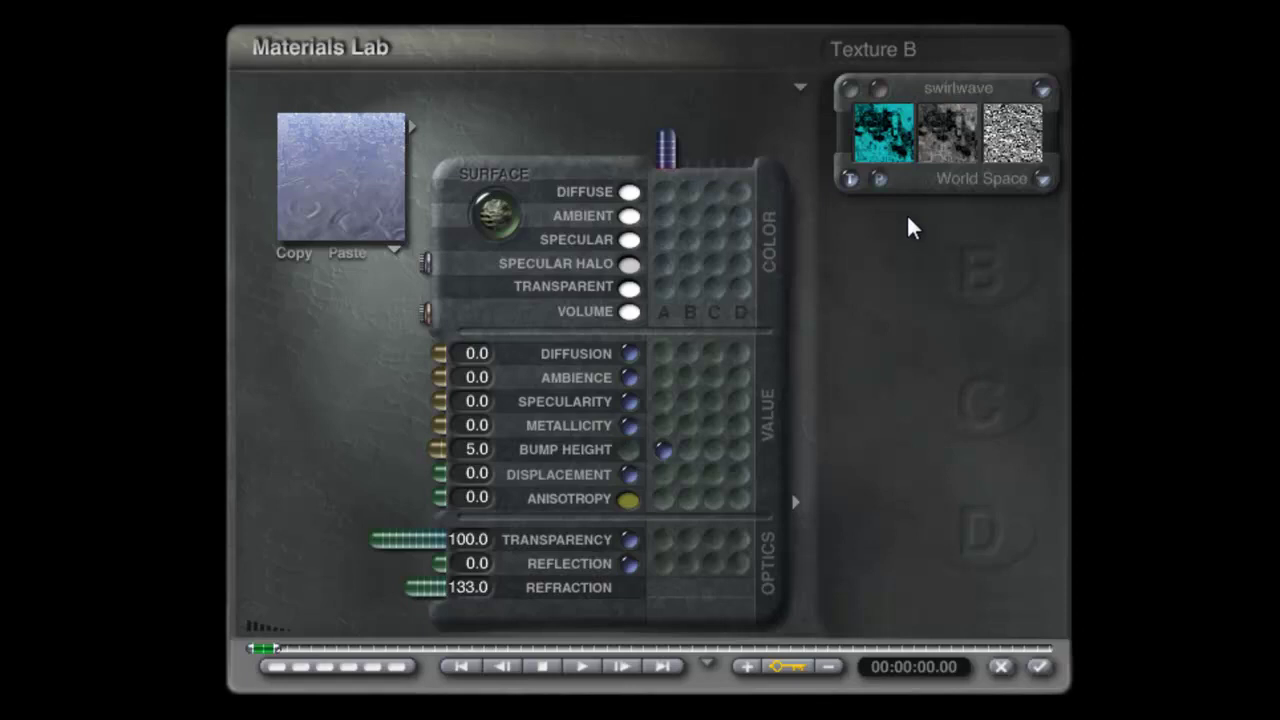
click(876, 86)
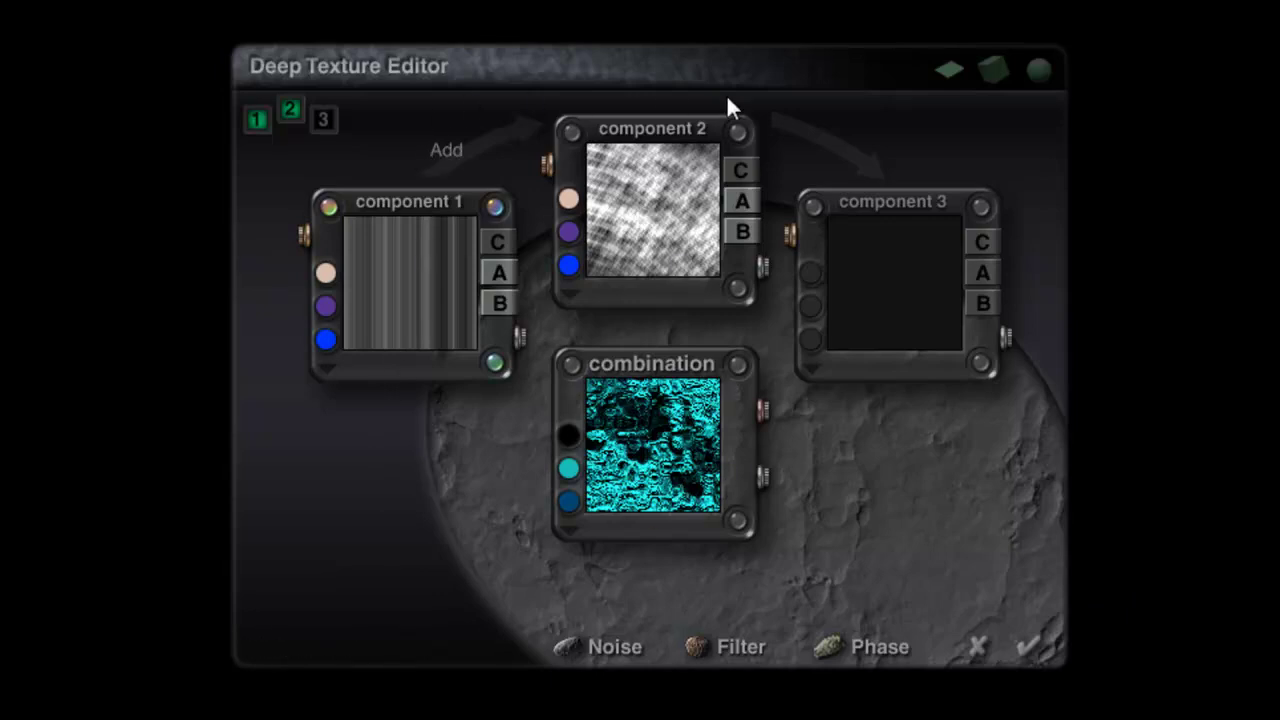
Step: Reduce the phase amplitude of the texture's combination component to 35 and accept the Deep Texture Editor changes
click(738, 365)
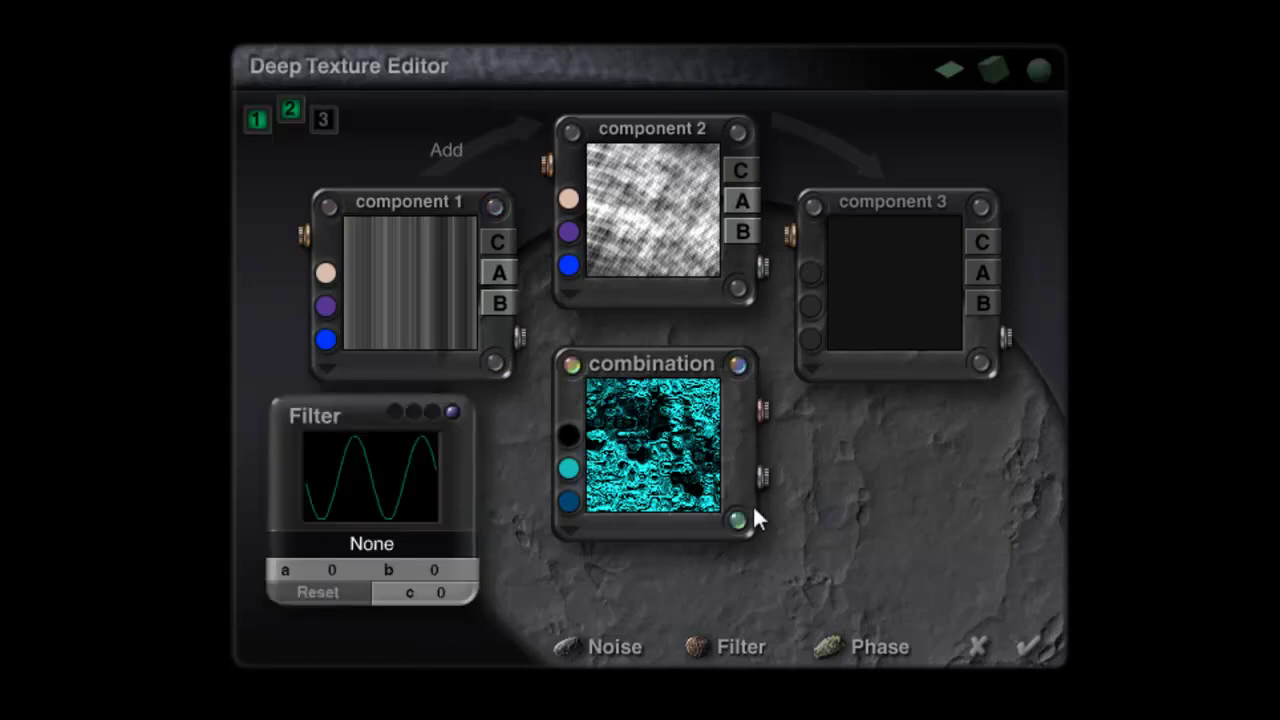
click(742, 518)
click(571, 364)
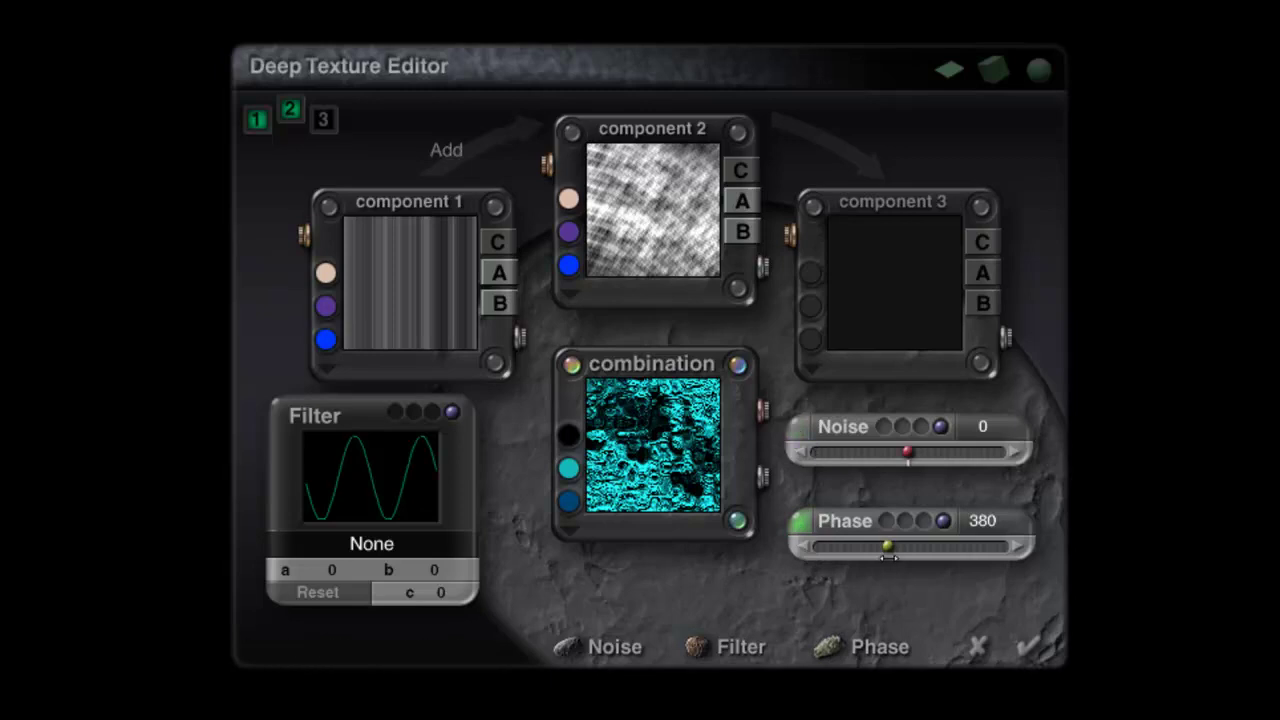
drag(888, 546, 826, 547)
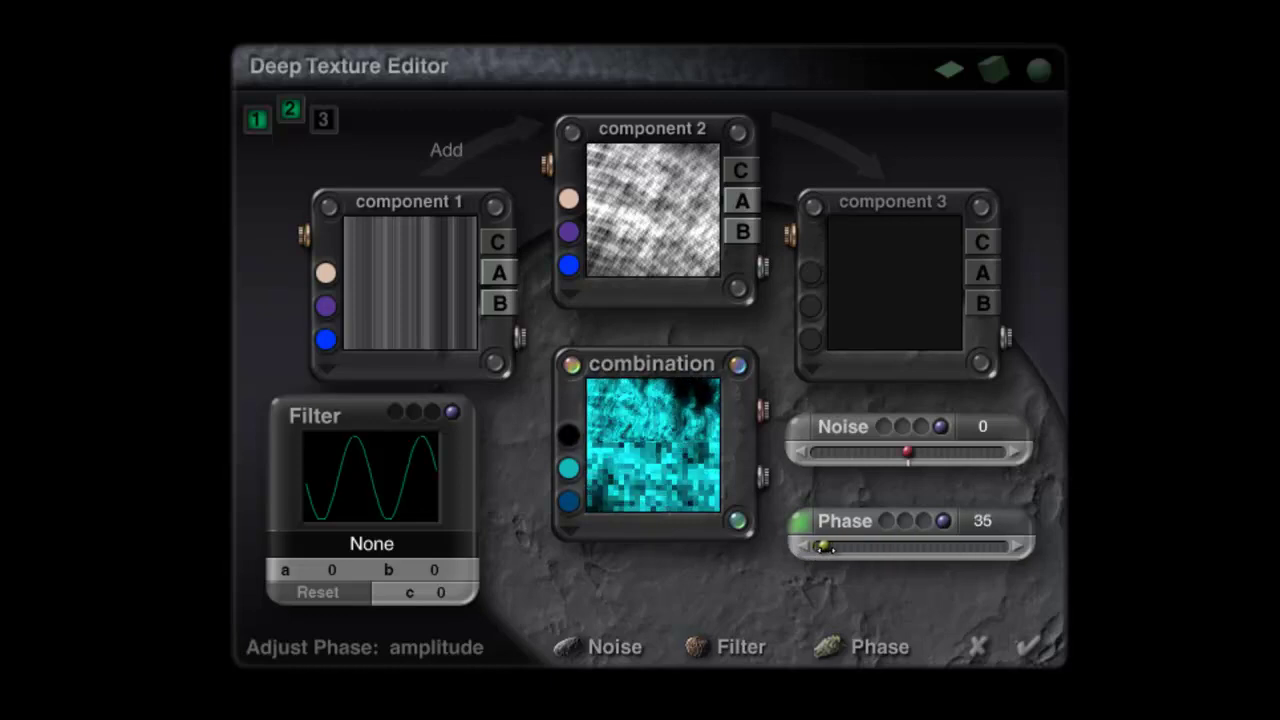
click(1031, 648)
Step: Set the swirlwave texture's X, Y and Z scale to 2% each, accept the material and render the scene
click(860, 92)
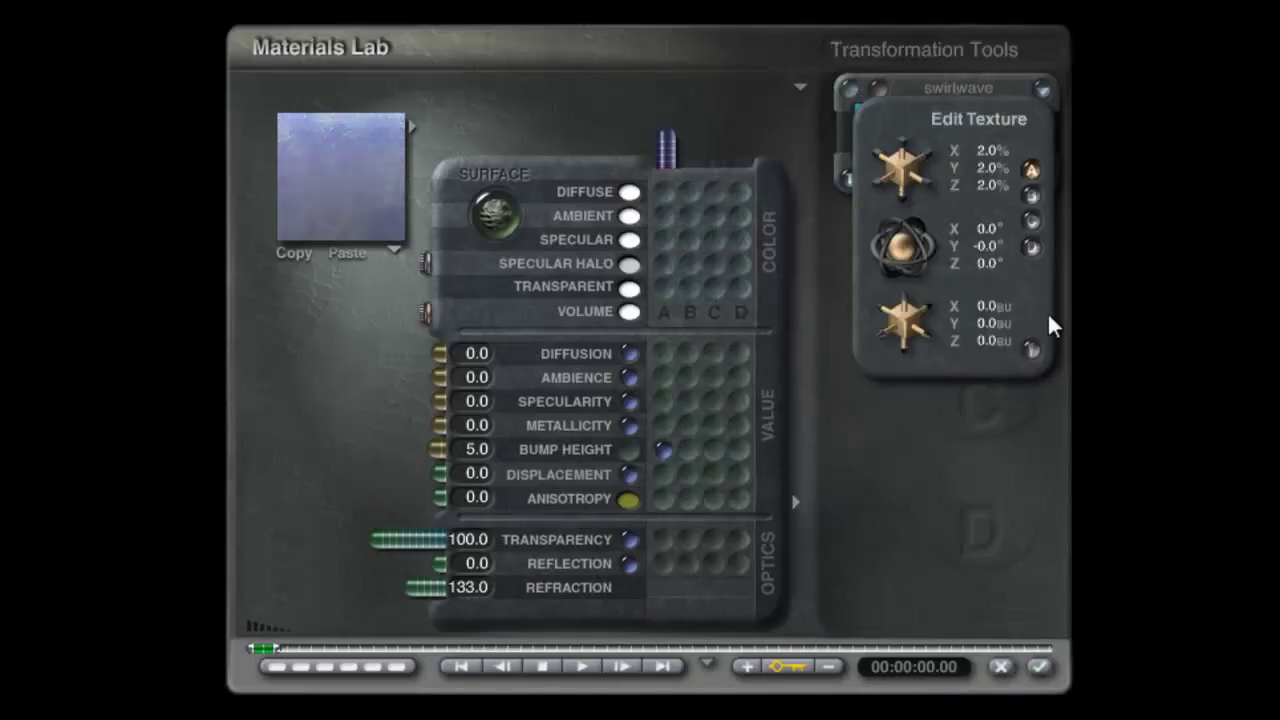
click(1031, 348)
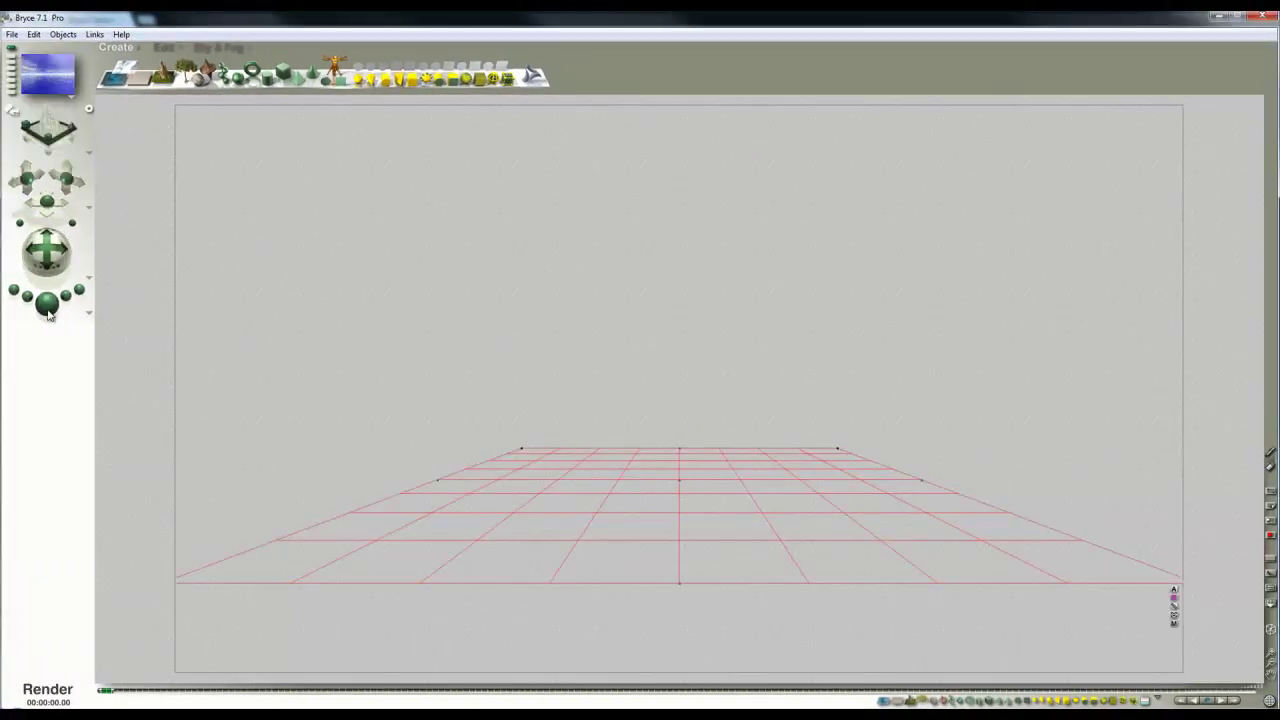
key(ctrl+r)
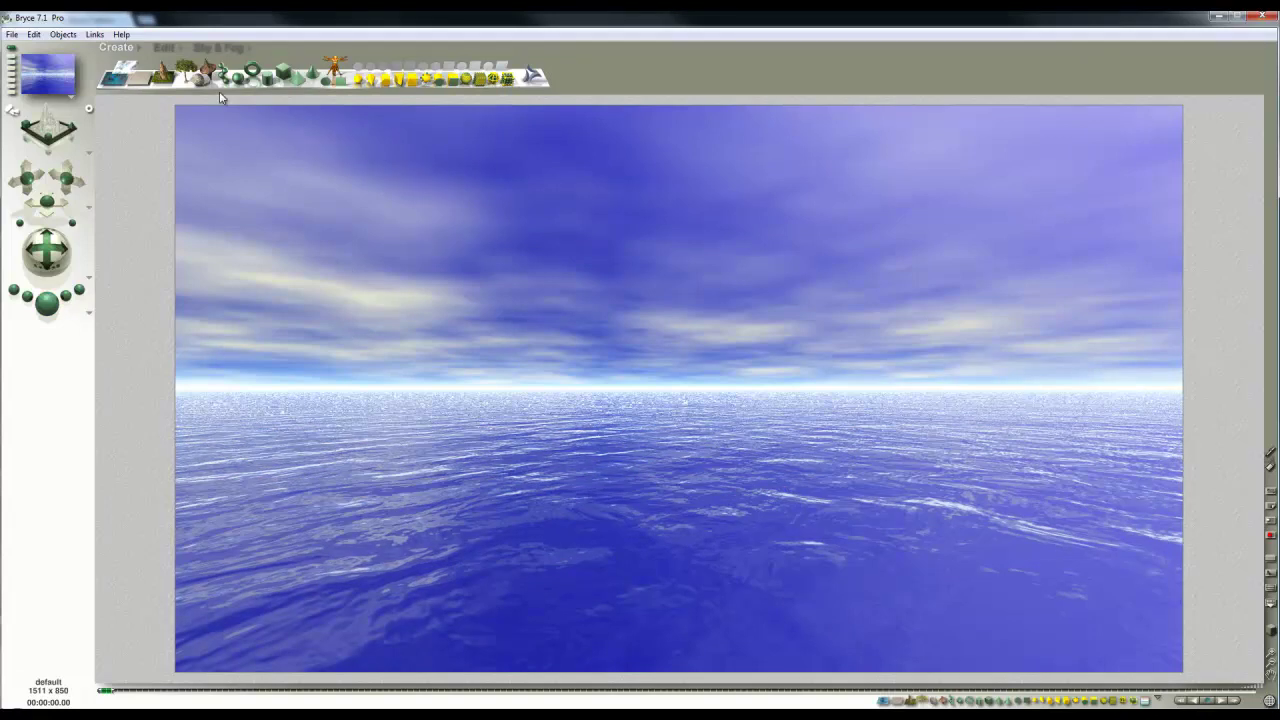
Step: Move the sun in front of the camera so that it shines in the upper-left part of the sky
click(216, 46)
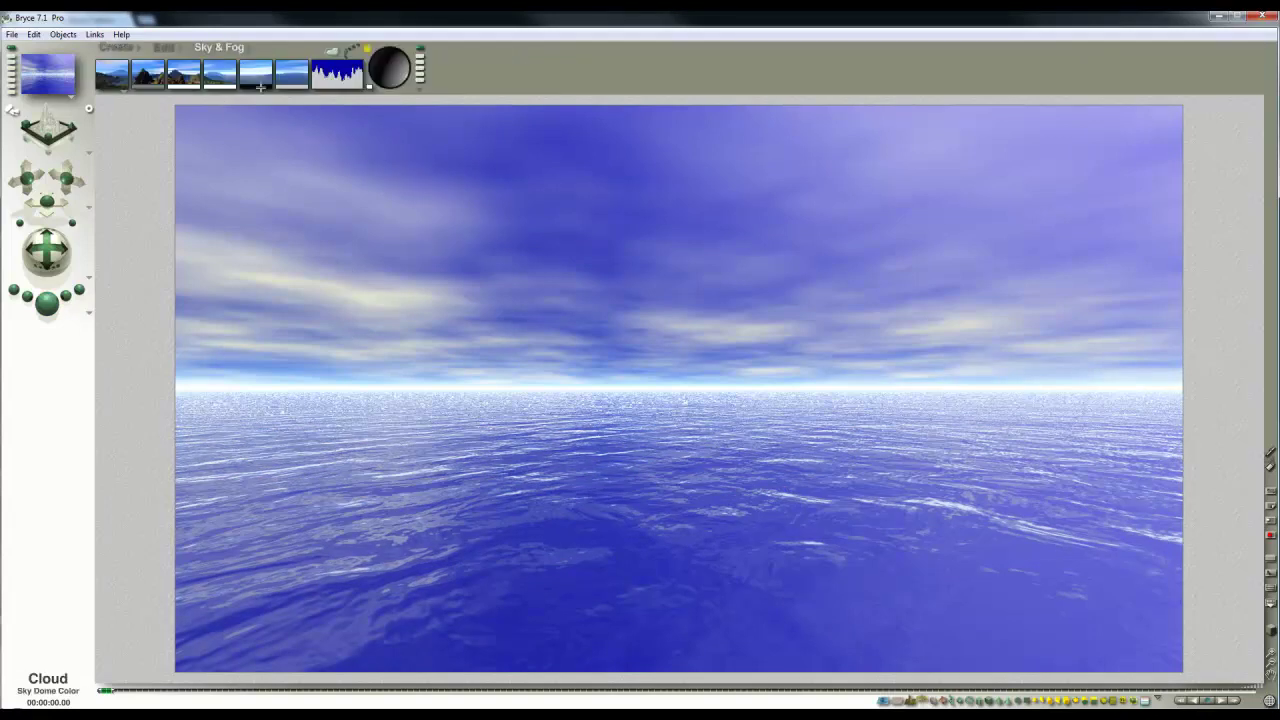
drag(399, 82, 392, 72)
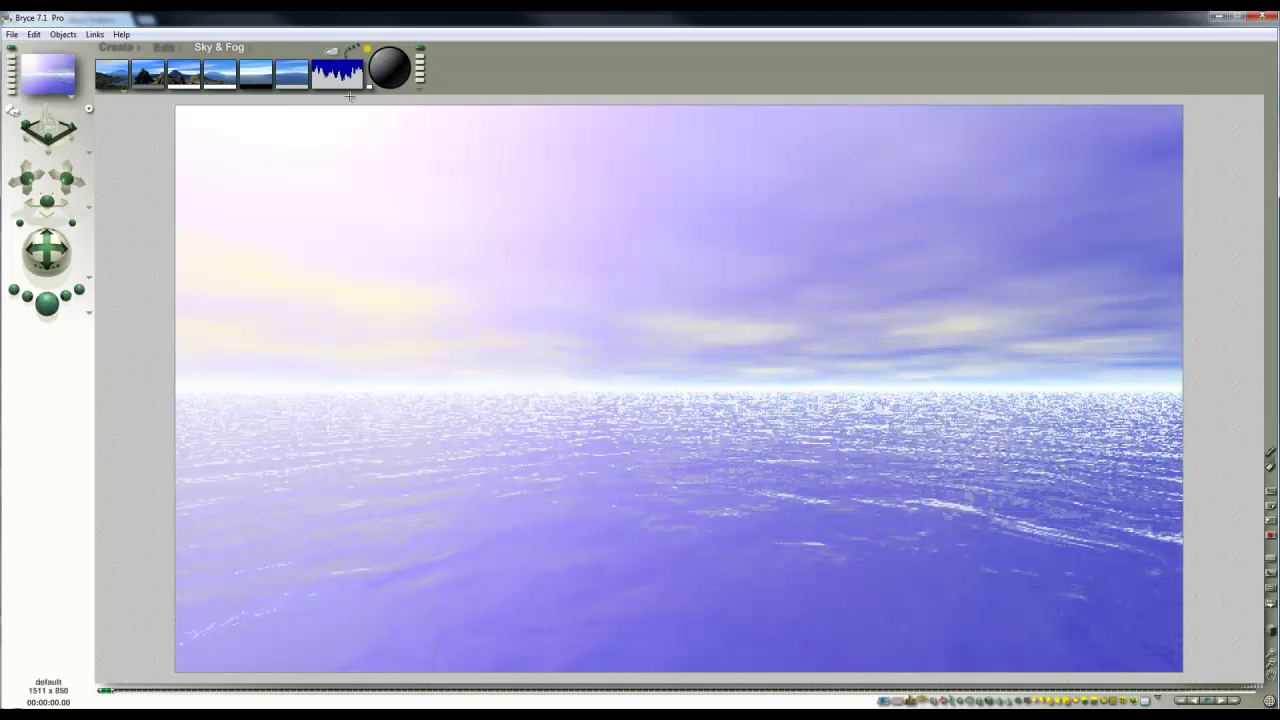
drag(386, 70, 398, 62)
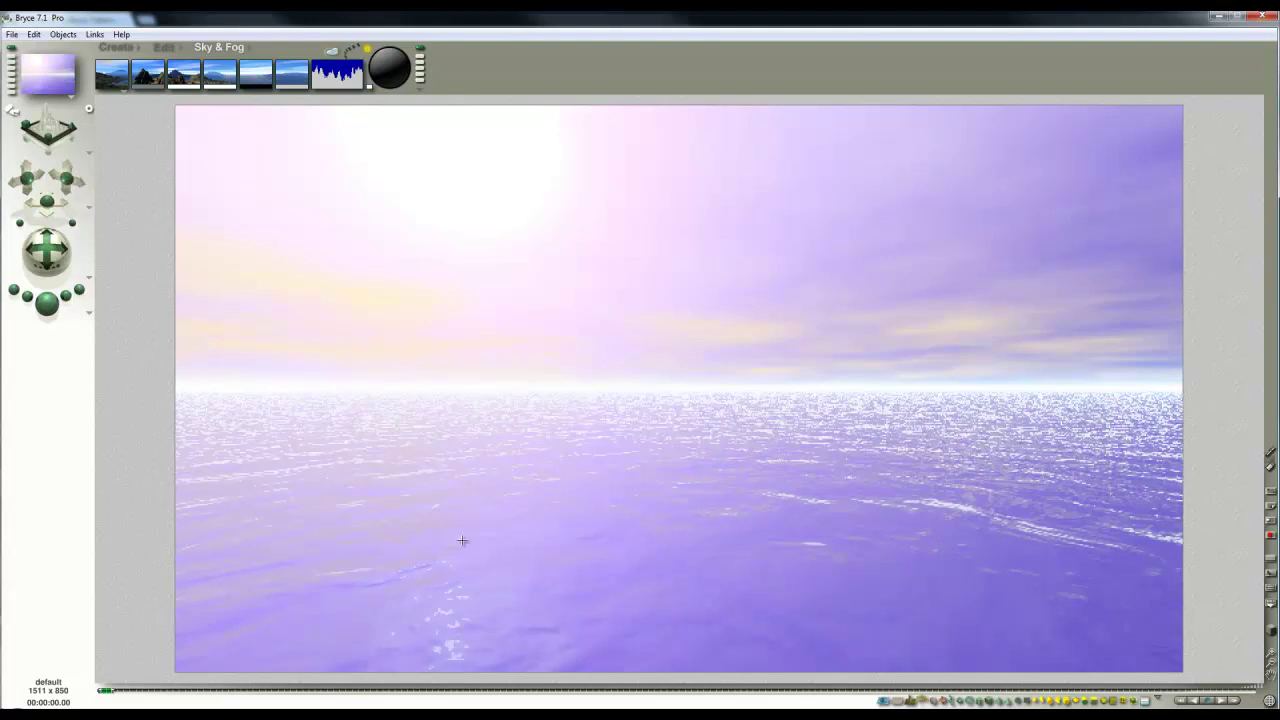
Step: Reopen the water plane's material, set its specularity to 100 and rotate the preview to check the sun's highlight
click(867, 451)
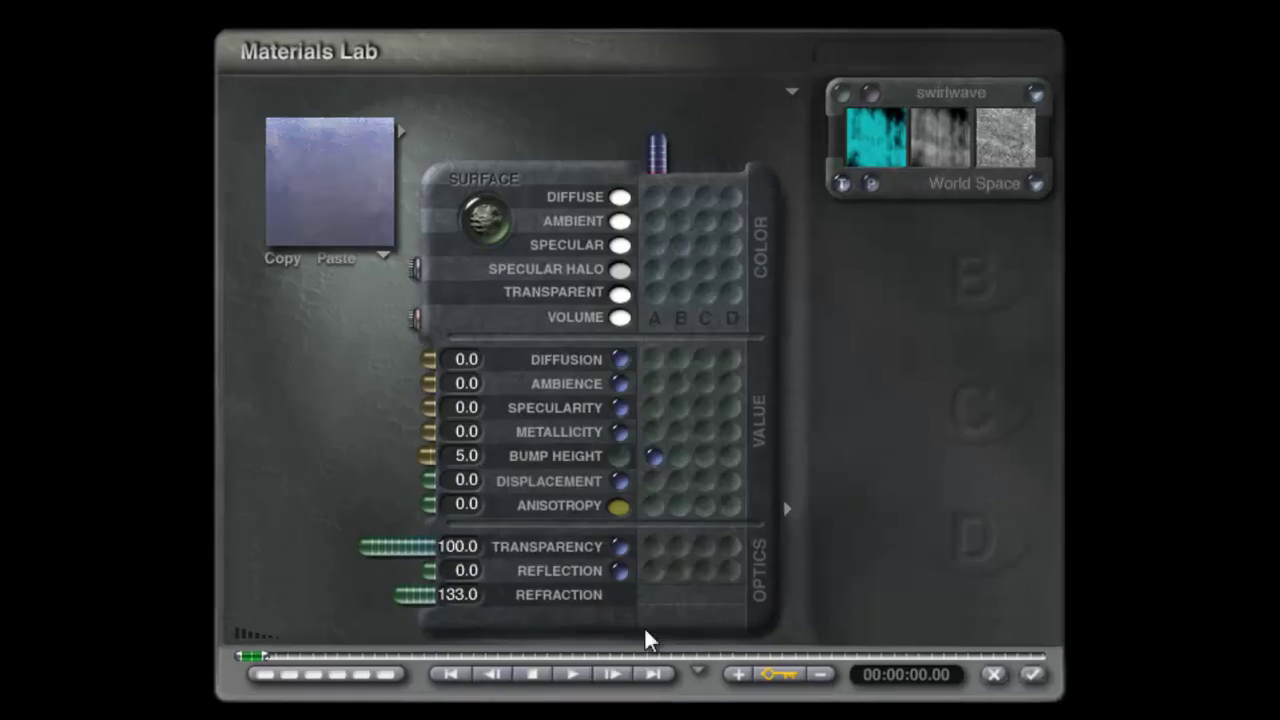
drag(428, 407, 282, 420)
drag(428, 431, 242, 426)
drag(436, 430, 493, 439)
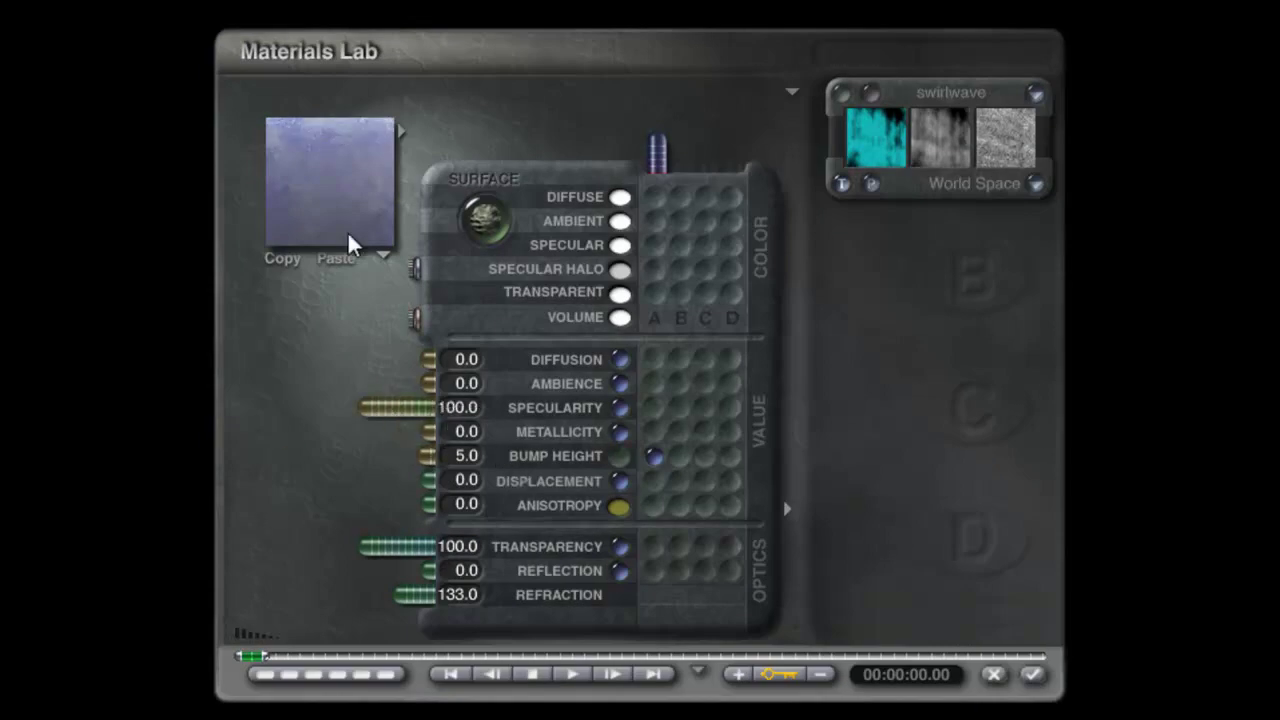
drag(345, 206, 357, 236)
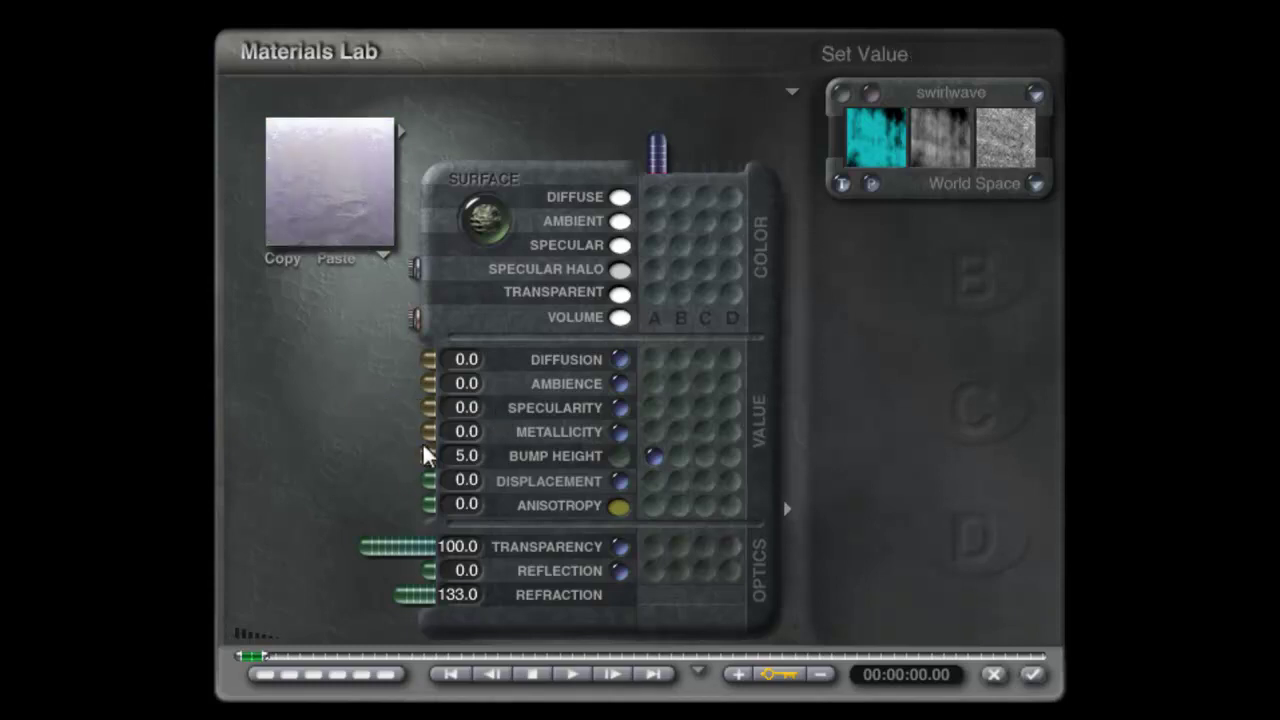
drag(356, 189, 371, 207)
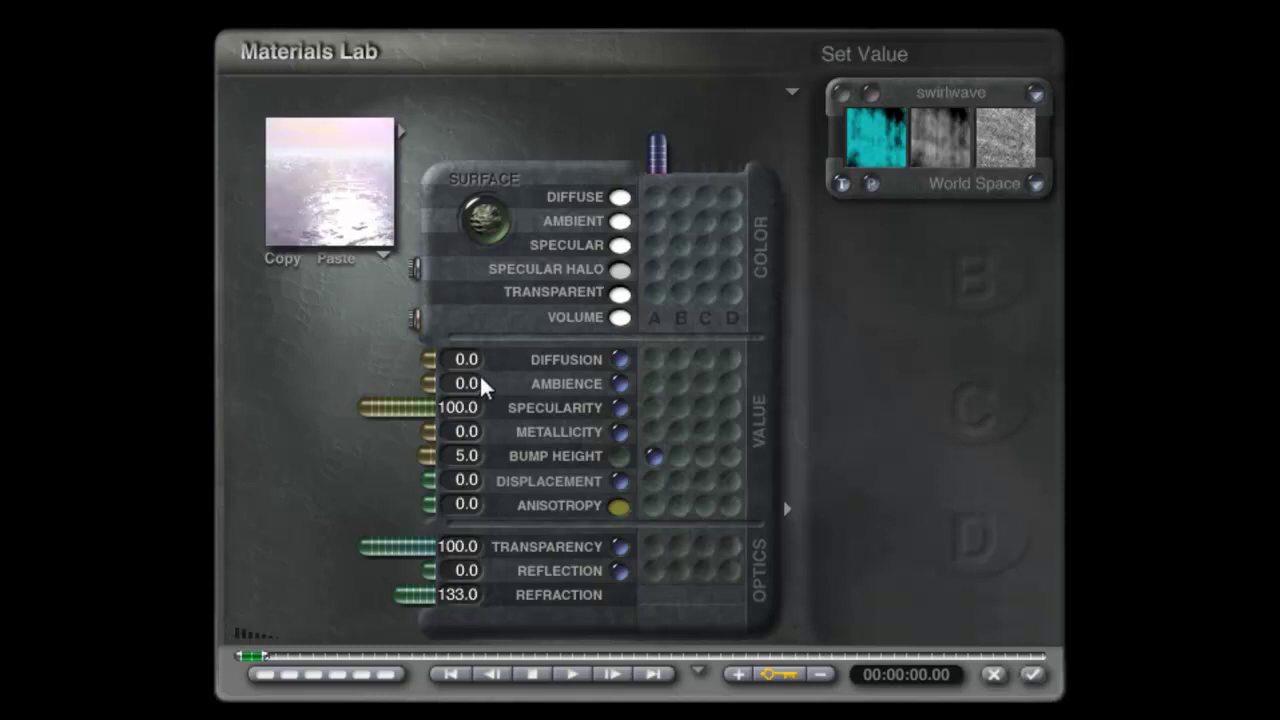
Step: Set the water material's anisotropy to 20
click(458, 505)
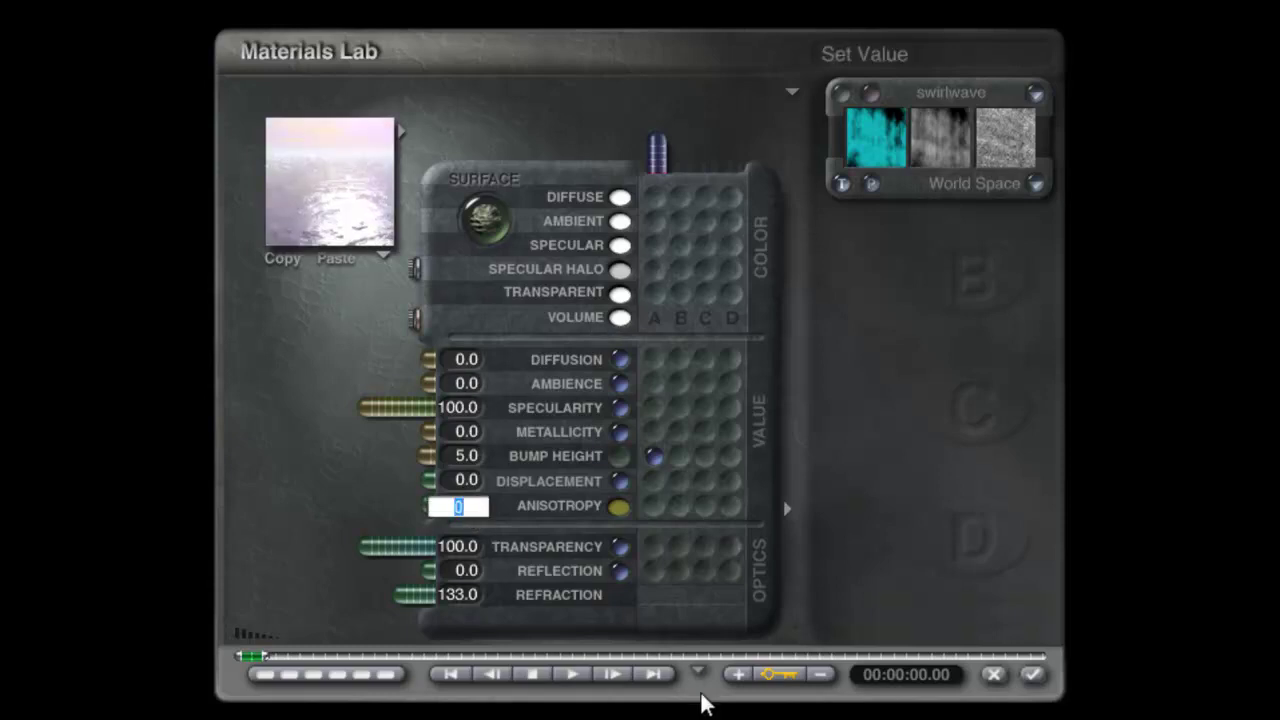
click(433, 510)
text(20)
key(Return)
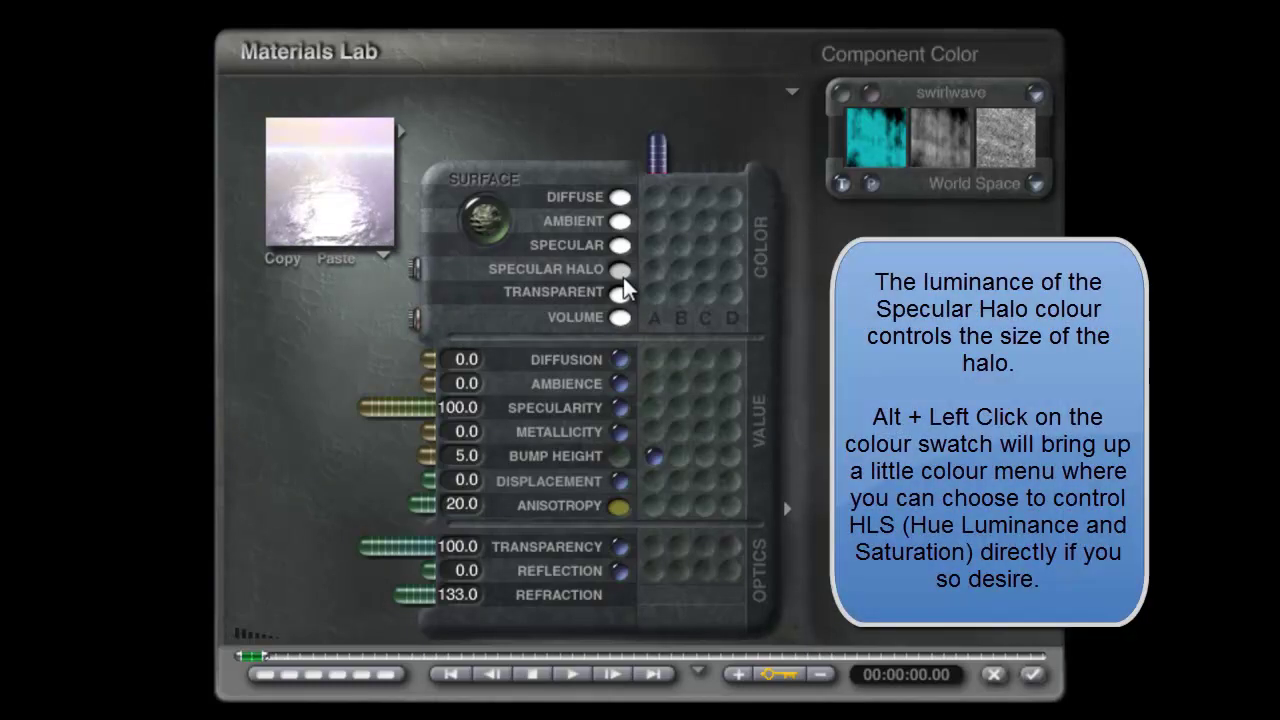
Step: Try a black specular halo colour with anisotropy at 100, and return the anisotropy to 20
click(620, 271)
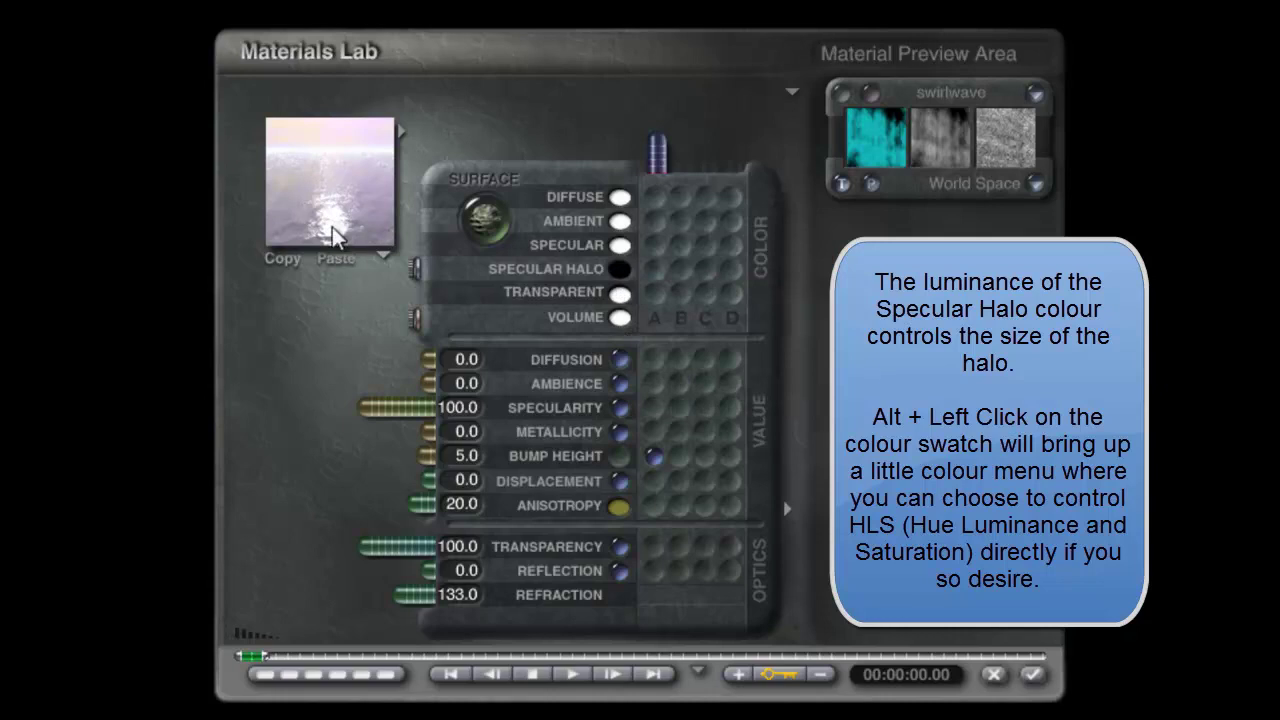
drag(462, 510, 277, 520)
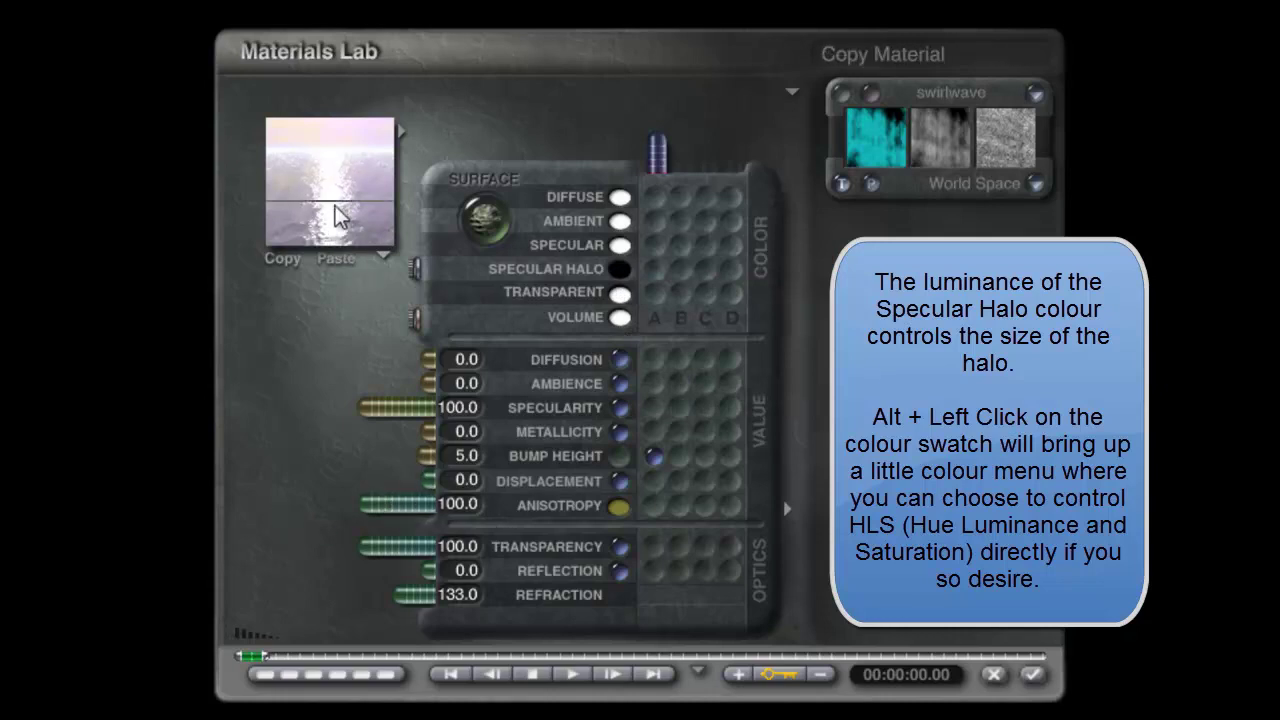
click(460, 506)
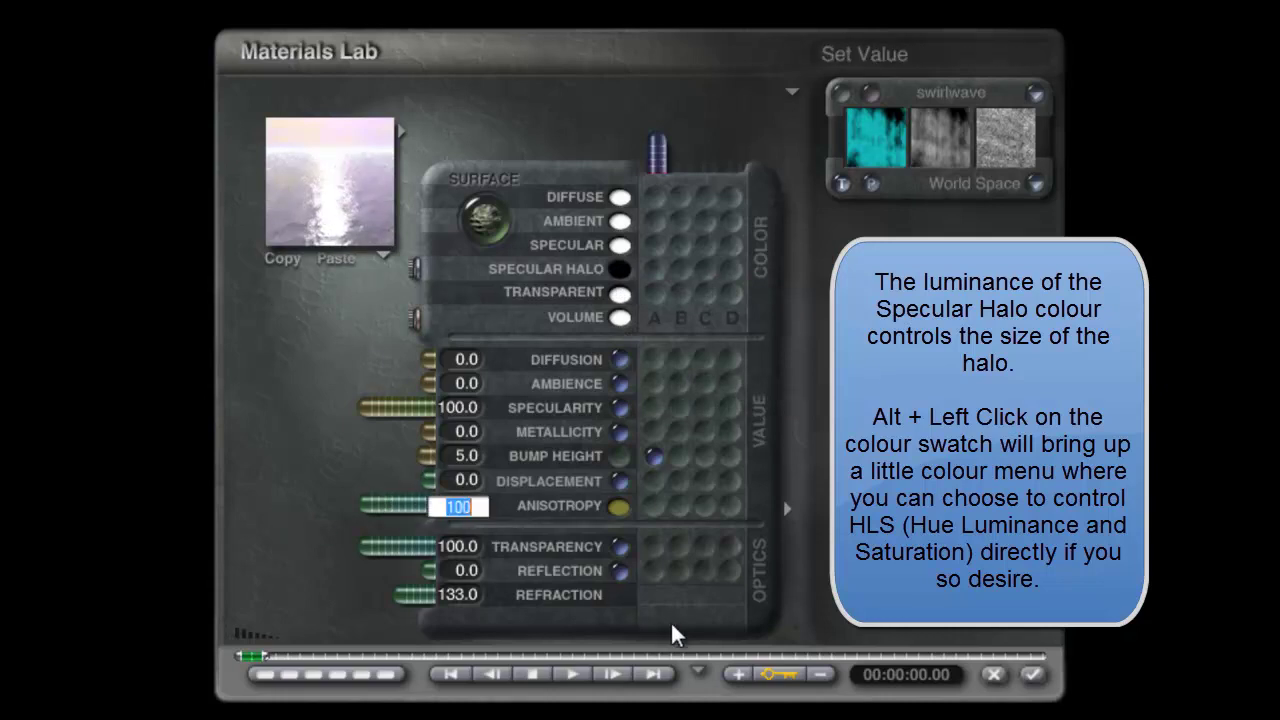
text(20)
key(Return)
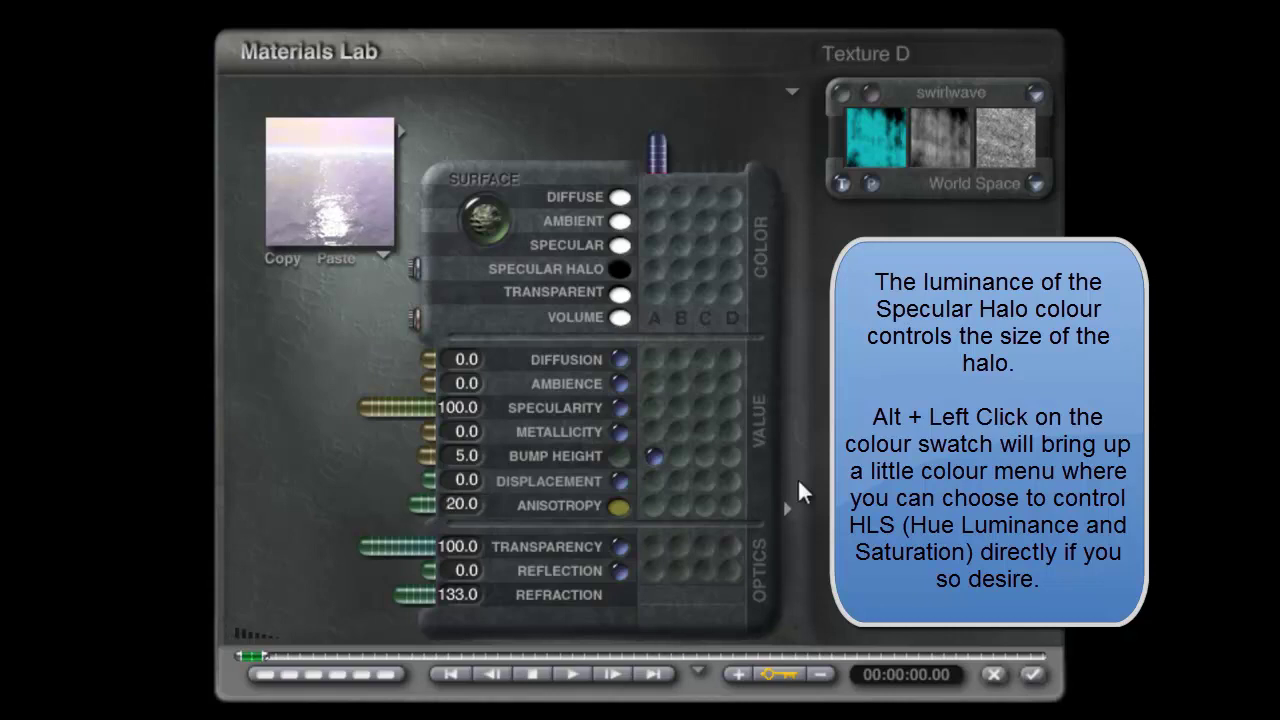
Step: Set the specular halo colour to mid grey, accept the material and render the scene
click(620, 269)
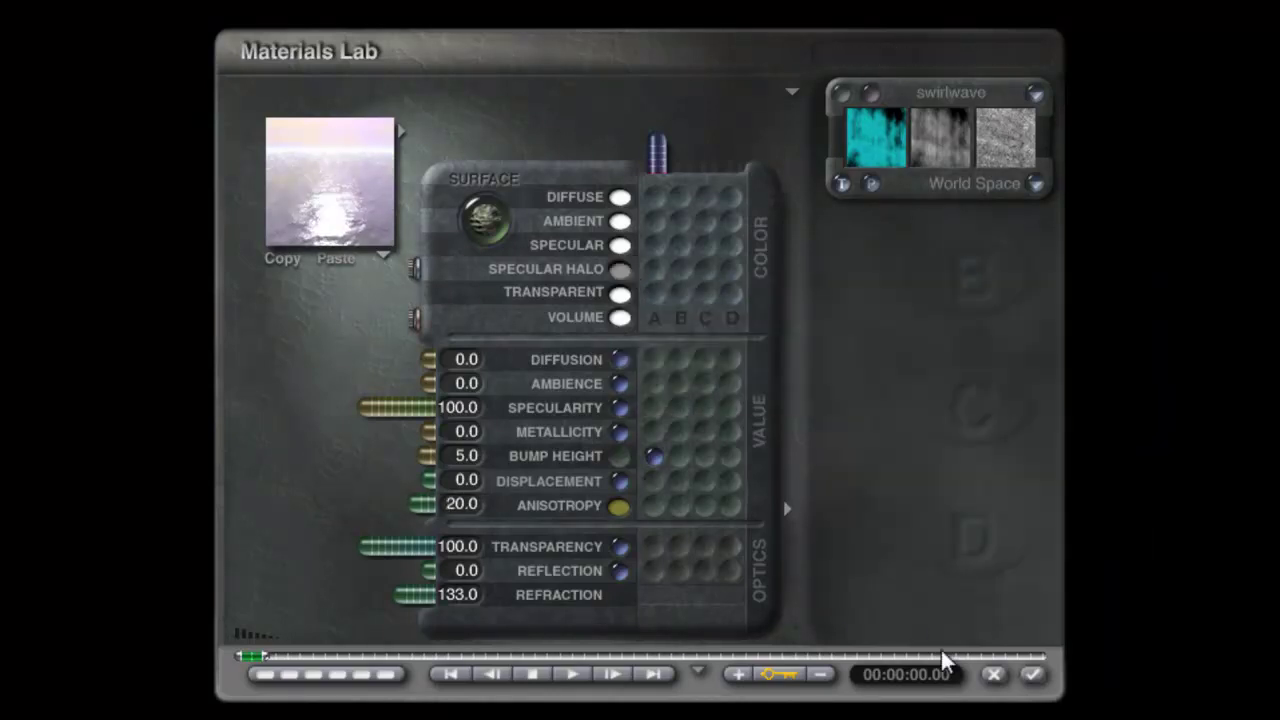
click(1000, 680)
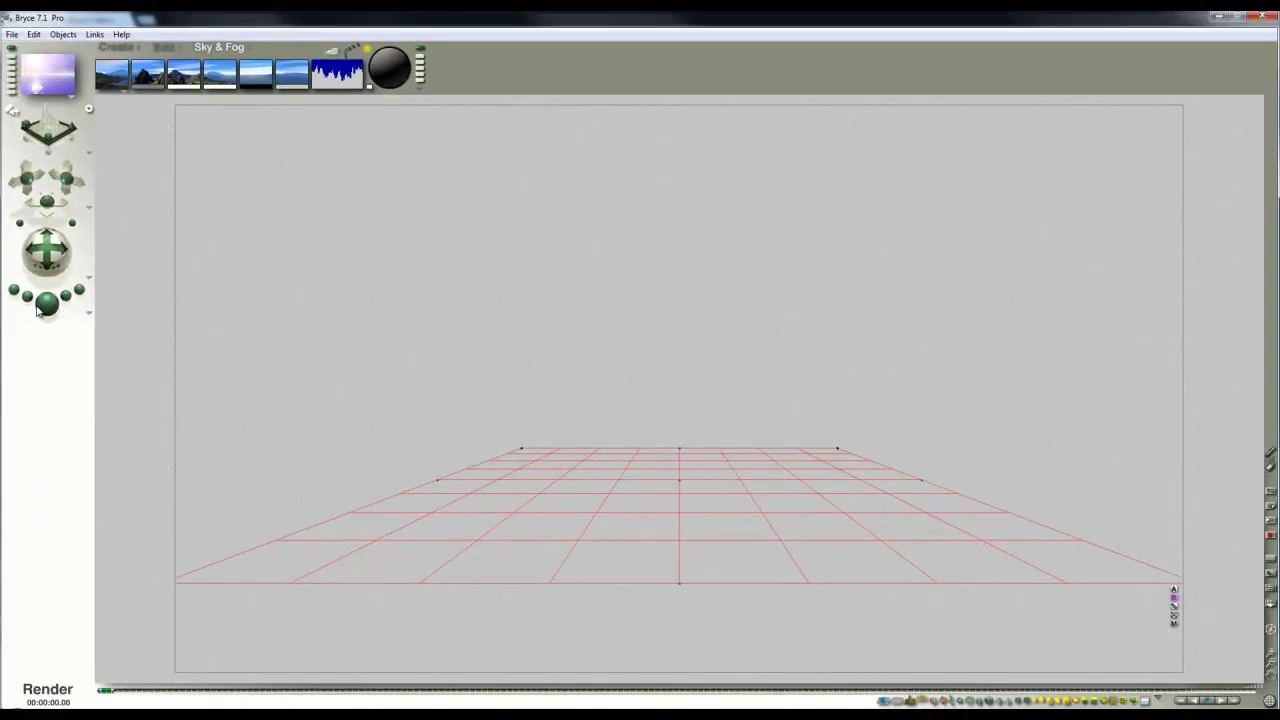
click(45, 305)
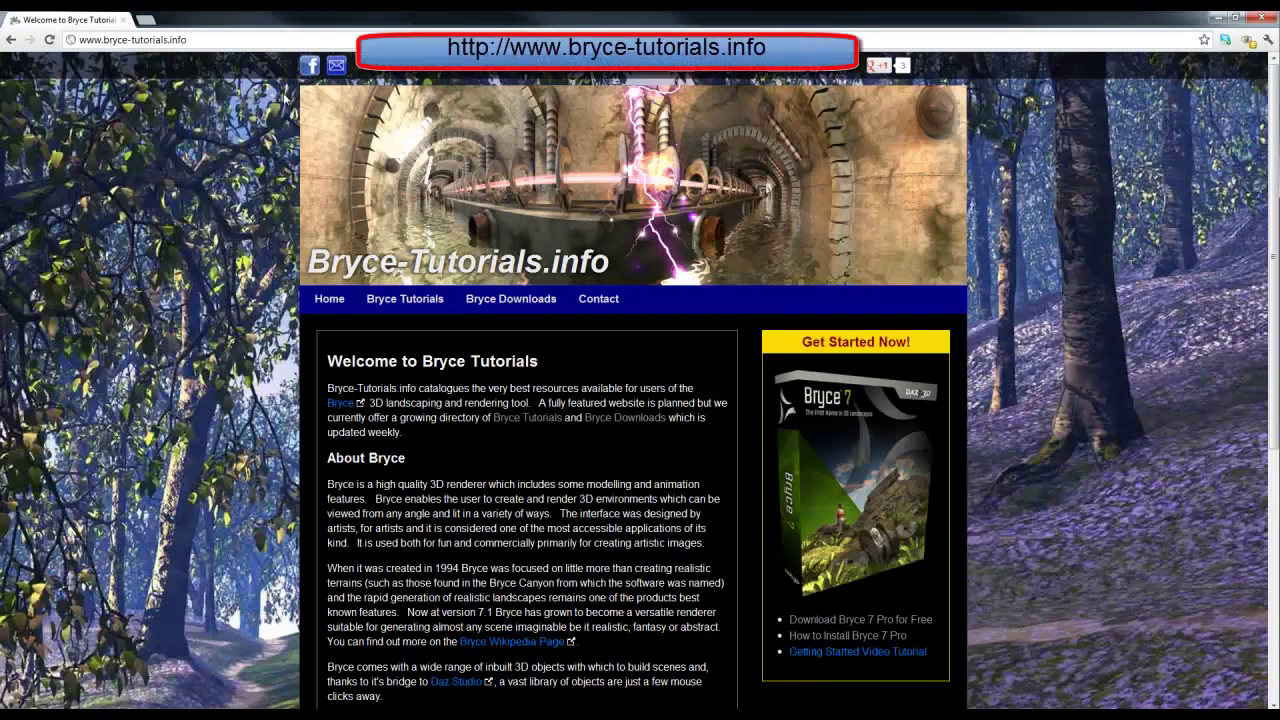
Step: In the browser, open the Bryce Downloads page of bryce-tutorials.info and look up HDRI Pack 1
click(491, 297)
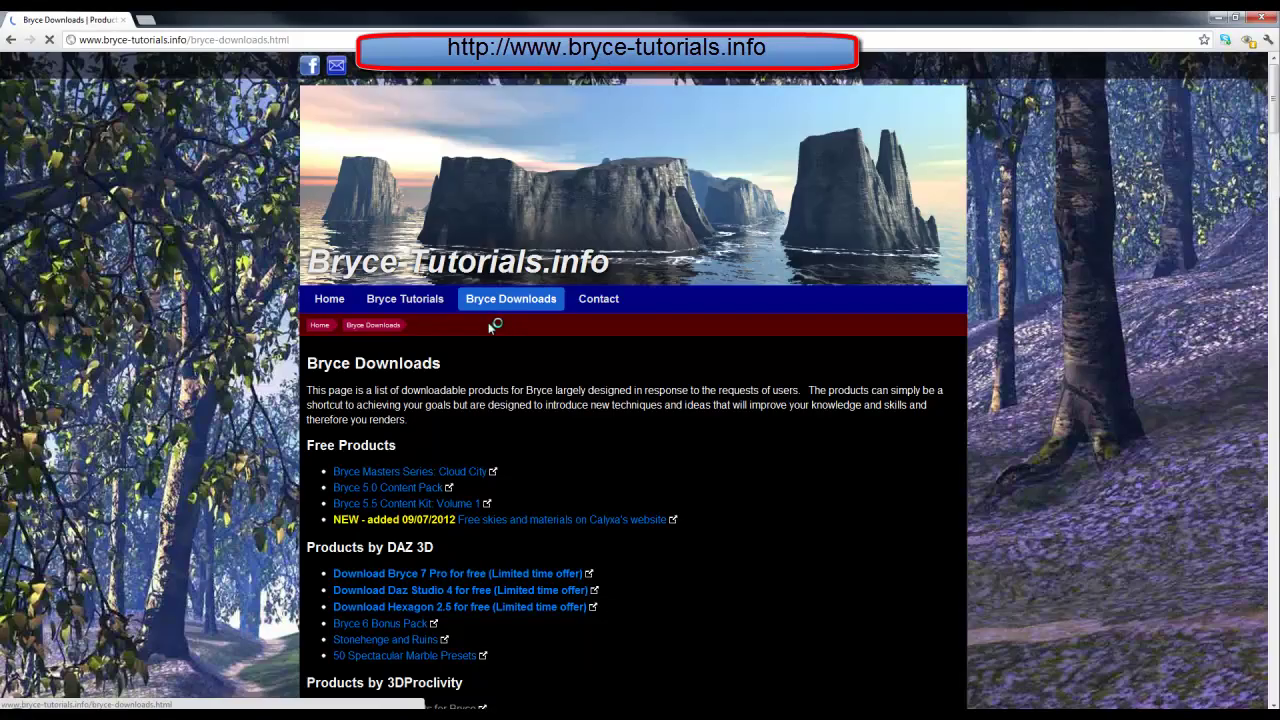
scroll(486, 323, down, 6)
scroll(478, 280, down, 15)
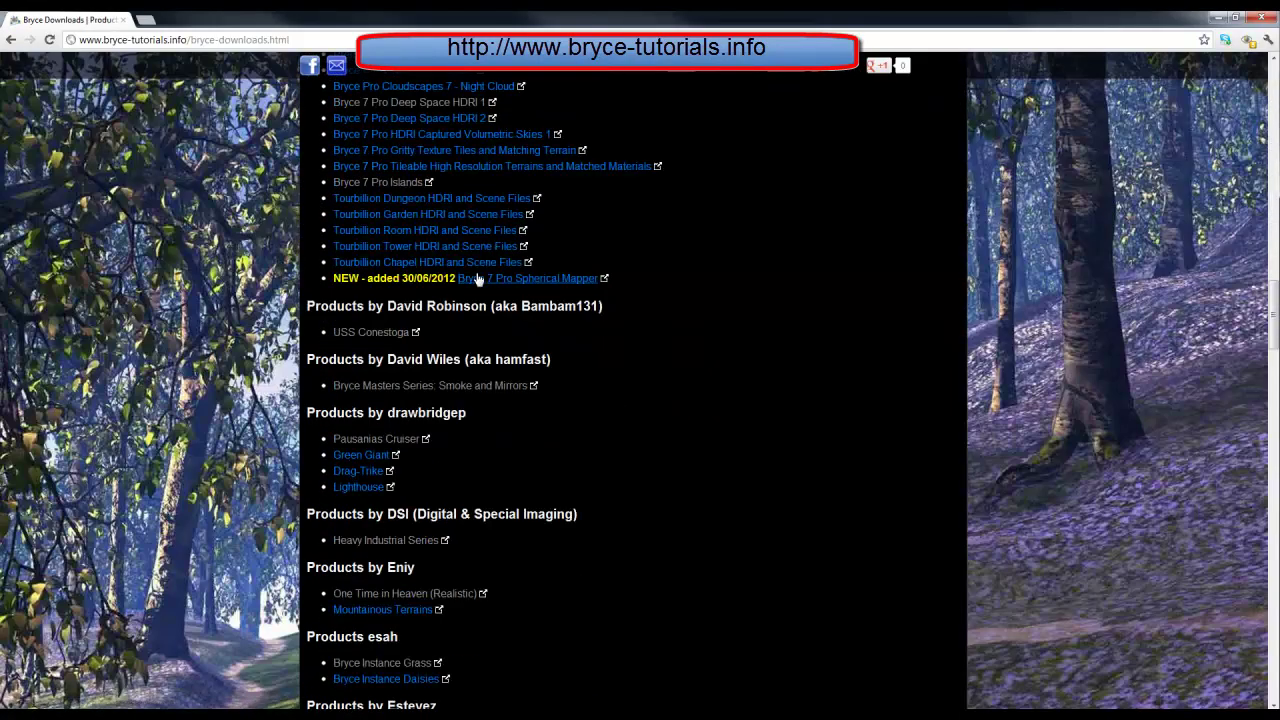
scroll(470, 268, down, 6)
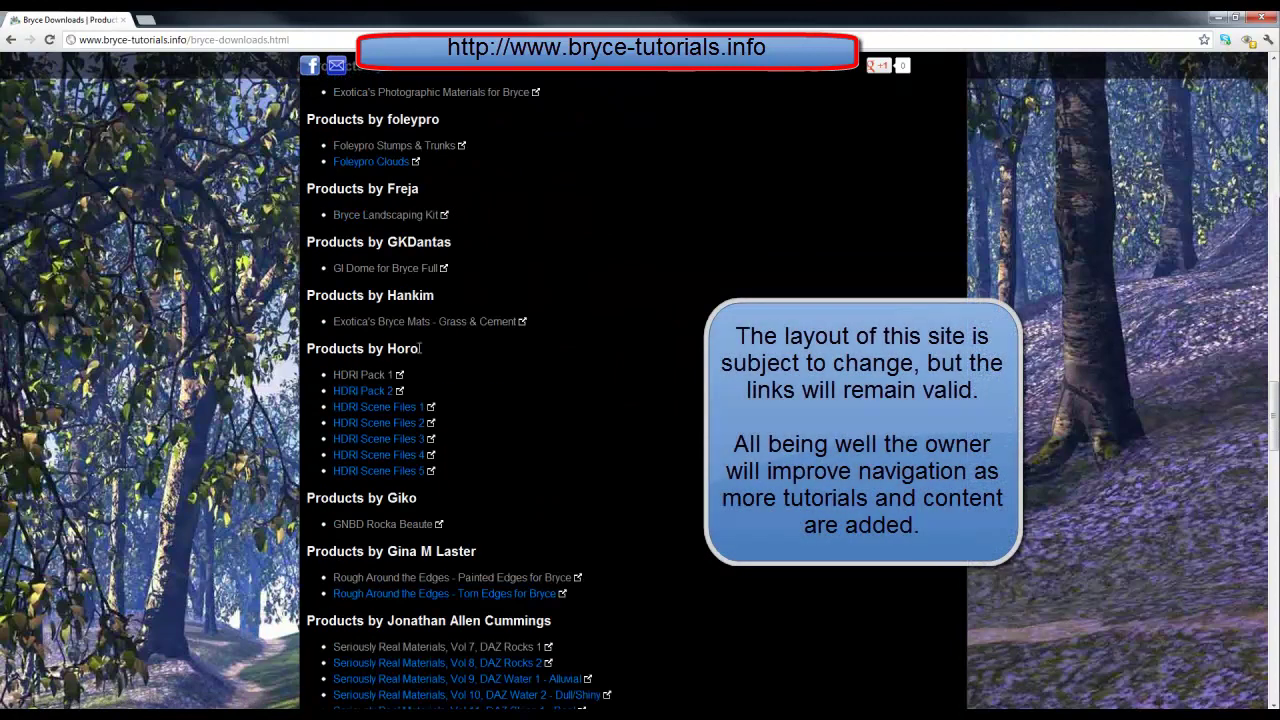
click(369, 376)
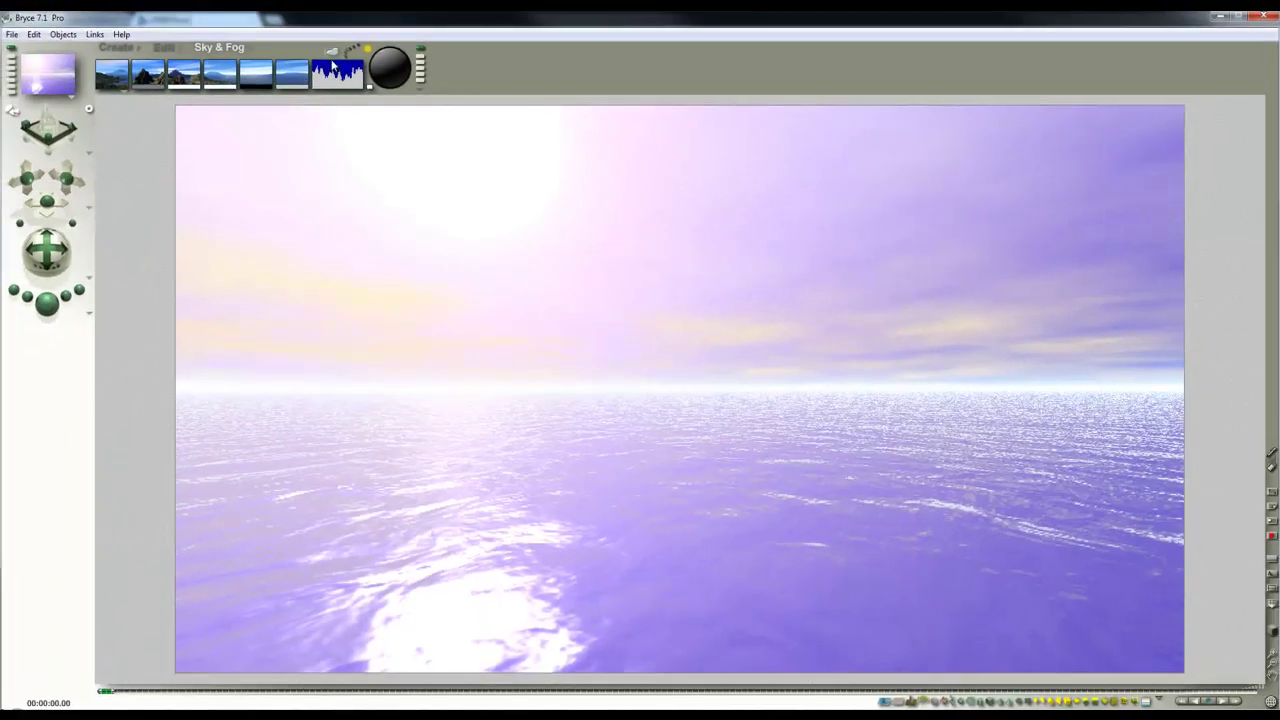
Step: Load simplon_1280.hdr from the Simplon folder as the Sky Lab's image-based lighting source and disable the sun light
click(333, 64)
click(833, 196)
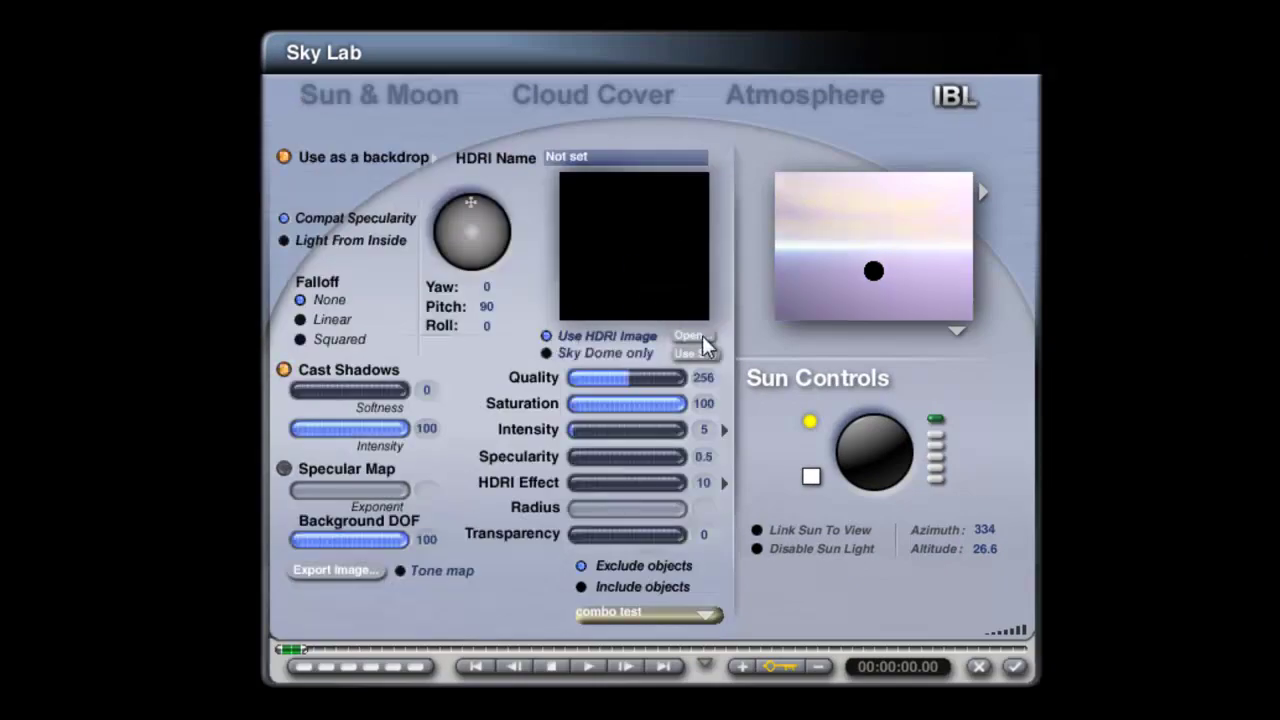
click(700, 336)
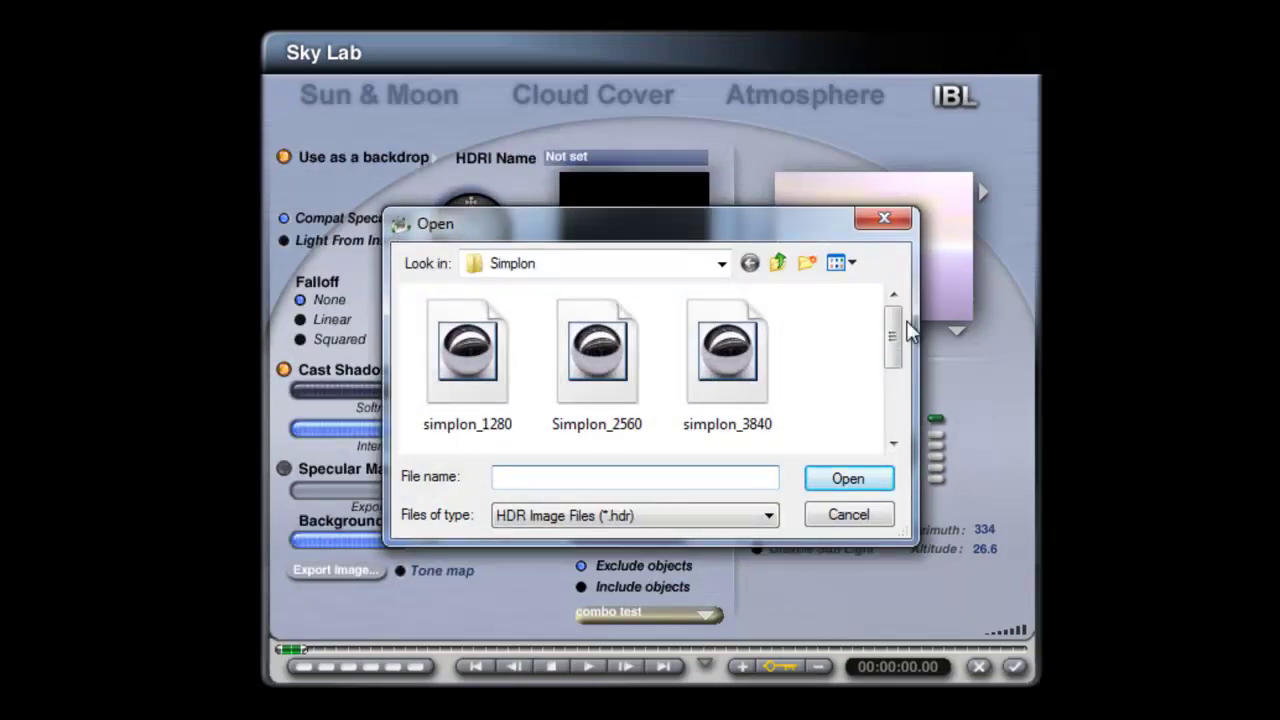
mouse_move(894, 333)
mouse_down()
mouse_move(903, 395)
mouse_move(913, 312)
mouse_move(915, 437)
mouse_move(894, 334)
mouse_up()
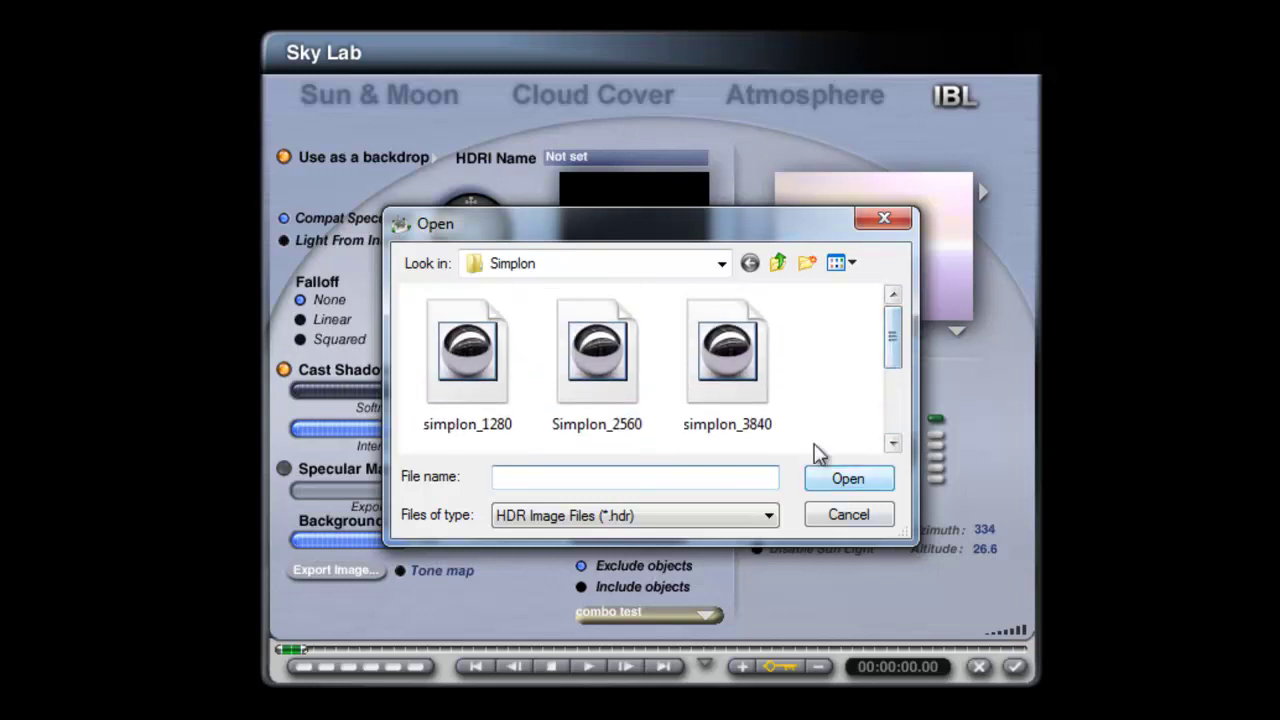
click(489, 380)
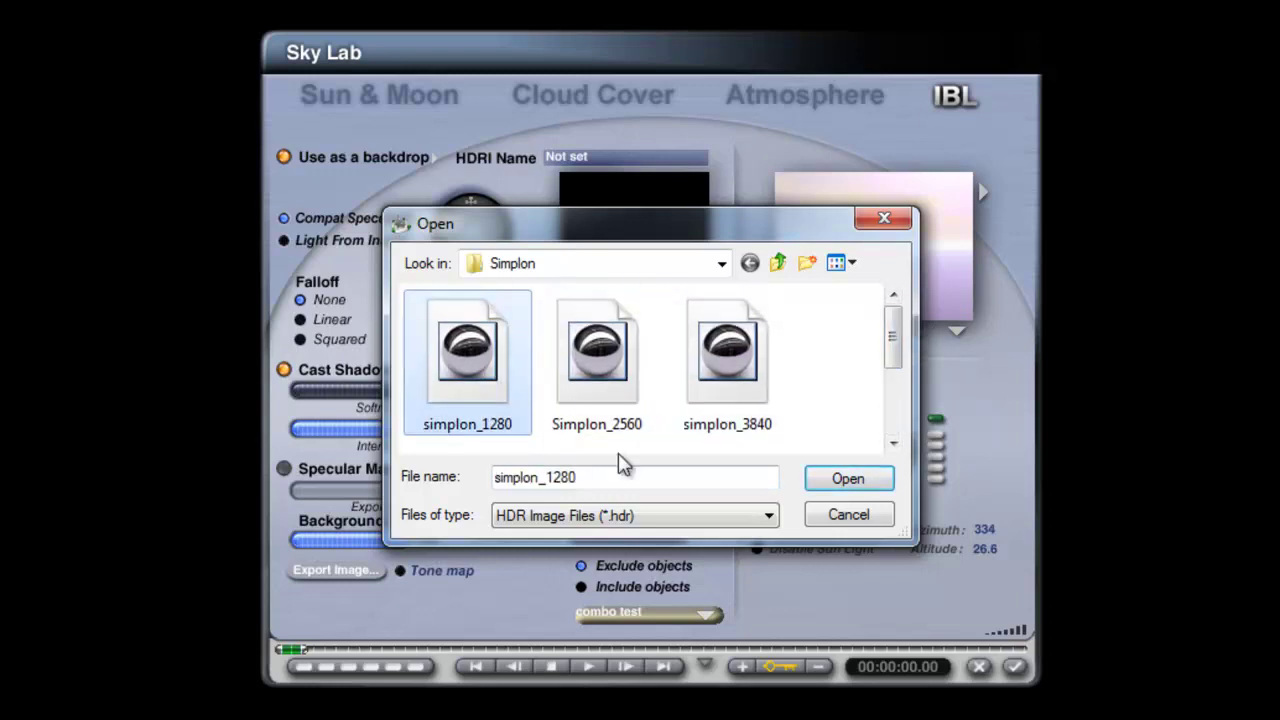
click(848, 480)
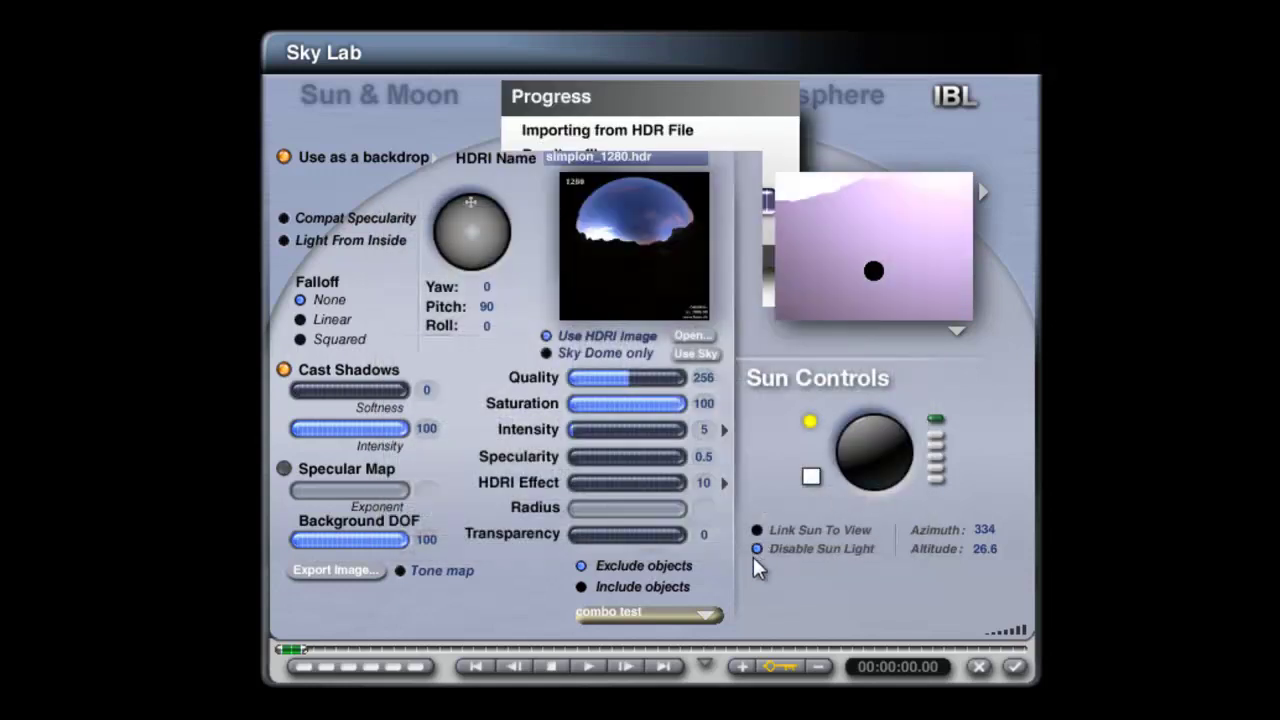
Step: Change what the Sky Lab preview displays and turn on Tone map for the HDRI
click(957, 330)
click(1004, 360)
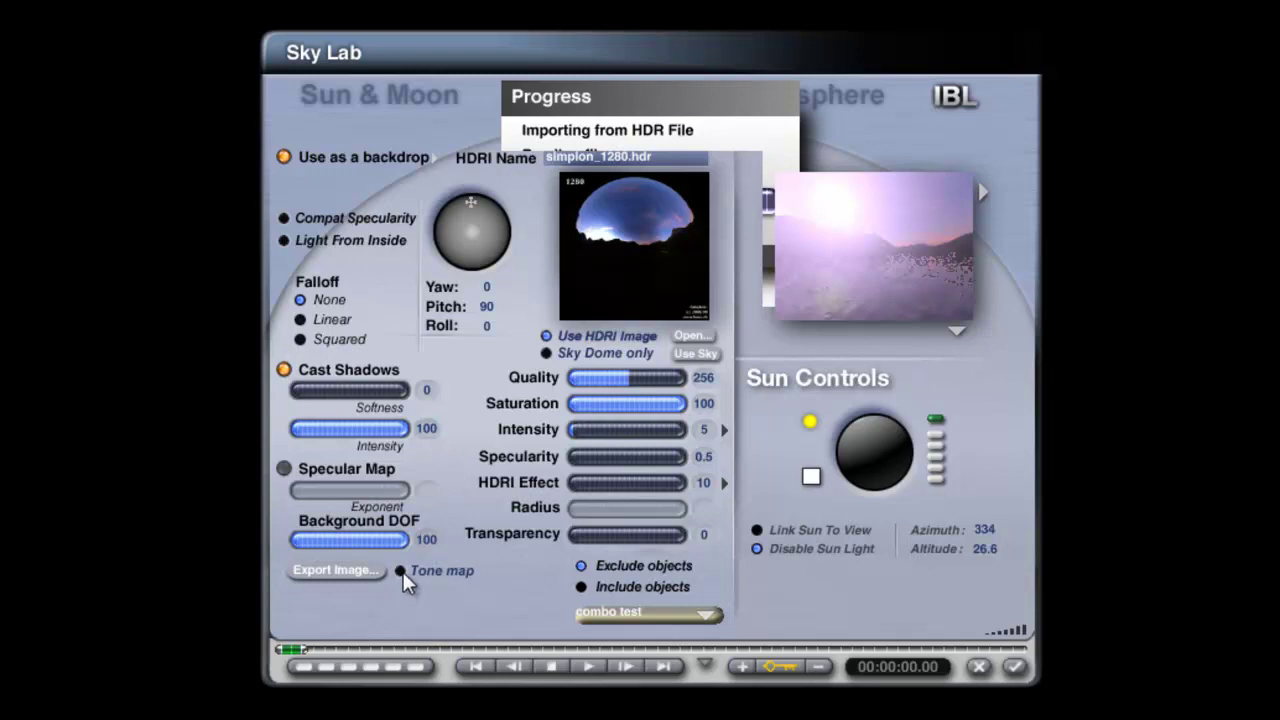
click(401, 570)
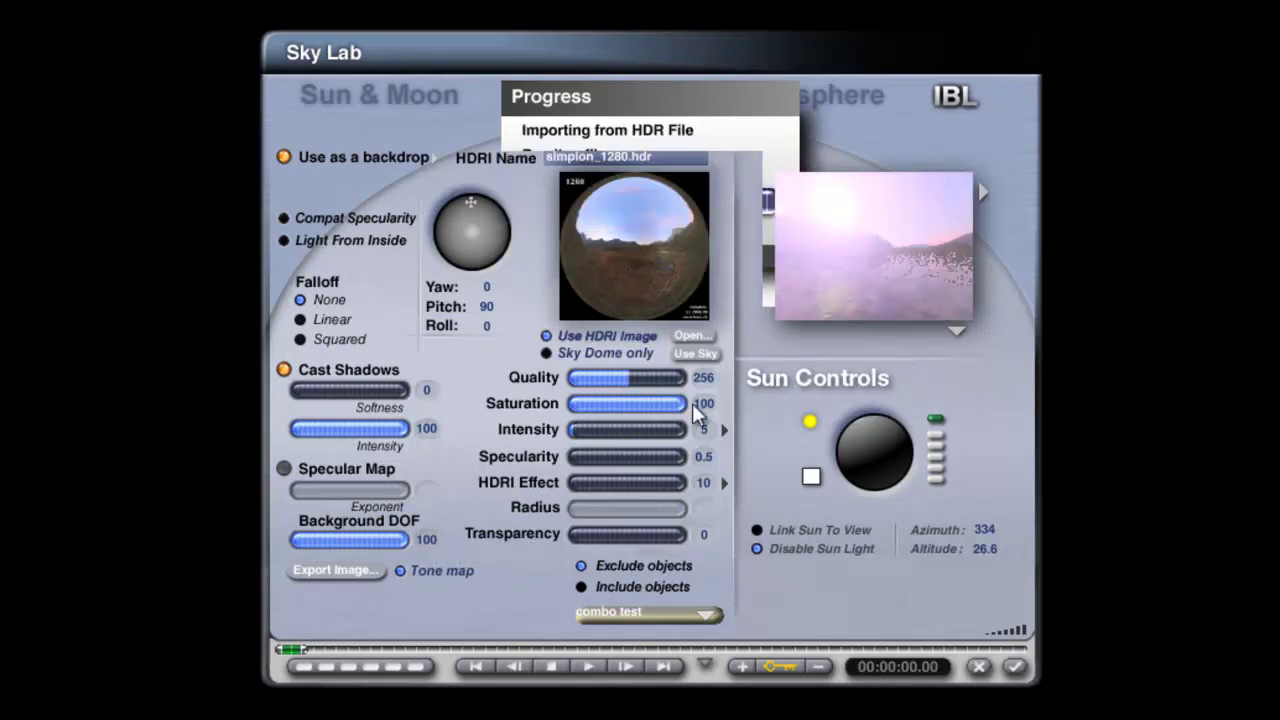
Step: Set the image-based lighting quality to 16 and turn off Disable Sun Light
click(614, 380)
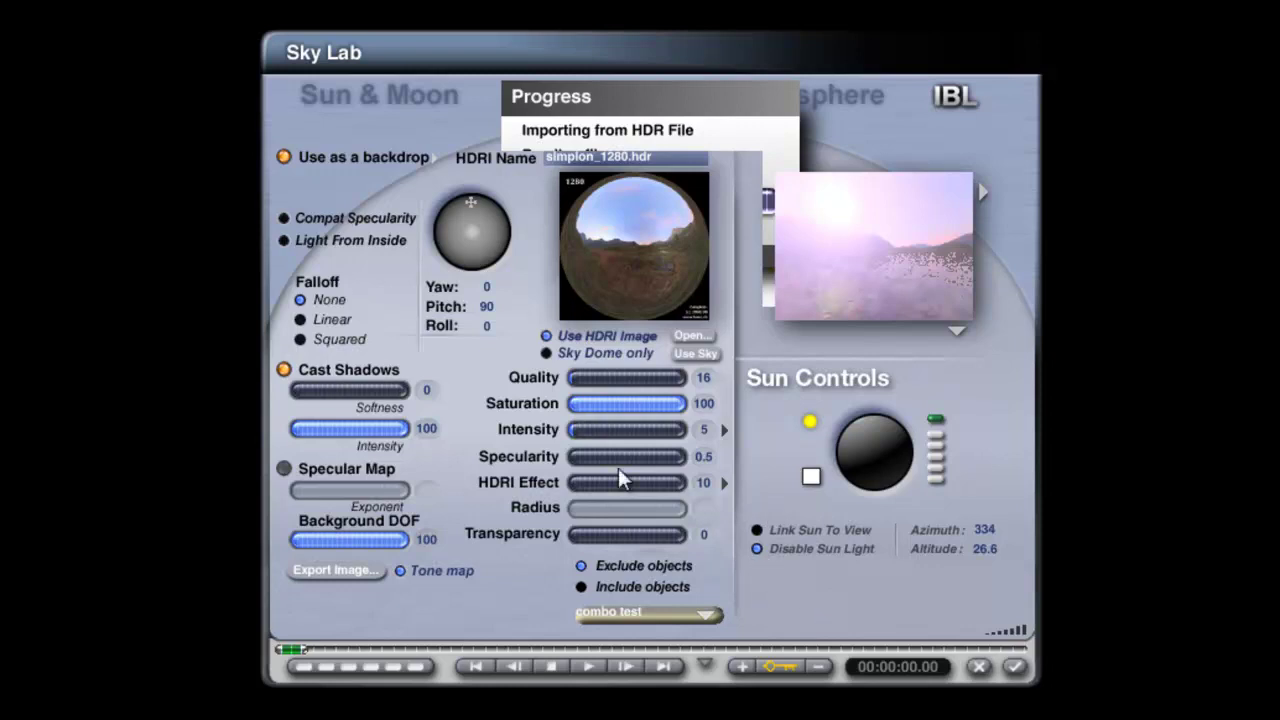
click(757, 548)
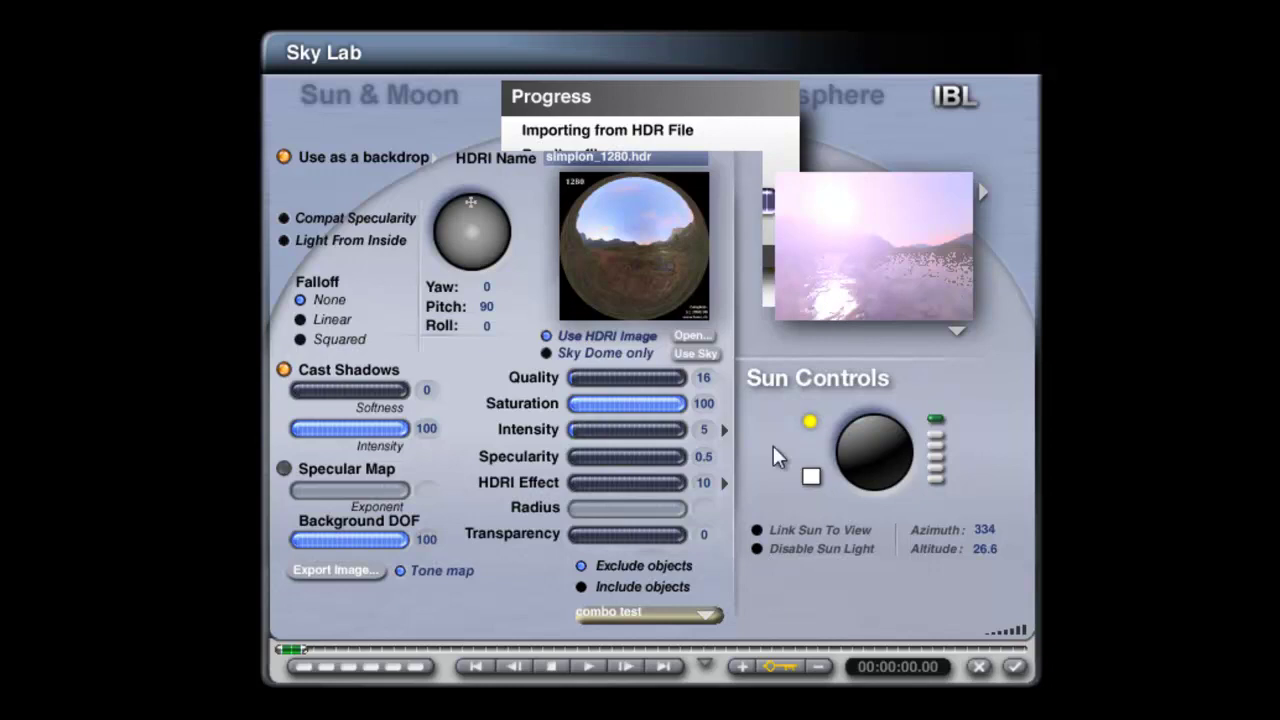
Step: Aim the sun at azimuth 291.2 and altitude 40.7, and rotate the HDRI backdrop to a yaw of 71.8, test-rendering the water
click(1015, 666)
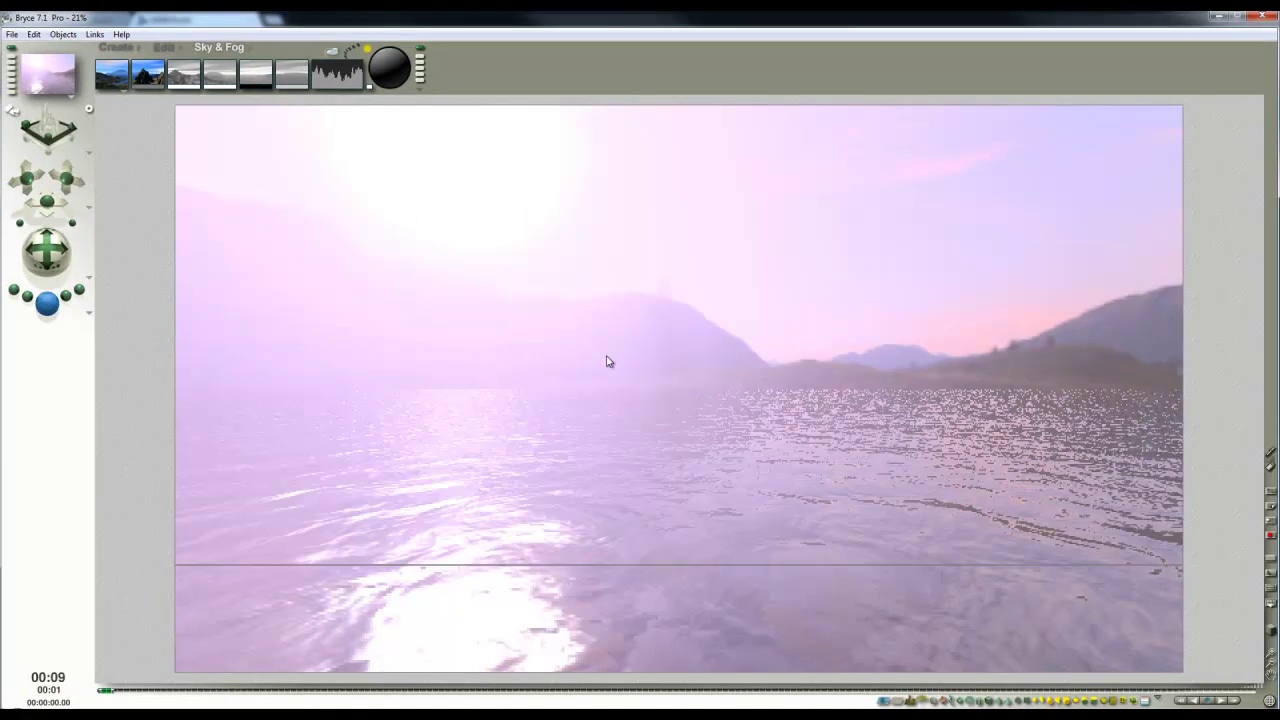
drag(372, 80, 388, 70)
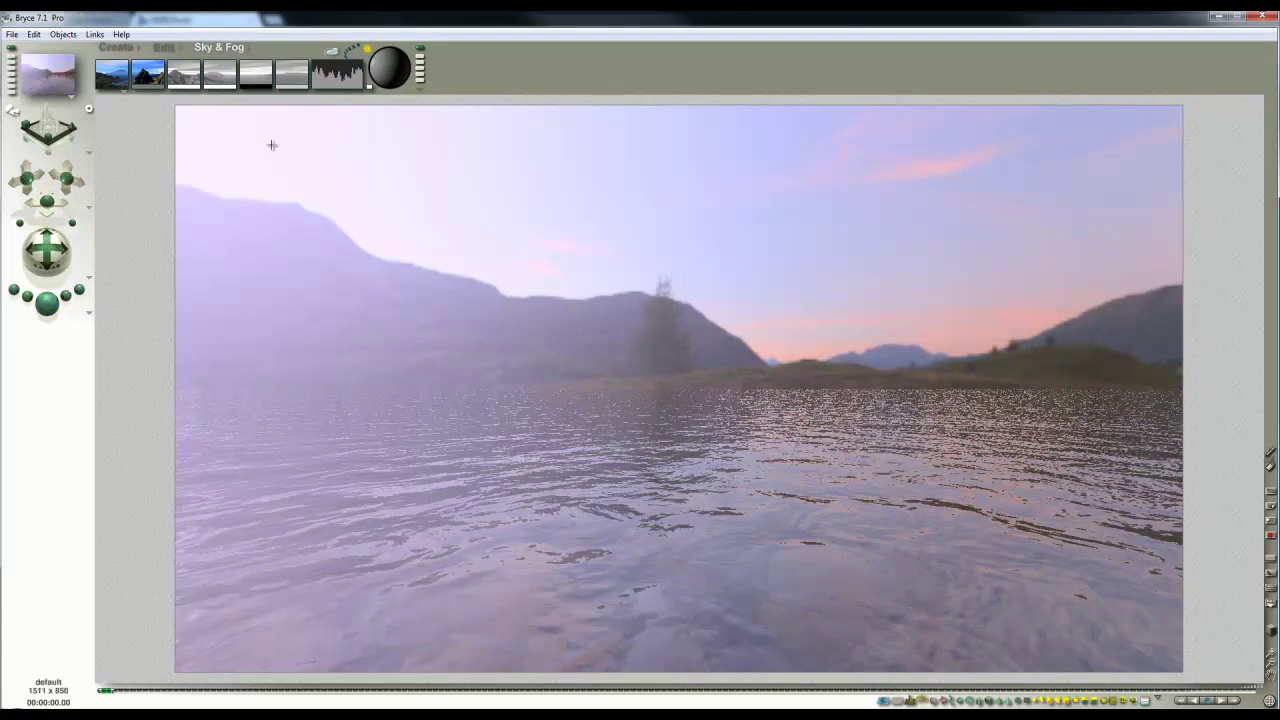
click(332, 53)
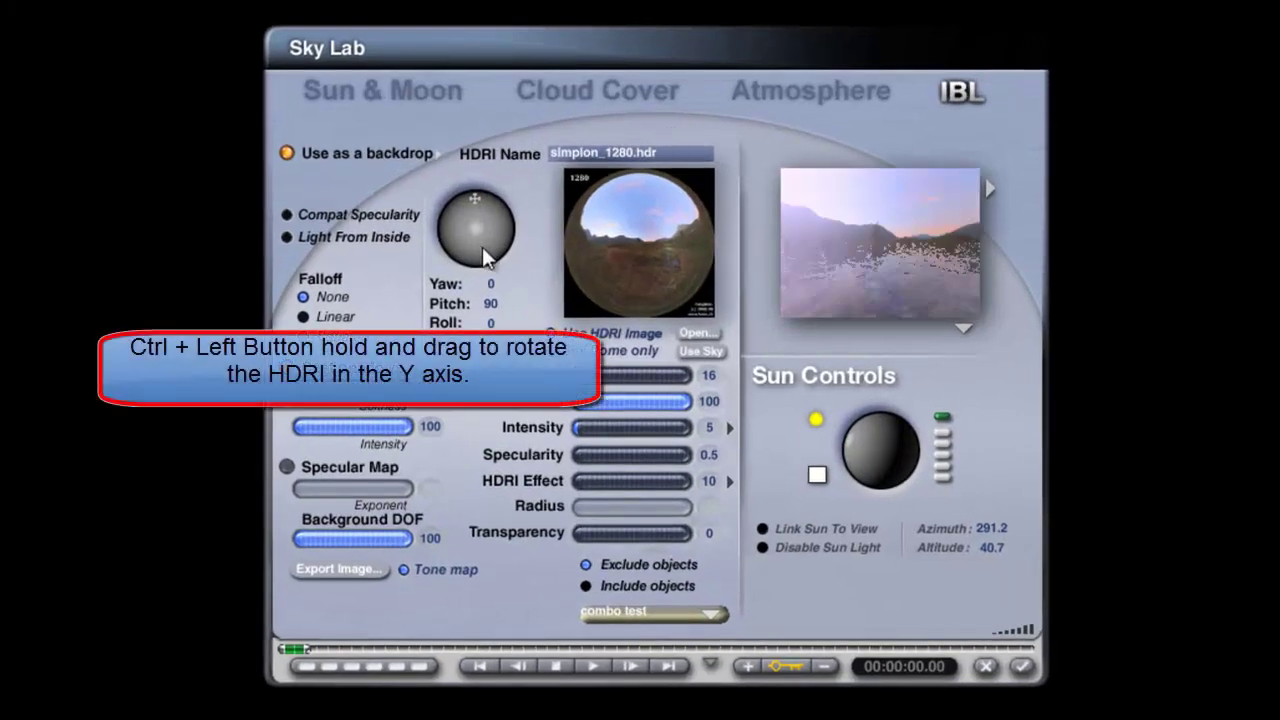
ctrl+drag(482, 246, 475, 252)
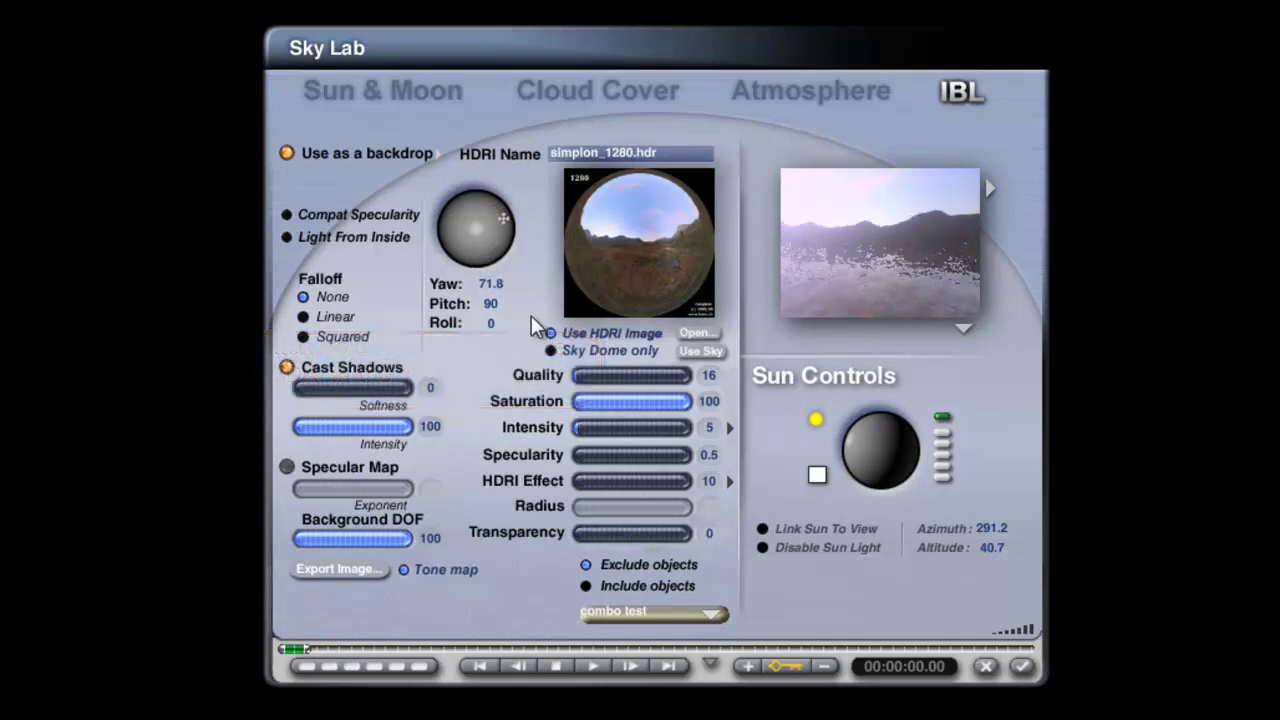
click(1021, 666)
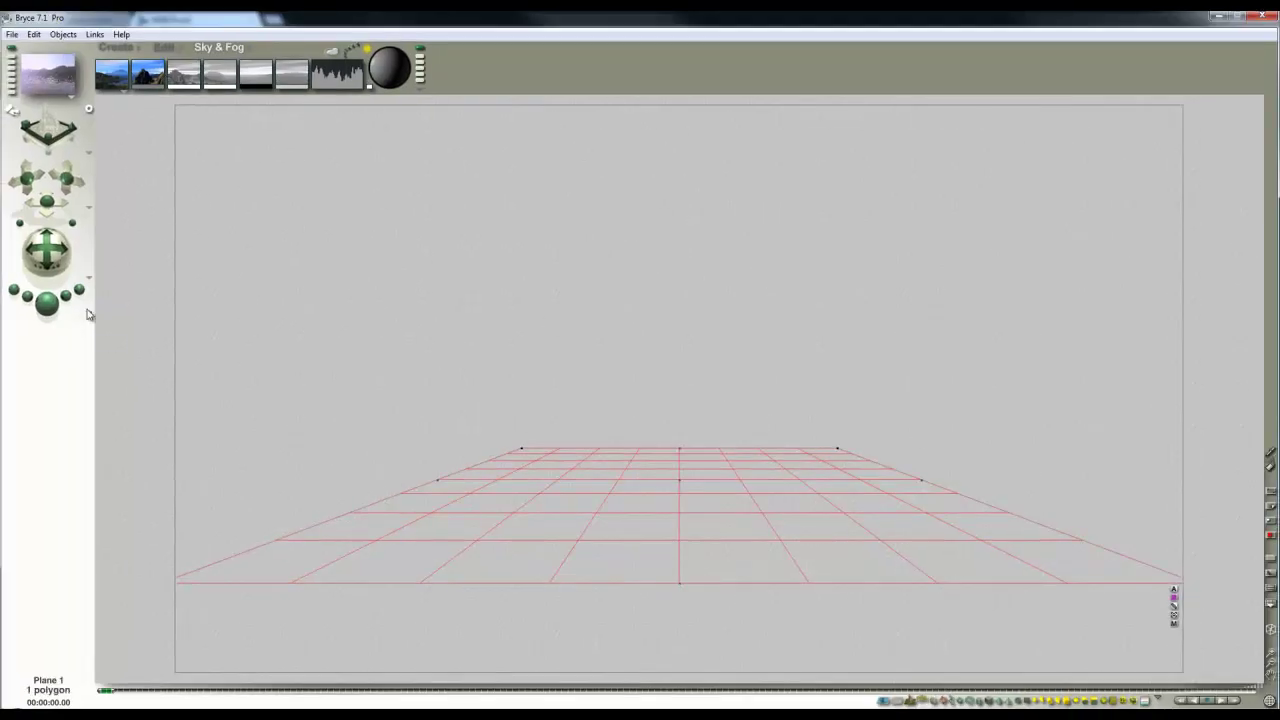
click(56, 310)
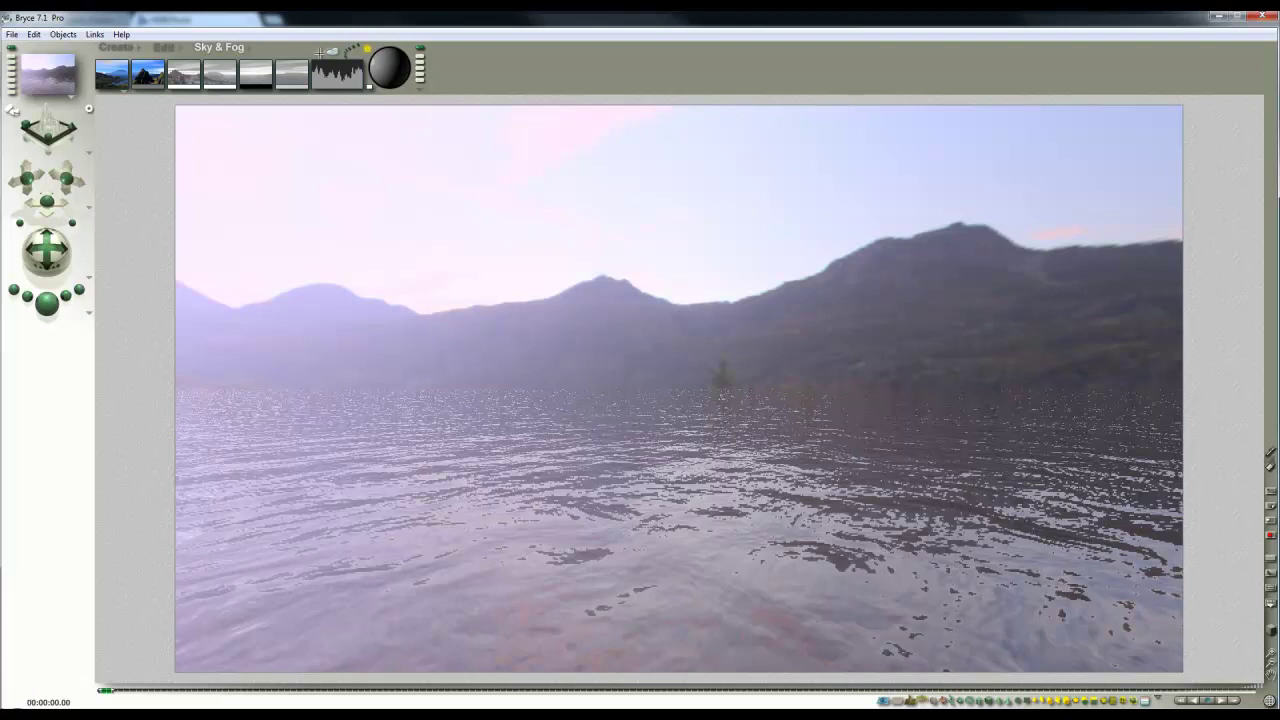
Step: Add a terrain and, working from the top view, enlarge it so it stretches from the camera far into the distance
click(116, 48)
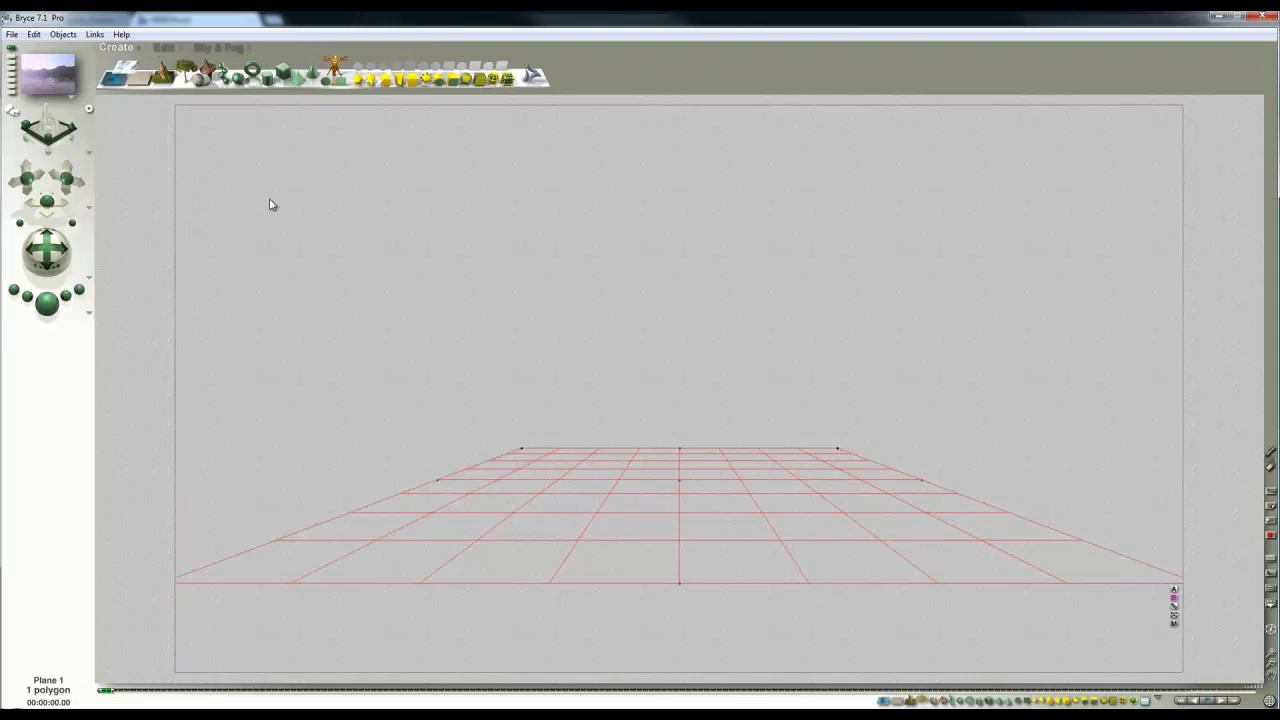
click(170, 79)
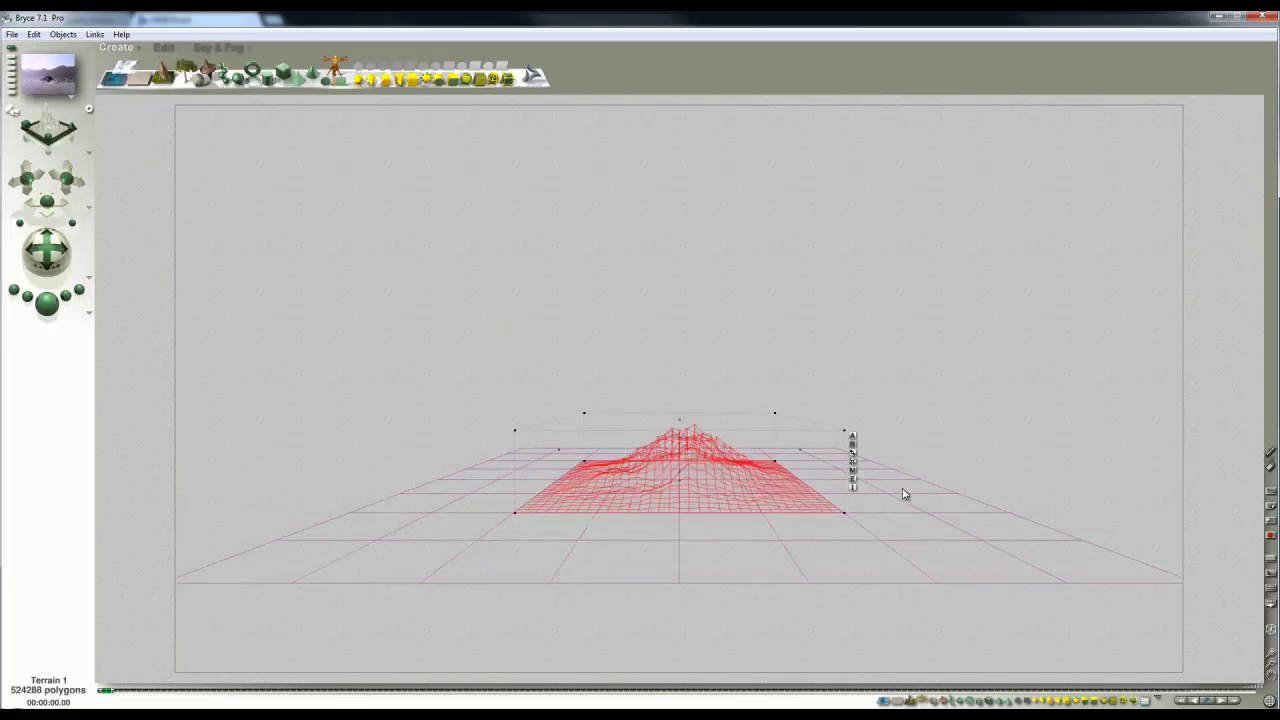
key(2)
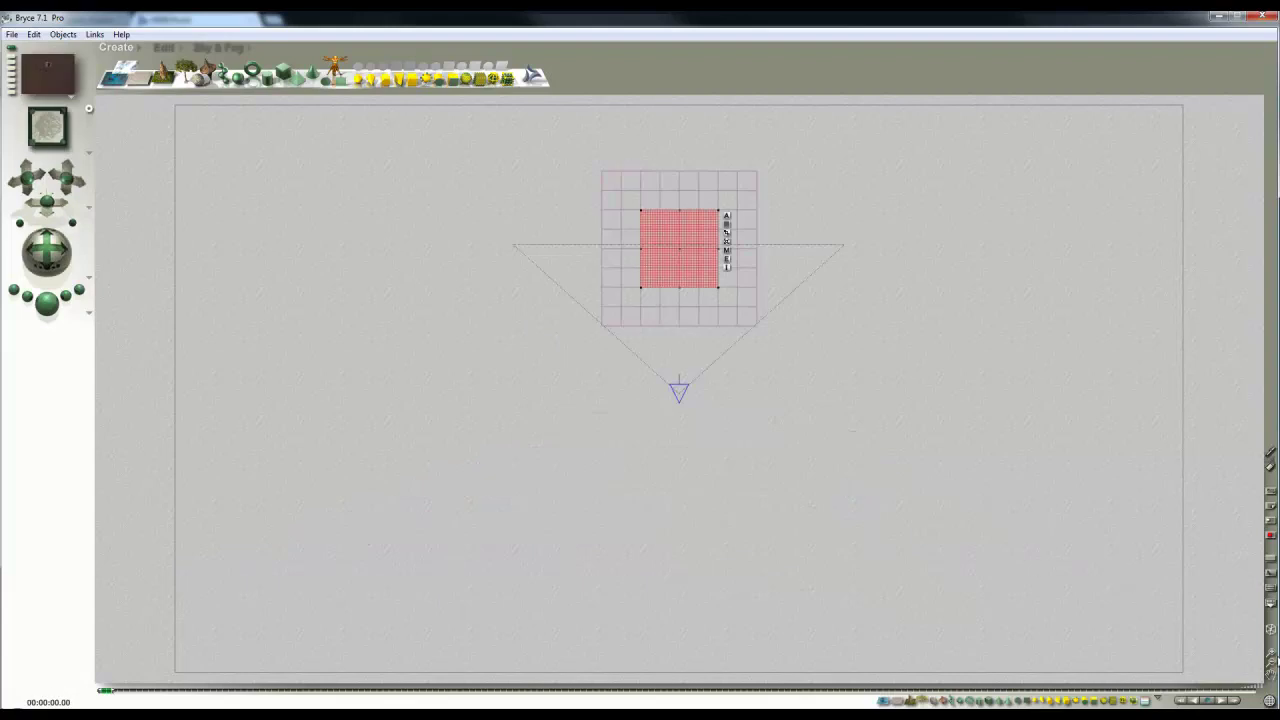
click(1273, 665)
click(1273, 665)
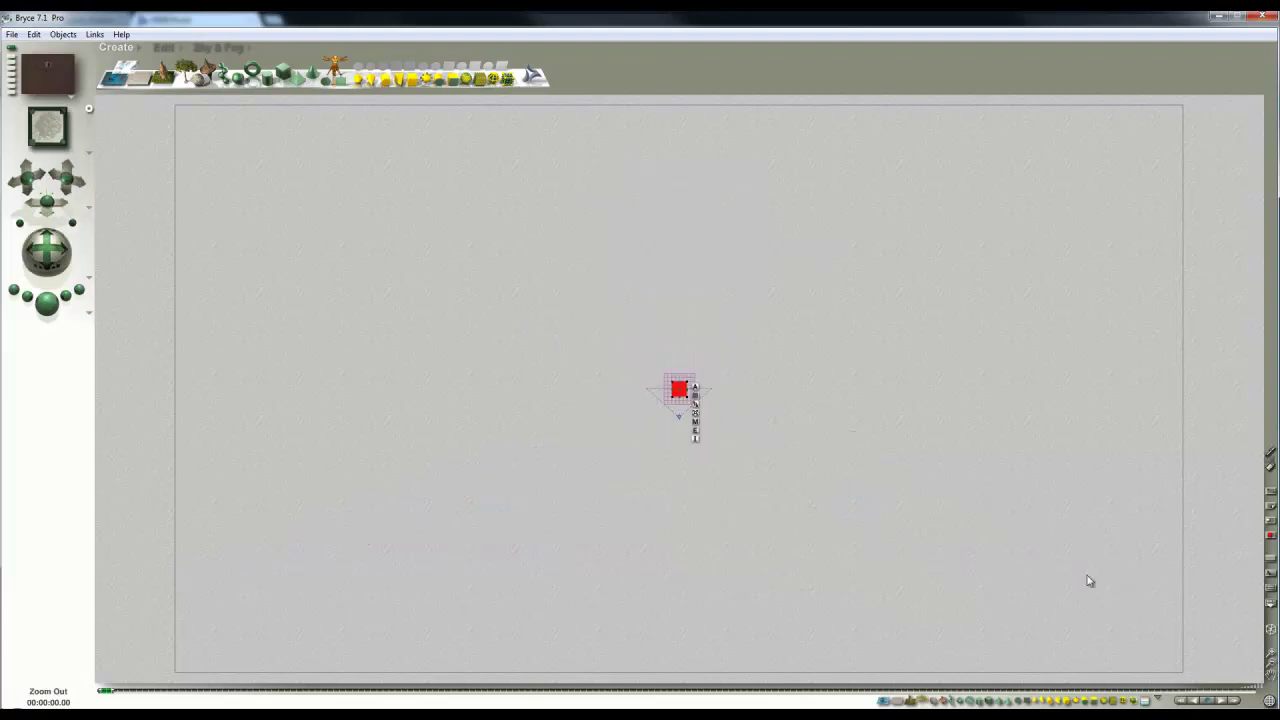
click(158, 46)
drag(163, 79, 270, 72)
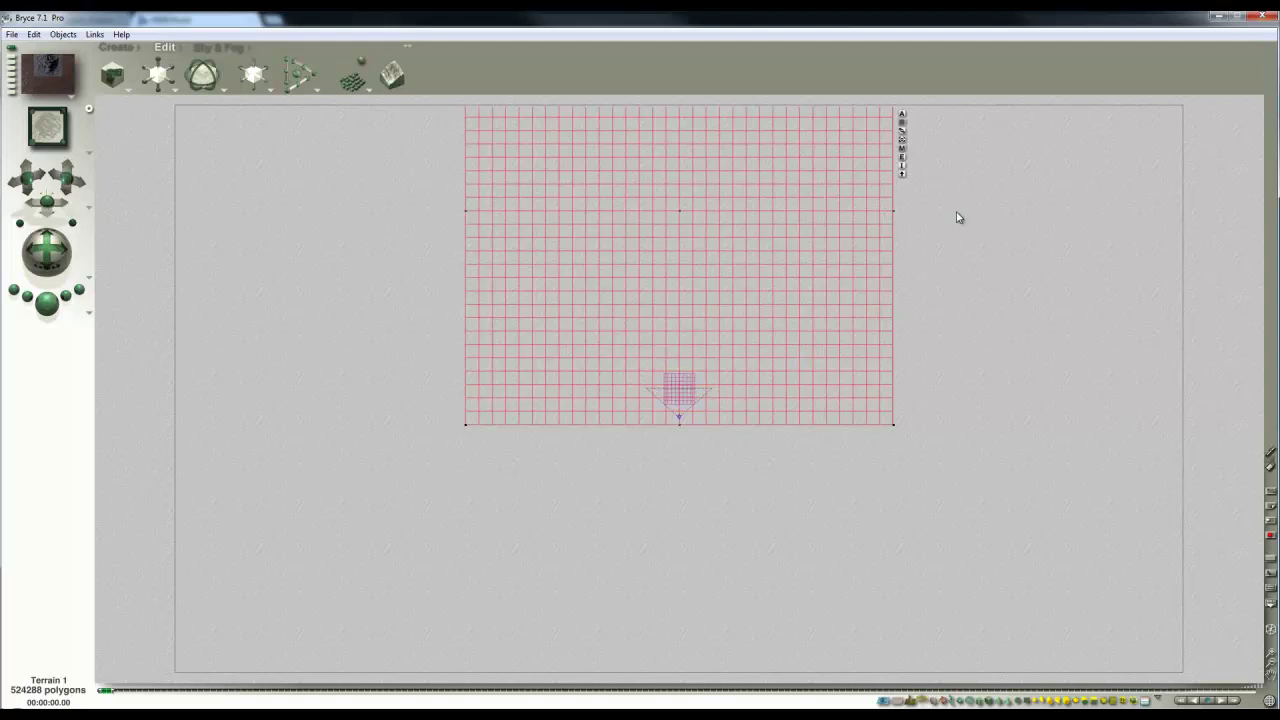
Step: Edit the terrain and generate a new elevation with the Rolling Hills fractal
click(902, 156)
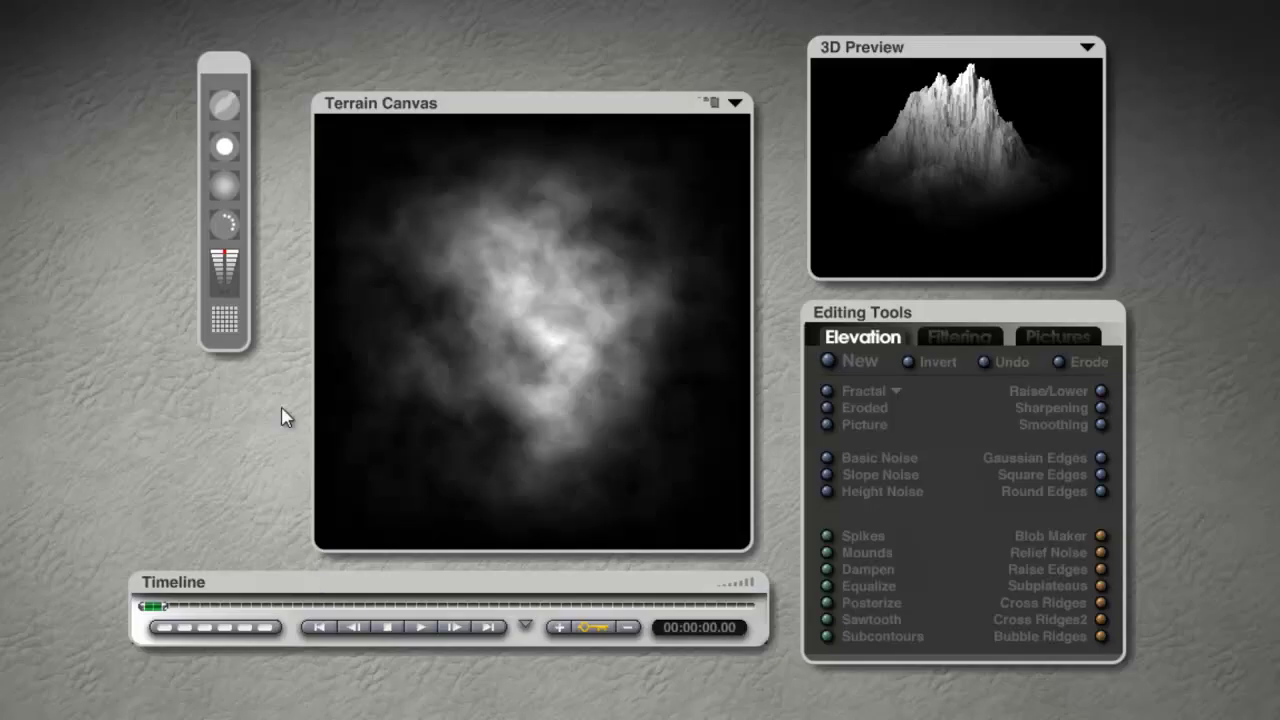
click(735, 103)
click(764, 177)
click(896, 392)
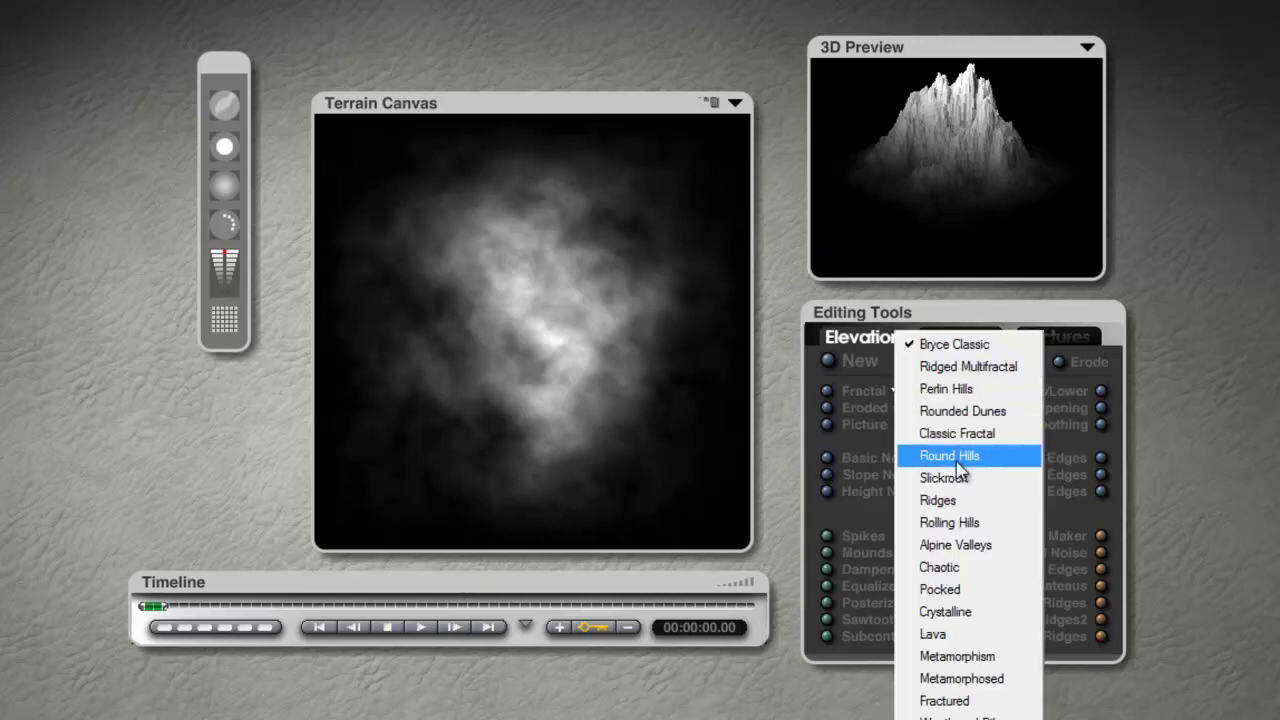
click(959, 522)
click(826, 391)
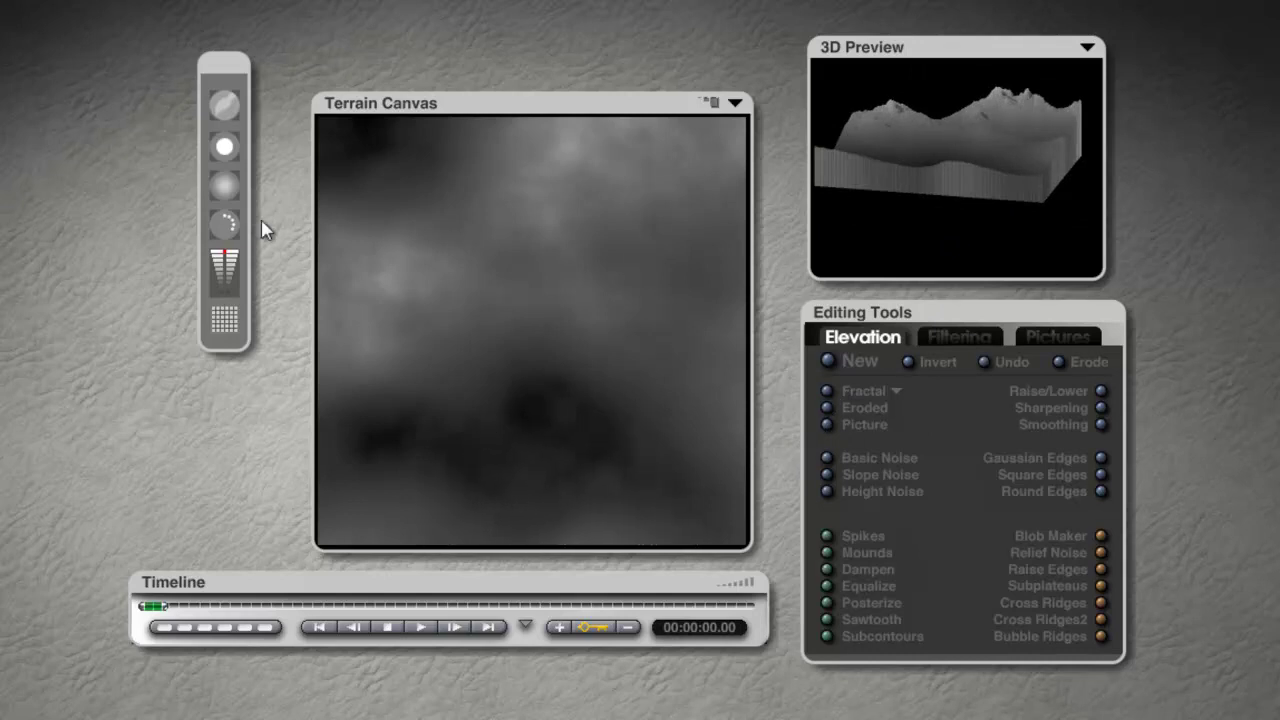
Step: Set the elevation brush to its lowest level, add Mounds, and paint the area nearest the camera down to low ground
click(220, 266)
mouse_move(543, 503)
mouse_down()
mouse_move(471, 516)
mouse_move(590, 522)
mouse_move(474, 532)
mouse_move(535, 529)
mouse_move(491, 534)
mouse_up()
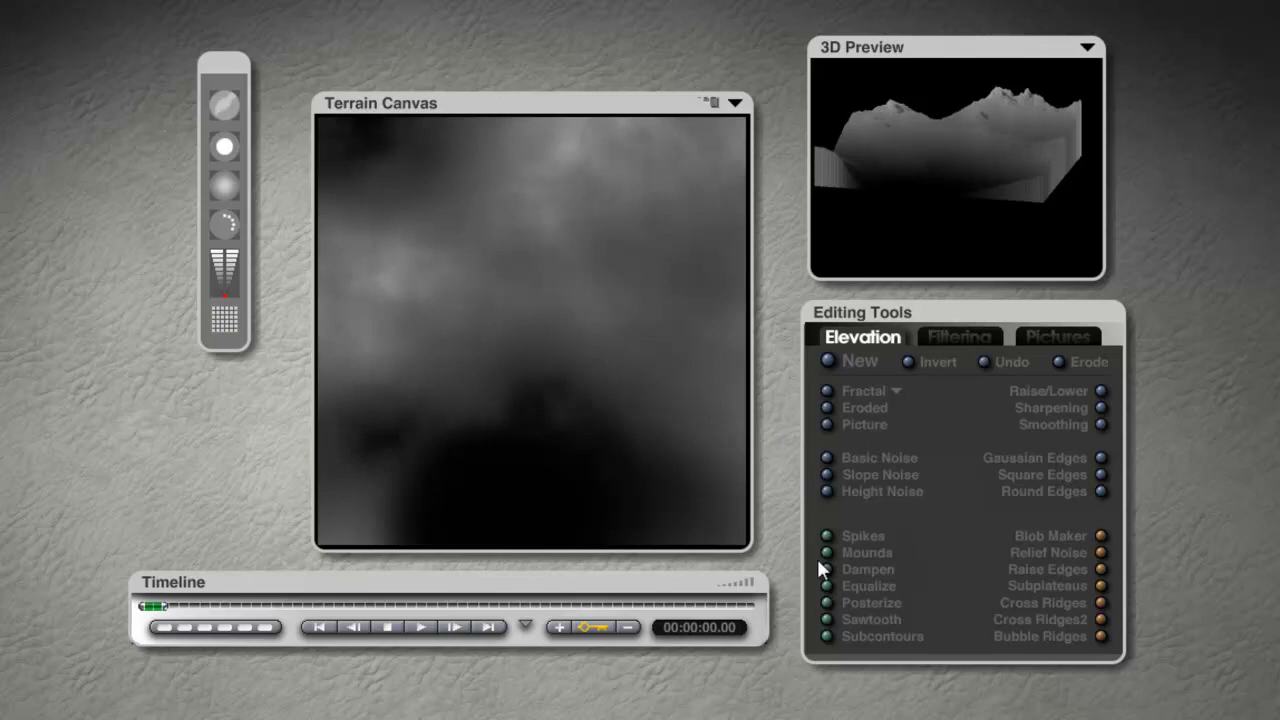
click(827, 552)
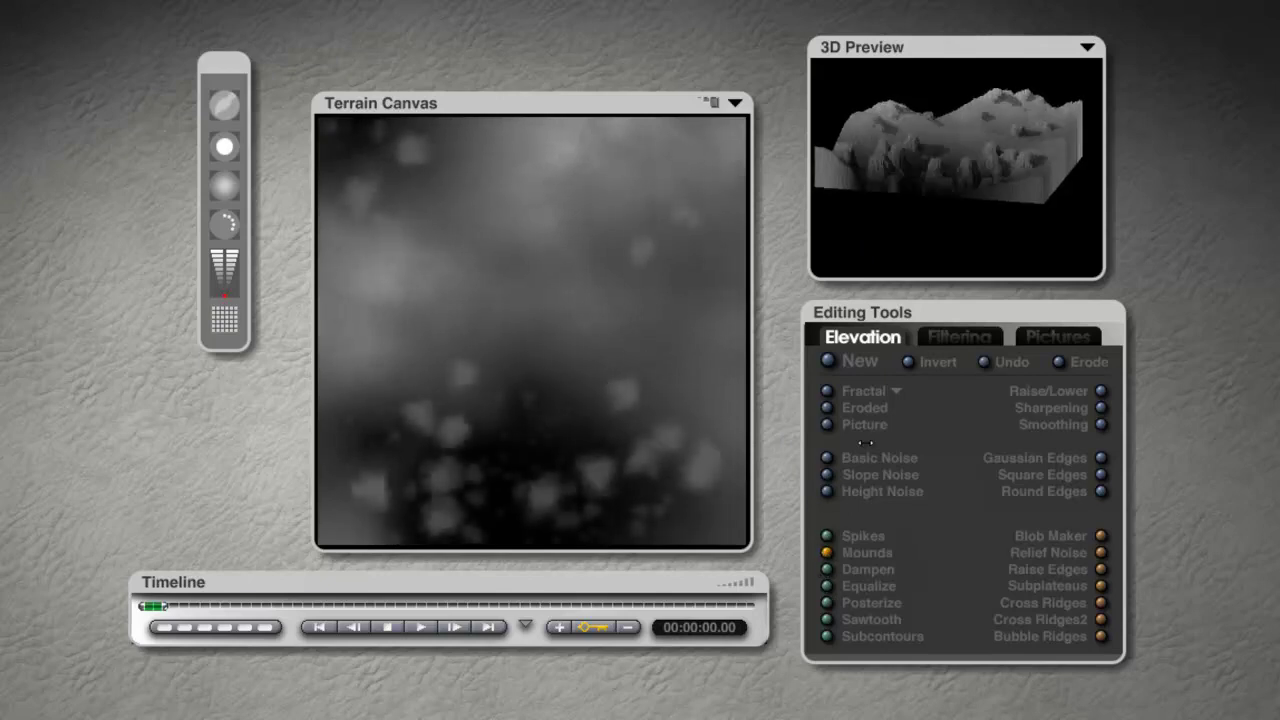
mouse_move(571, 514)
mouse_down()
mouse_move(494, 529)
mouse_move(622, 553)
mouse_move(530, 545)
mouse_up()
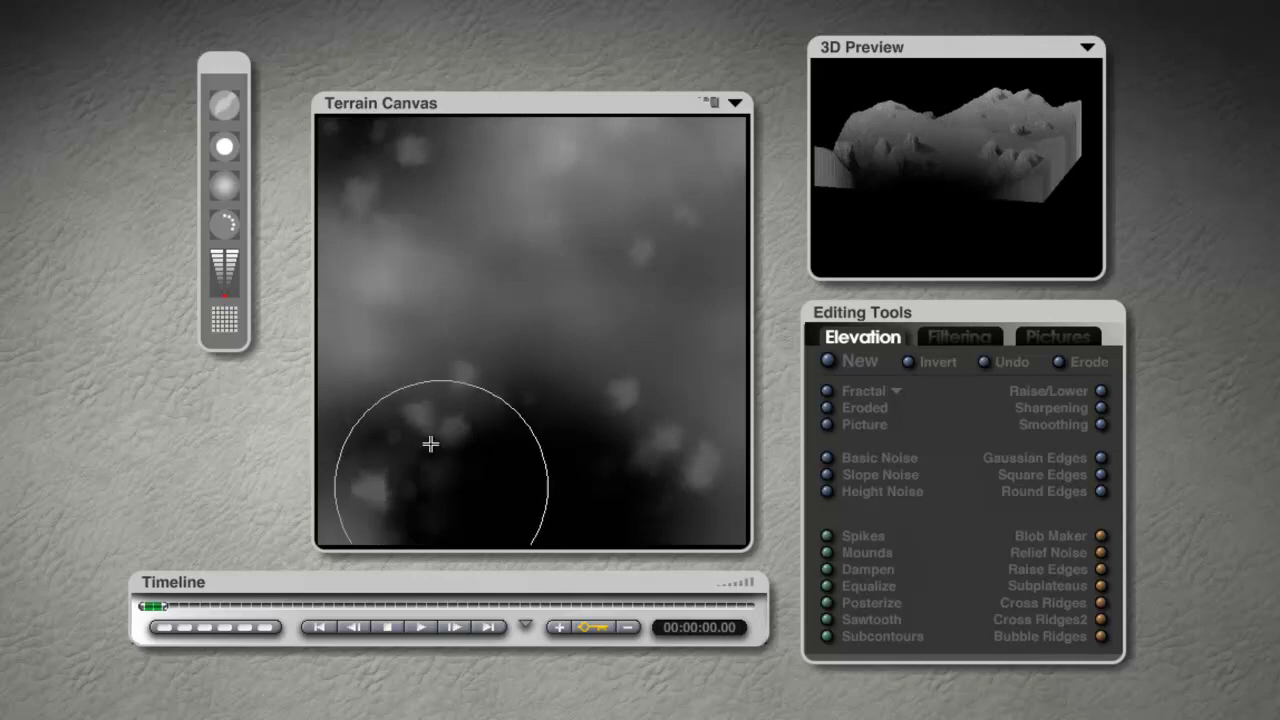
click(236, 214)
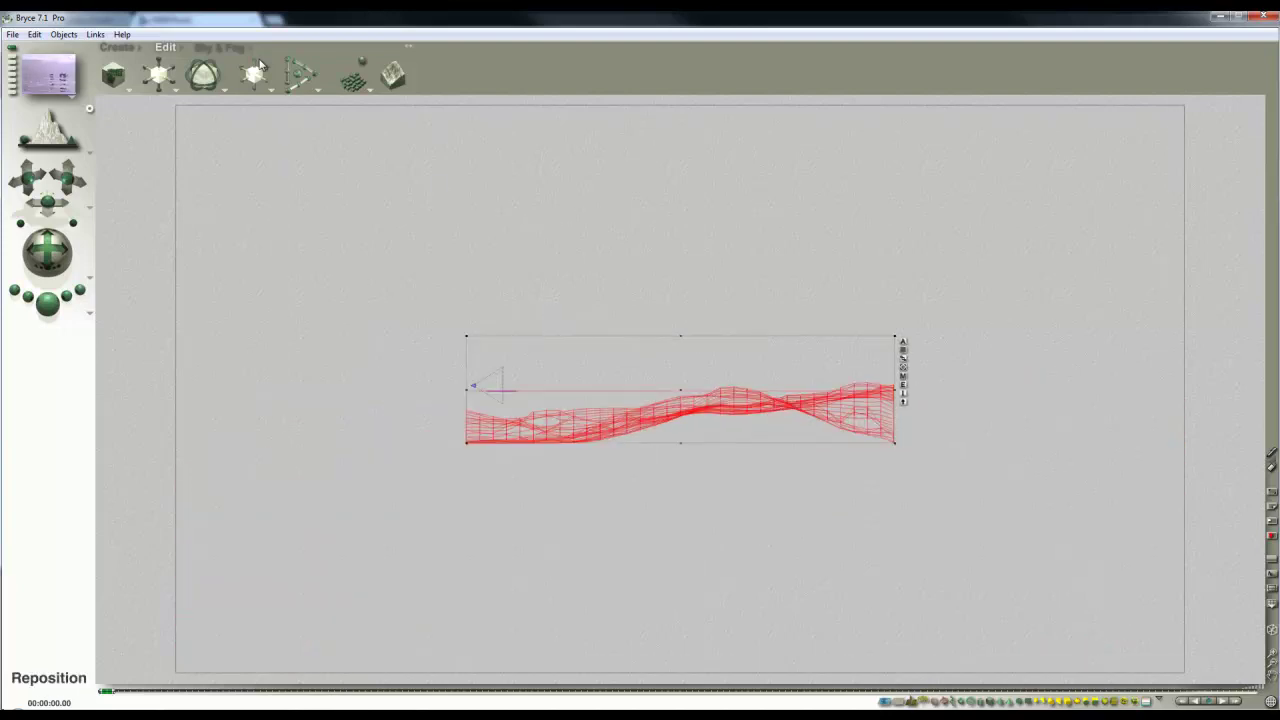
Step: Raise the terrain until its base meets the water plane, adjust its height, and test-render the shoreline
drag(256, 66, 256, 60)
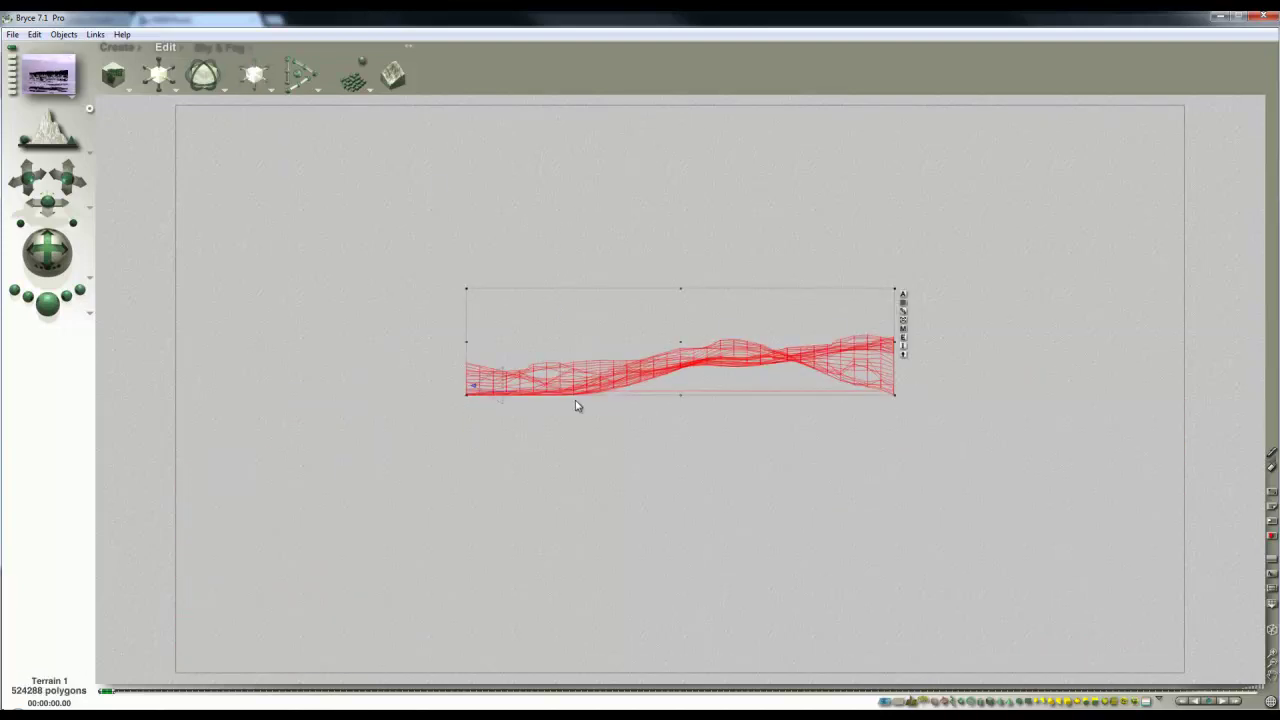
drag(158, 72, 396, 282)
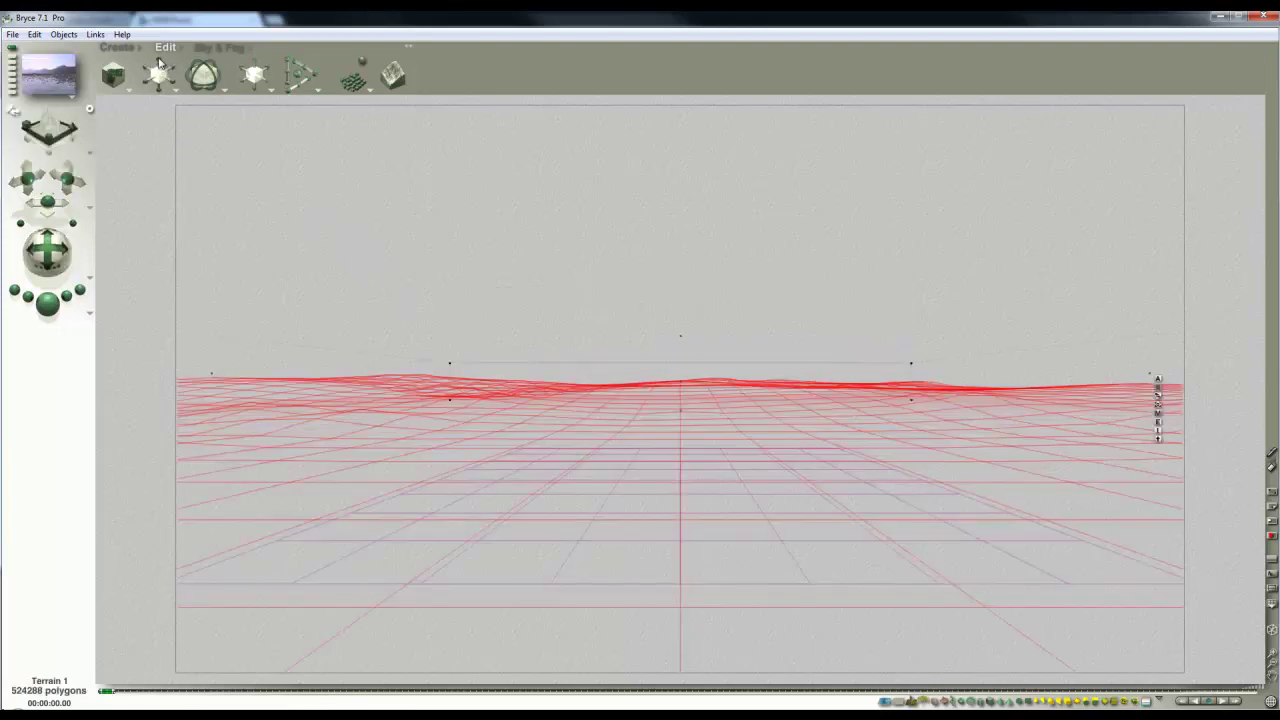
drag(158, 62, 60, 320)
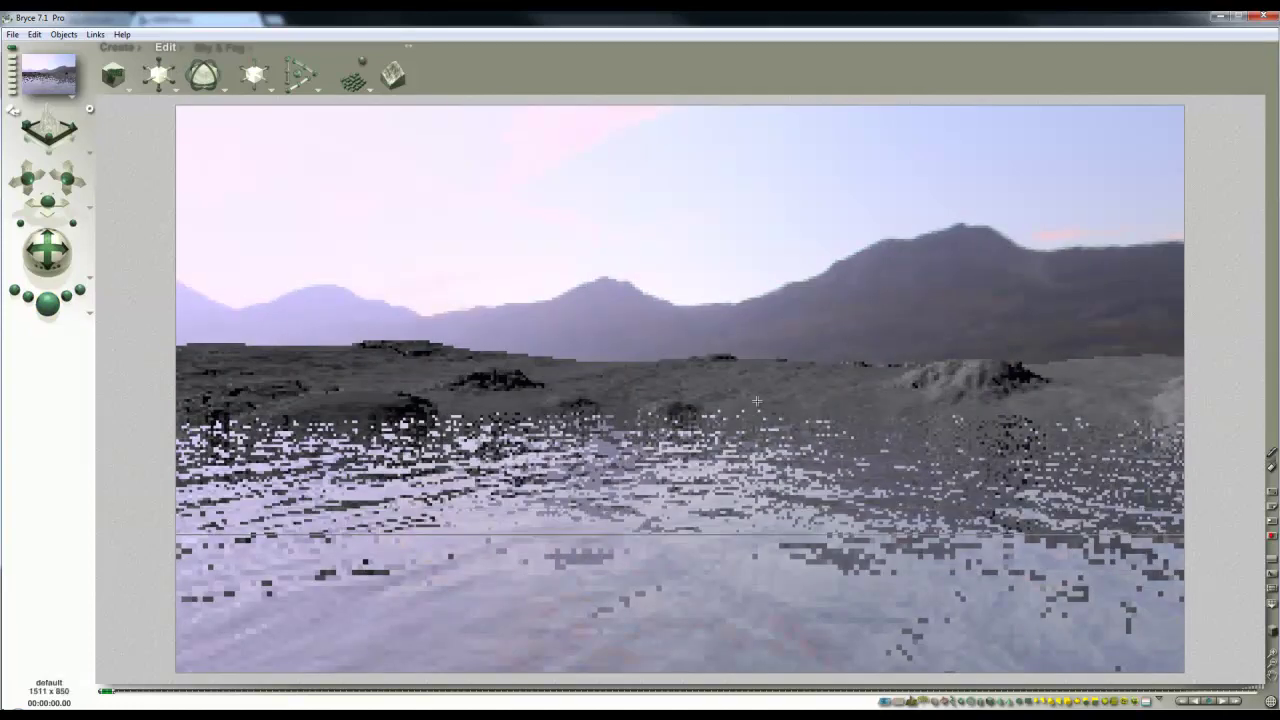
drag(442, 347, 575, 428)
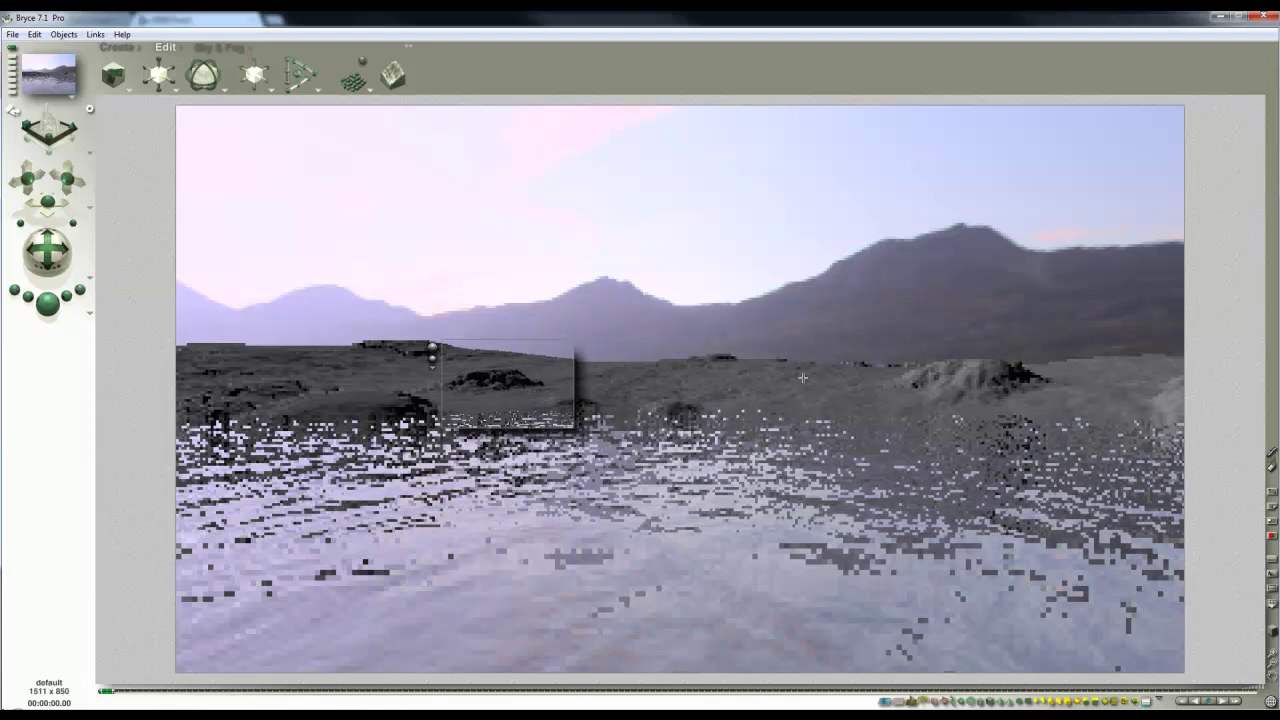
Step: Reshape the terrain with Eroded and Mounds, and paint a wider area nearest the camera down to low ground
key(3)
key(7)
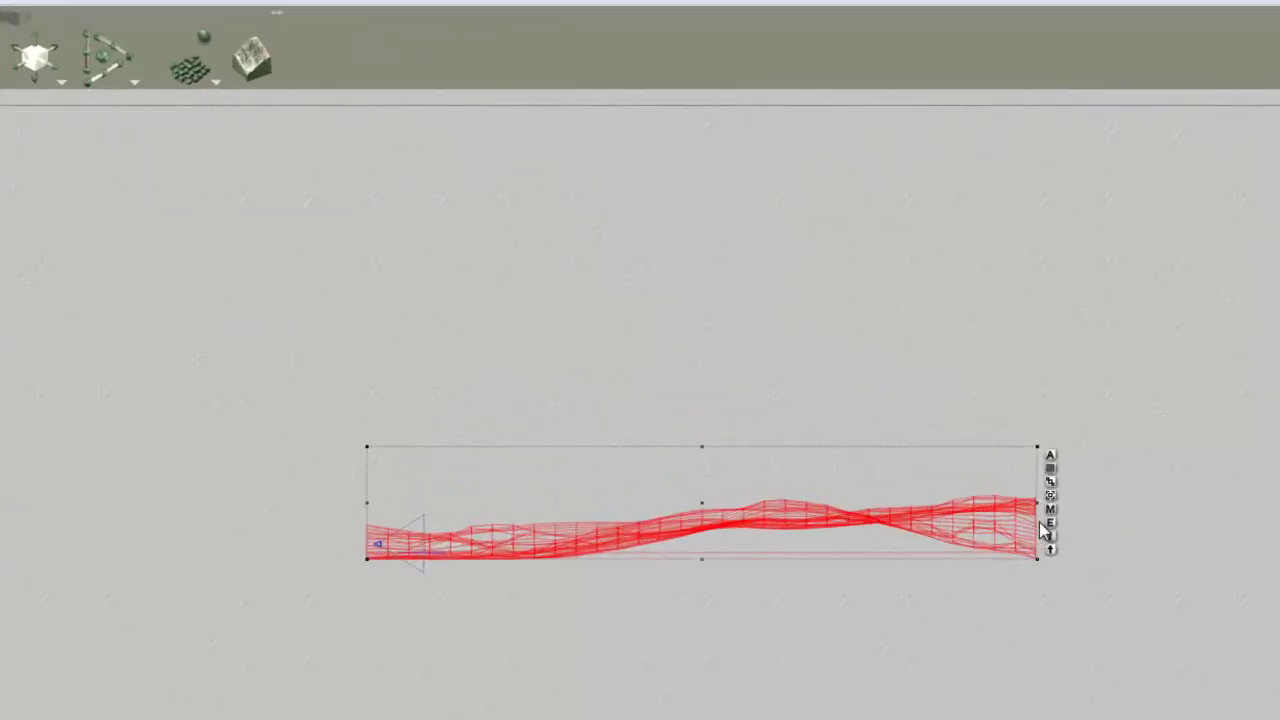
click(1121, 594)
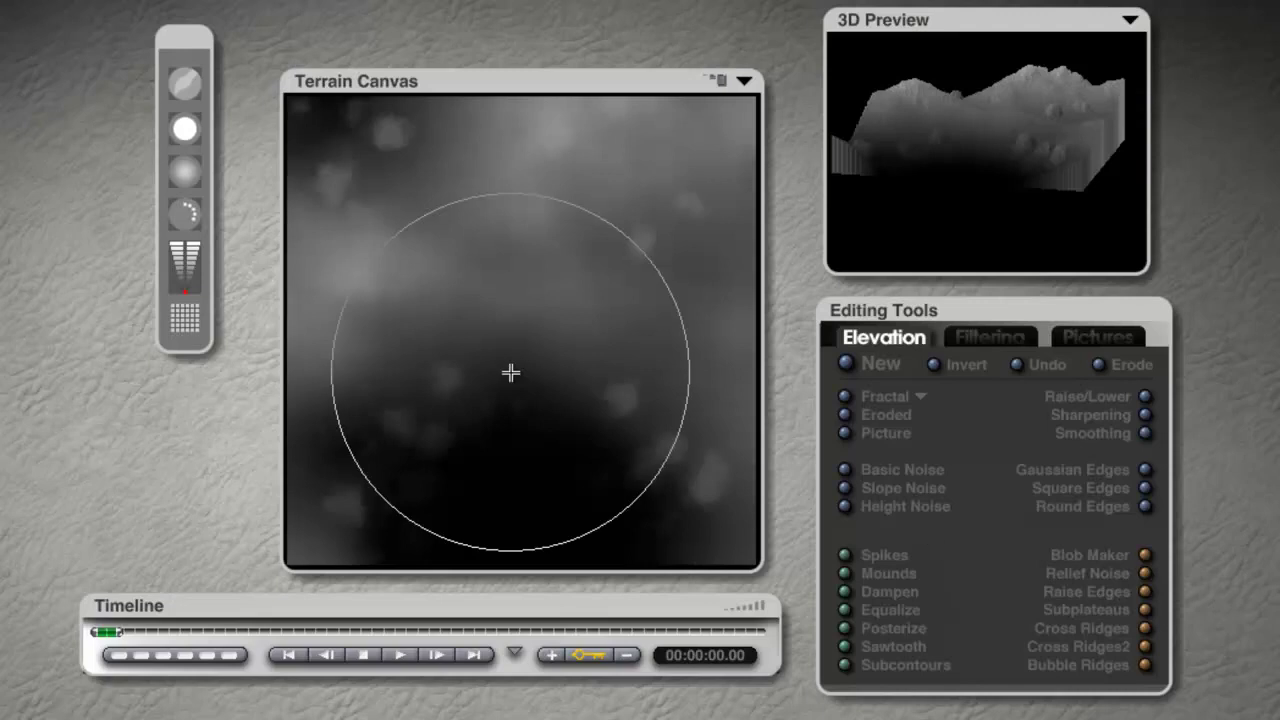
click(848, 413)
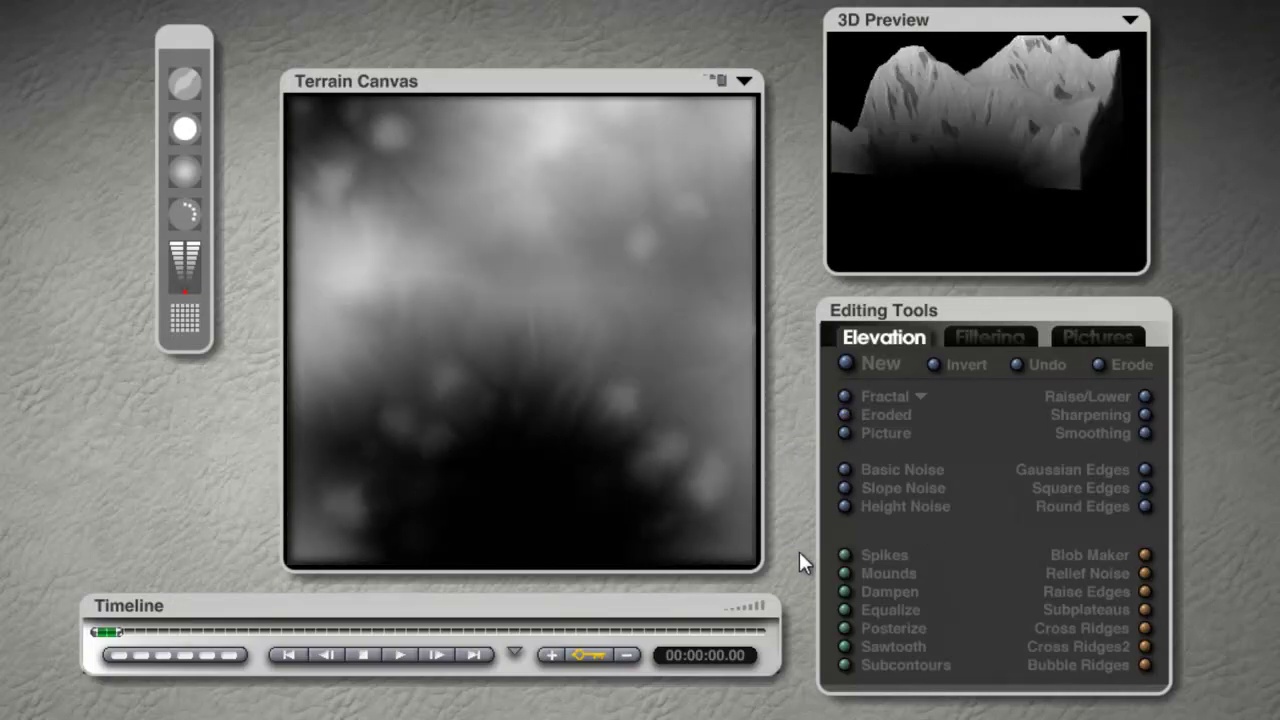
click(844, 574)
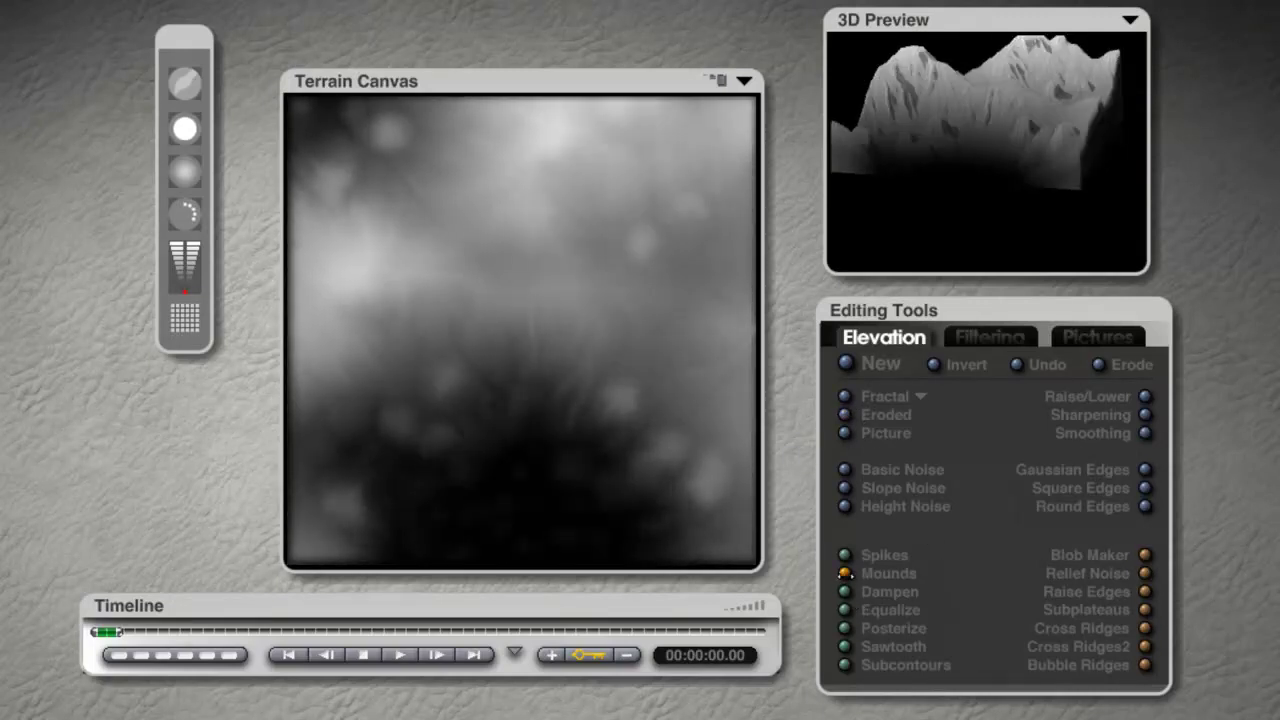
mouse_move(541, 511)
mouse_down()
mouse_move(431, 537)
mouse_move(540, 371)
mouse_move(631, 560)
mouse_move(978, 558)
mouse_up()
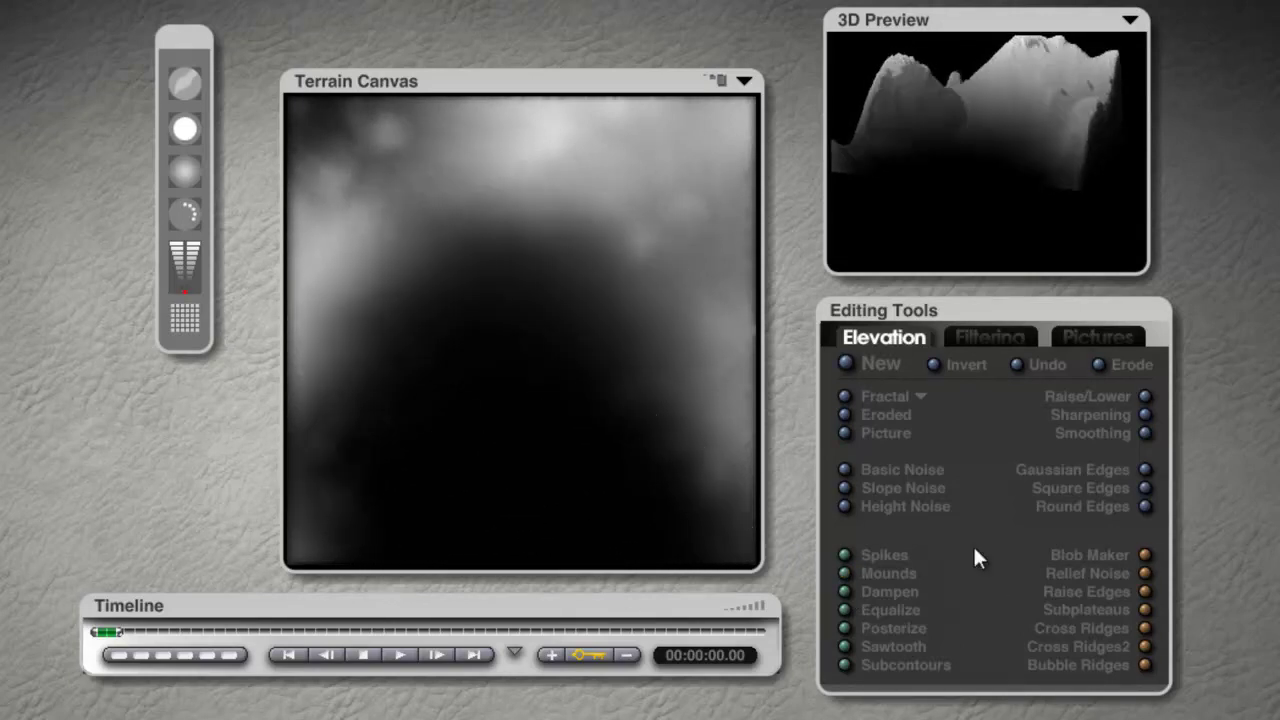
click(845, 573)
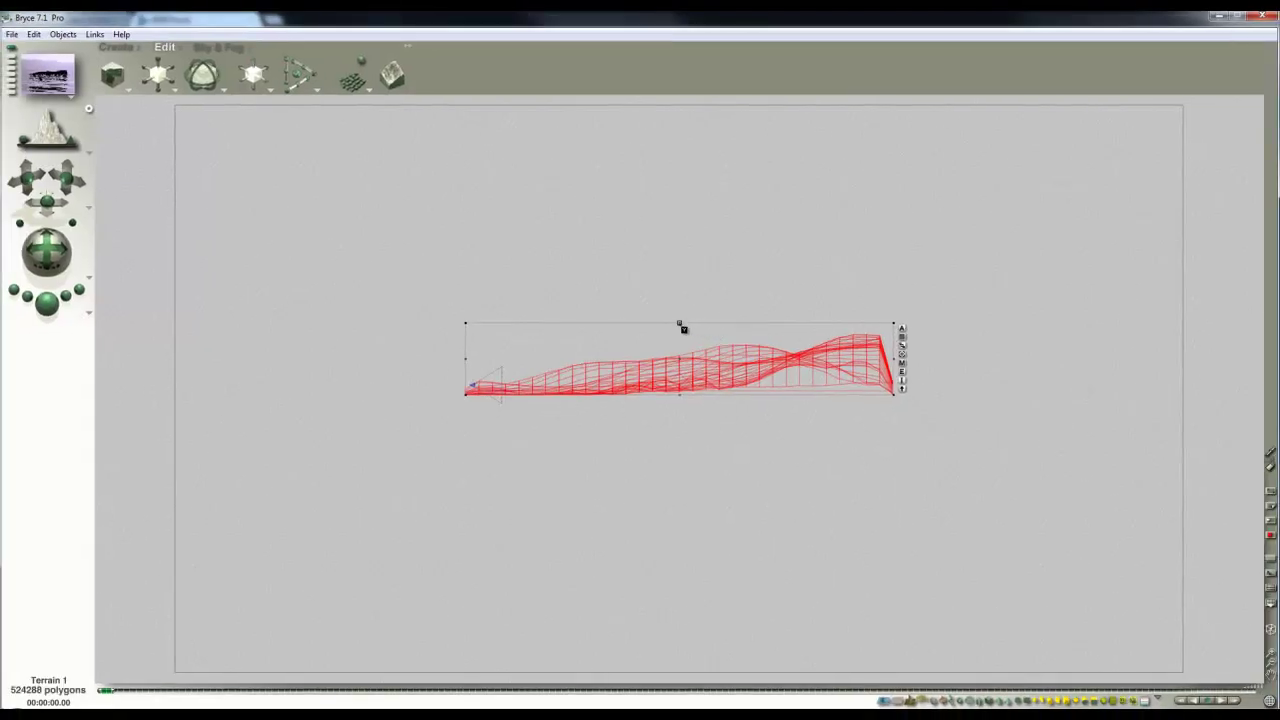
Step: Readjust the terrain's height in the camera view and render the scene
click(42, 306)
click(240, 163)
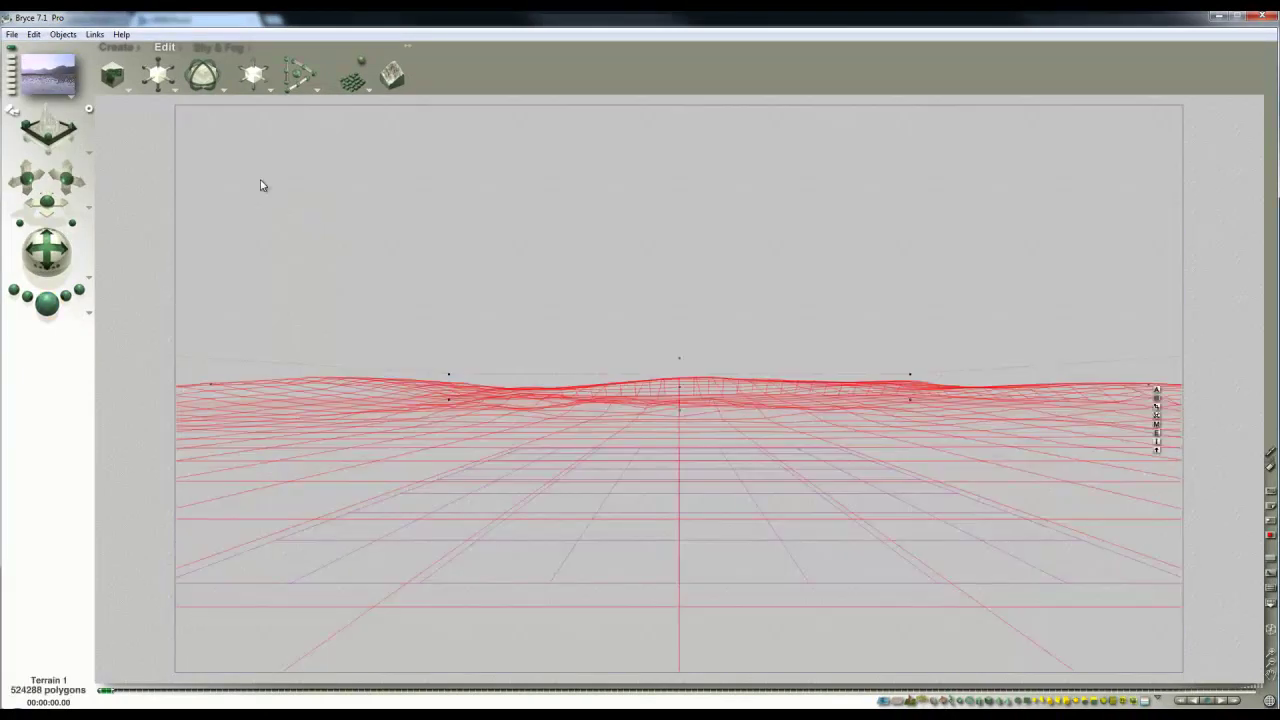
drag(158, 62, 101, 307)
click(46, 303)
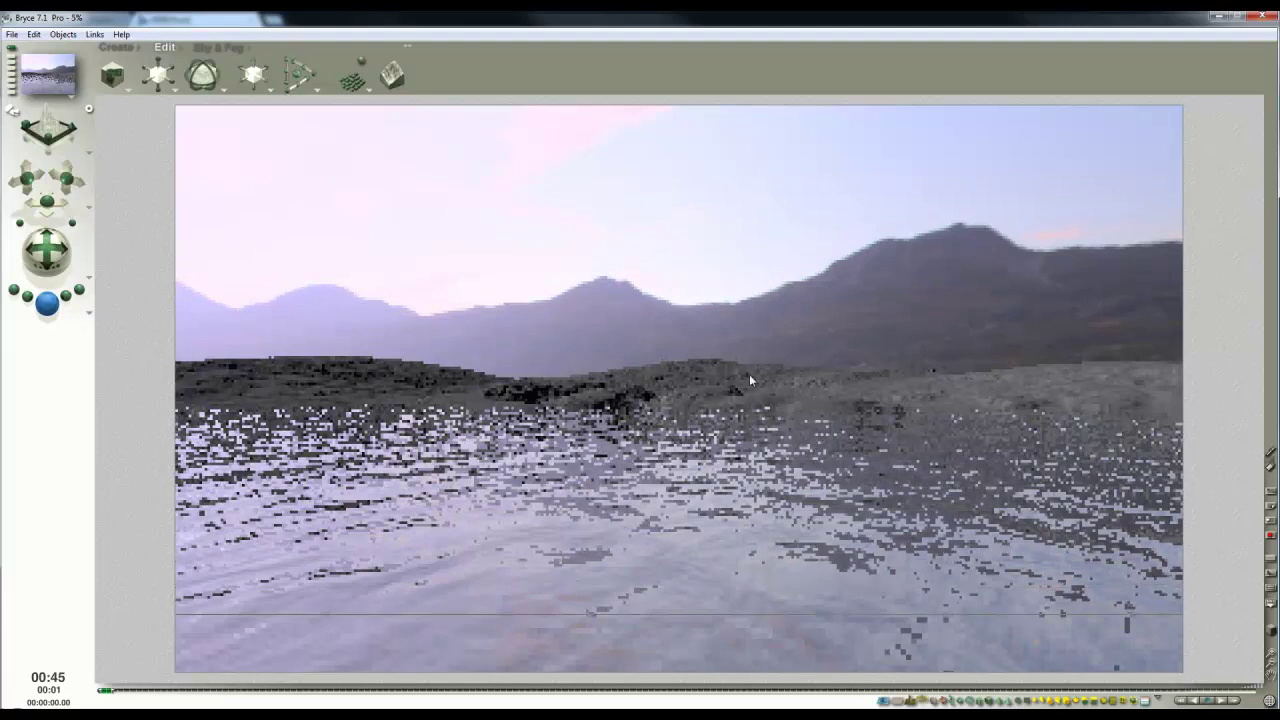
Step: Reopen the terrain for editing and regenerate its fractal several times to get a new landscape shape
click(955, 384)
click(1128, 500)
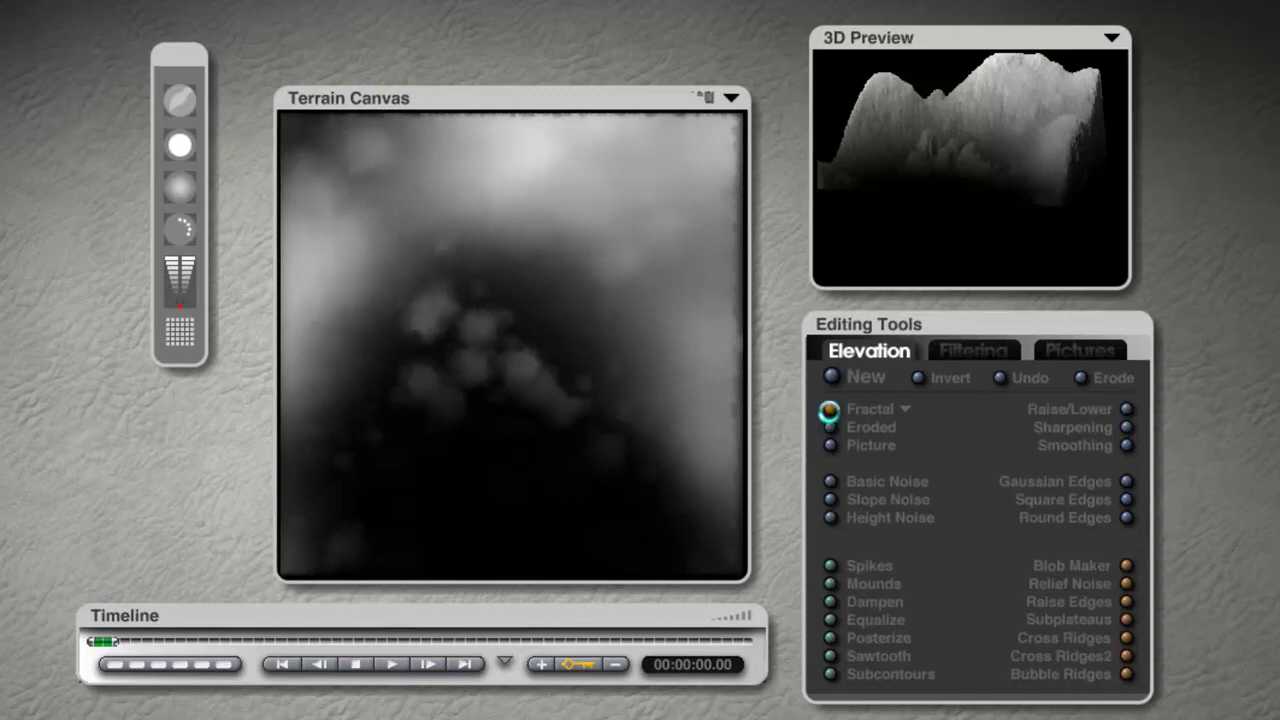
click(829, 409)
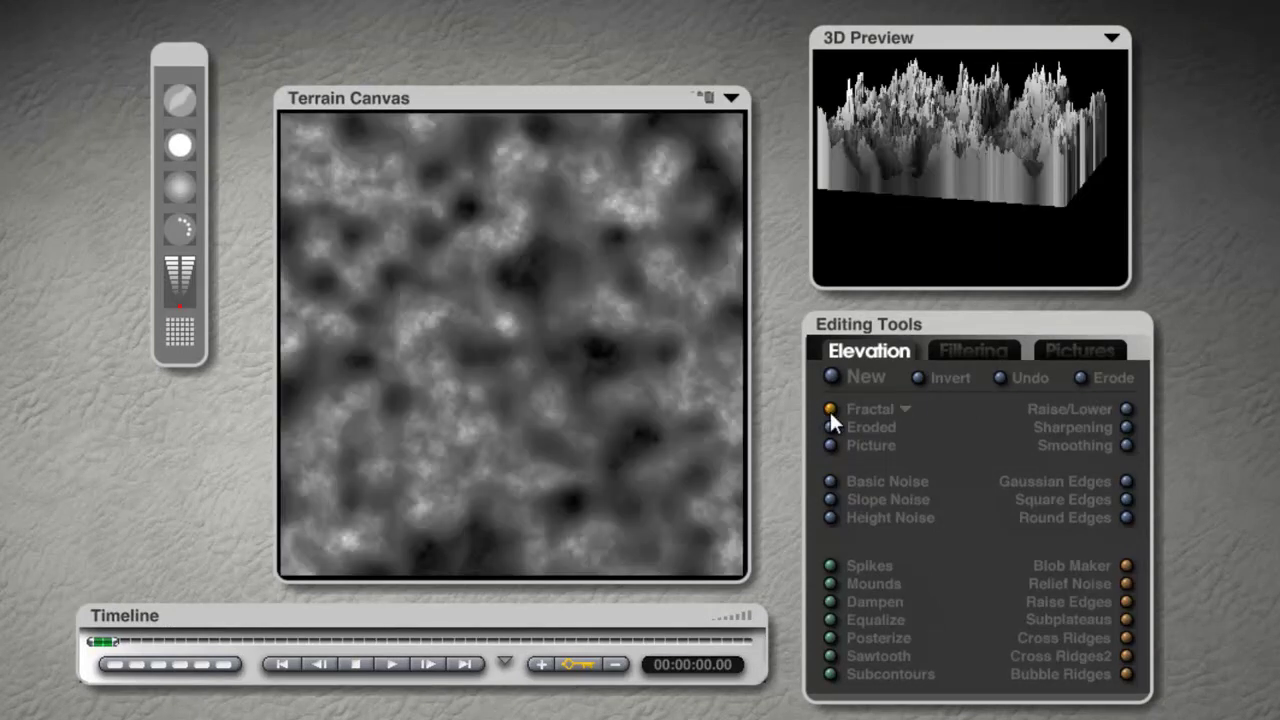
click(829, 409)
click(829, 409)
click(829, 409)
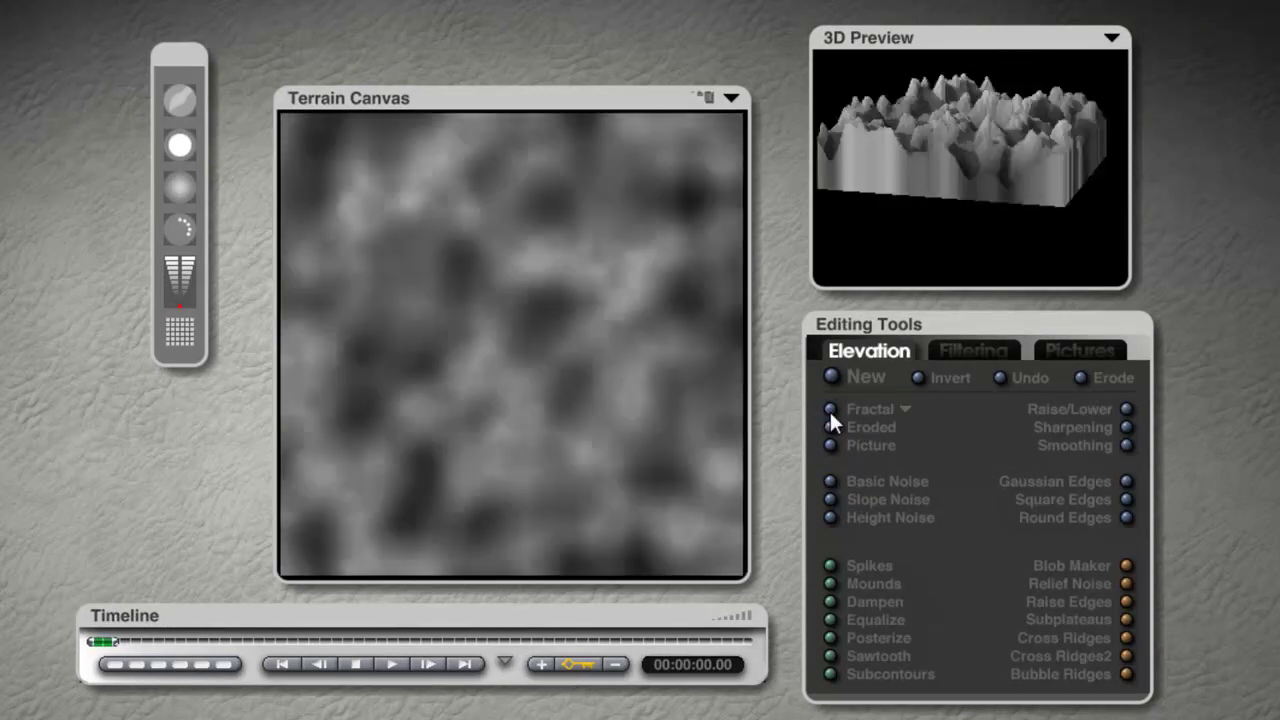
click(829, 409)
Step: Paint the terrain's near and central area down to low ground and add Mounds around the shoreline
mouse_move(531, 497)
mouse_down()
mouse_move(454, 531)
mouse_move(577, 474)
mouse_move(517, 600)
mouse_up()
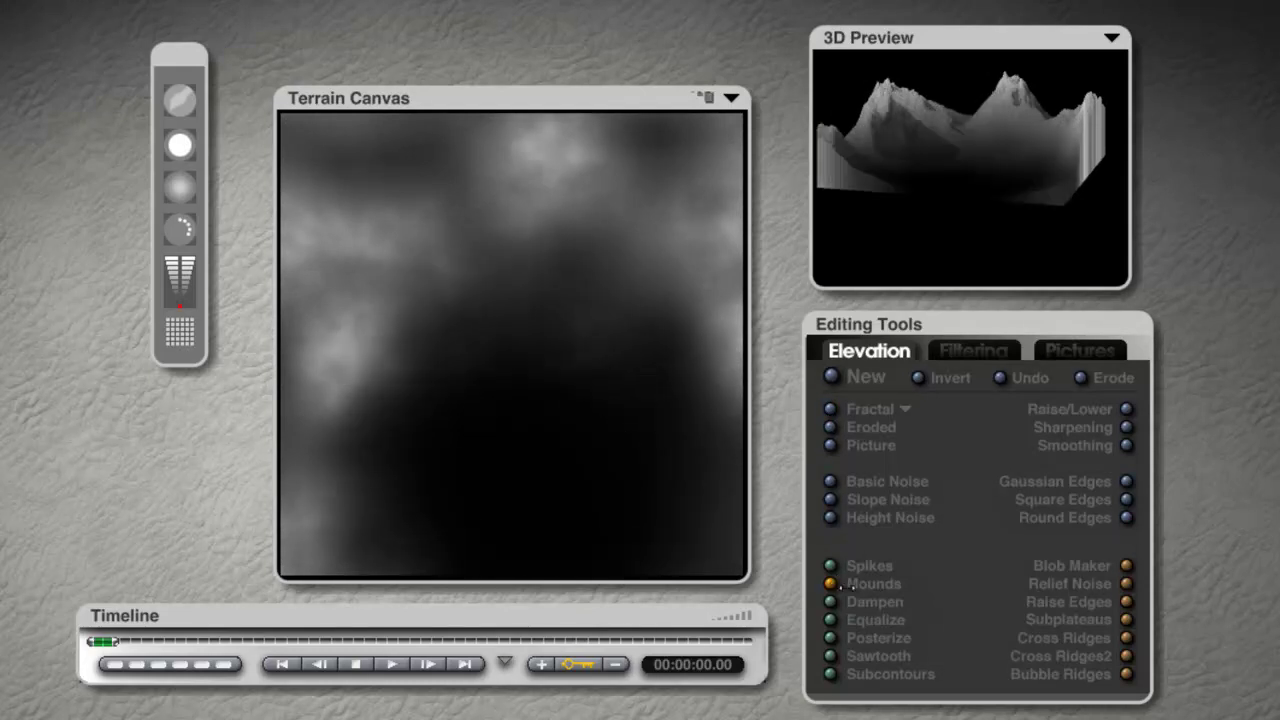
click(829, 583)
mouse_move(414, 524)
mouse_down()
mouse_move(488, 512)
mouse_move(568, 548)
mouse_move(465, 479)
mouse_move(505, 568)
mouse_up()
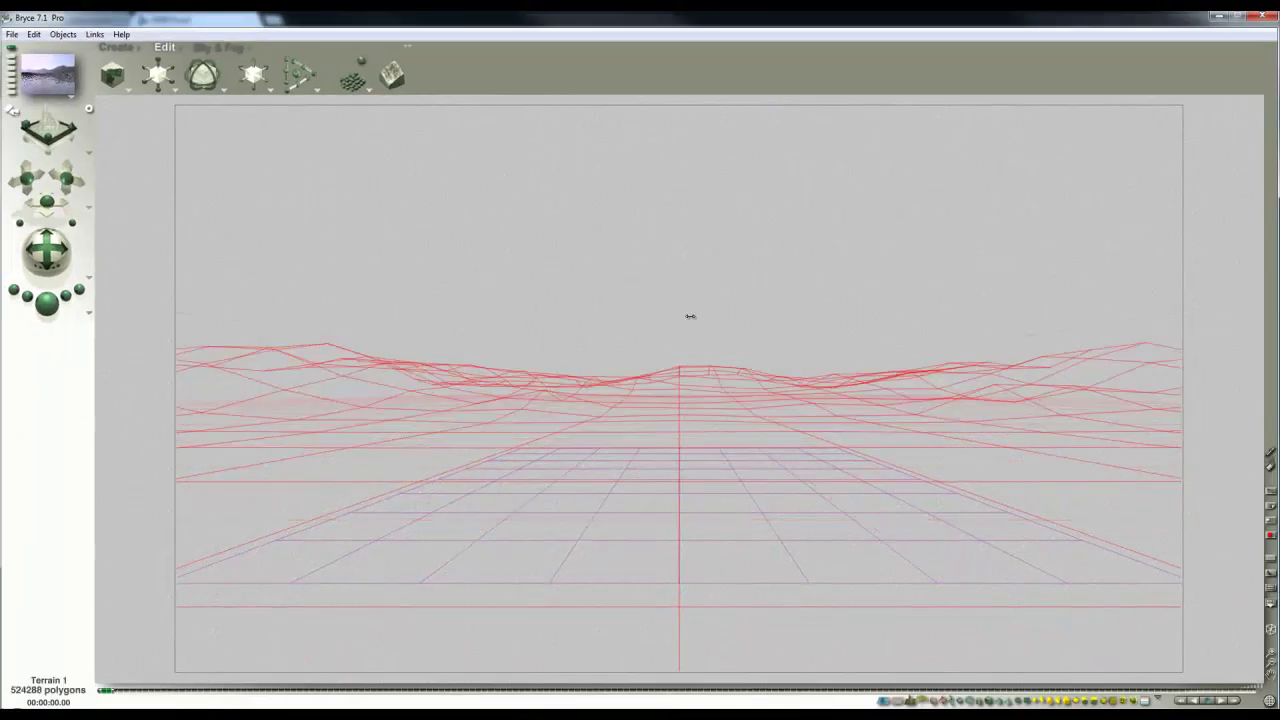
Step: Test-render the scene, and switch the sky to custom colours with its second and third colours set to black
key(ctrl+r)
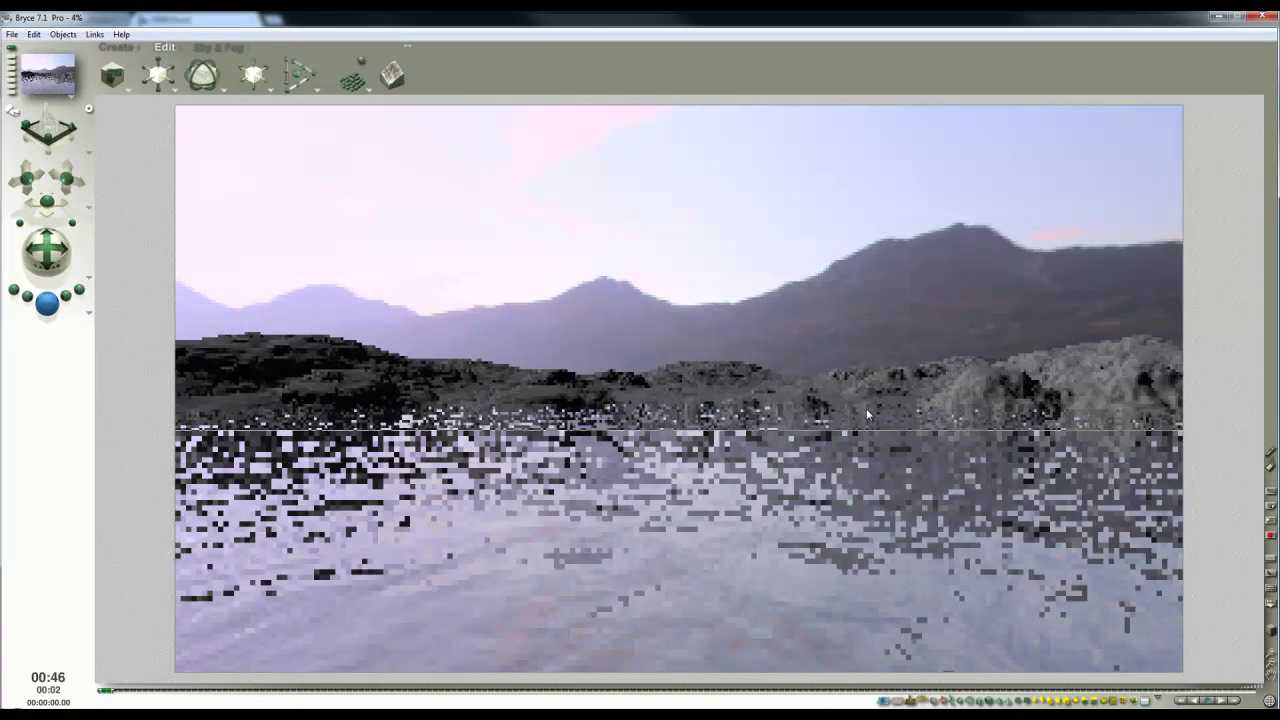
click(669, 411)
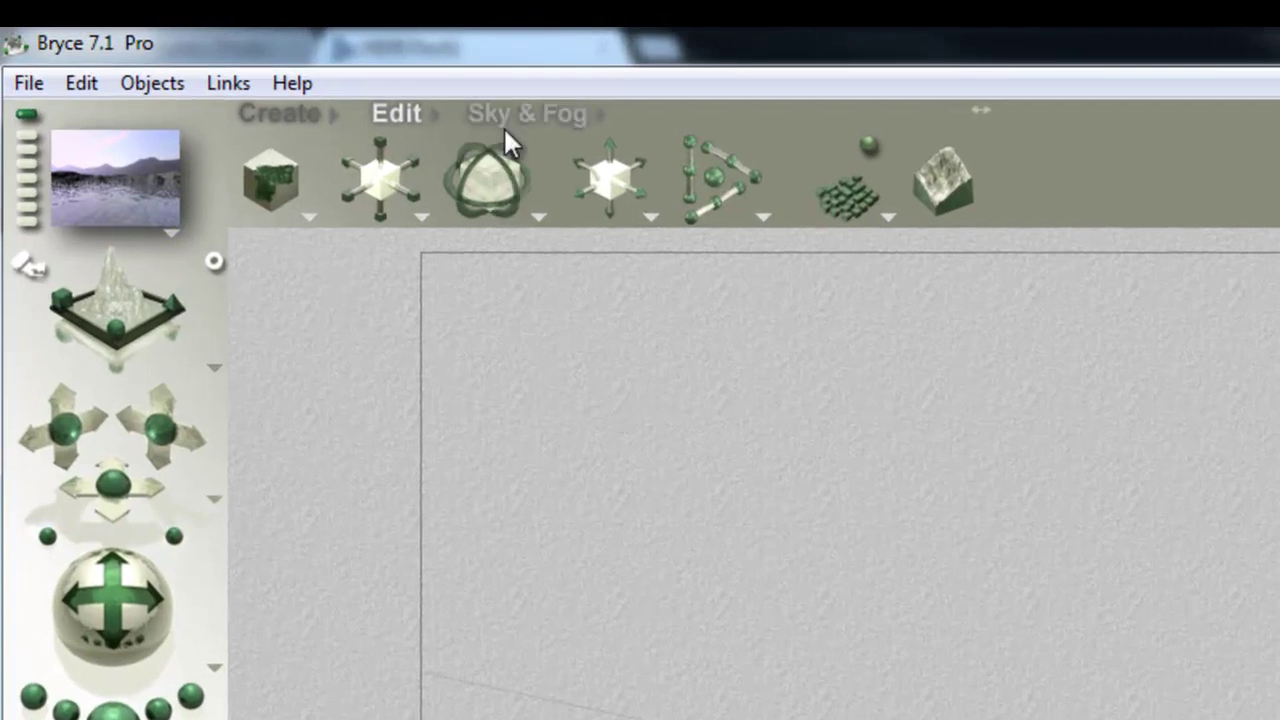
click(300, 66)
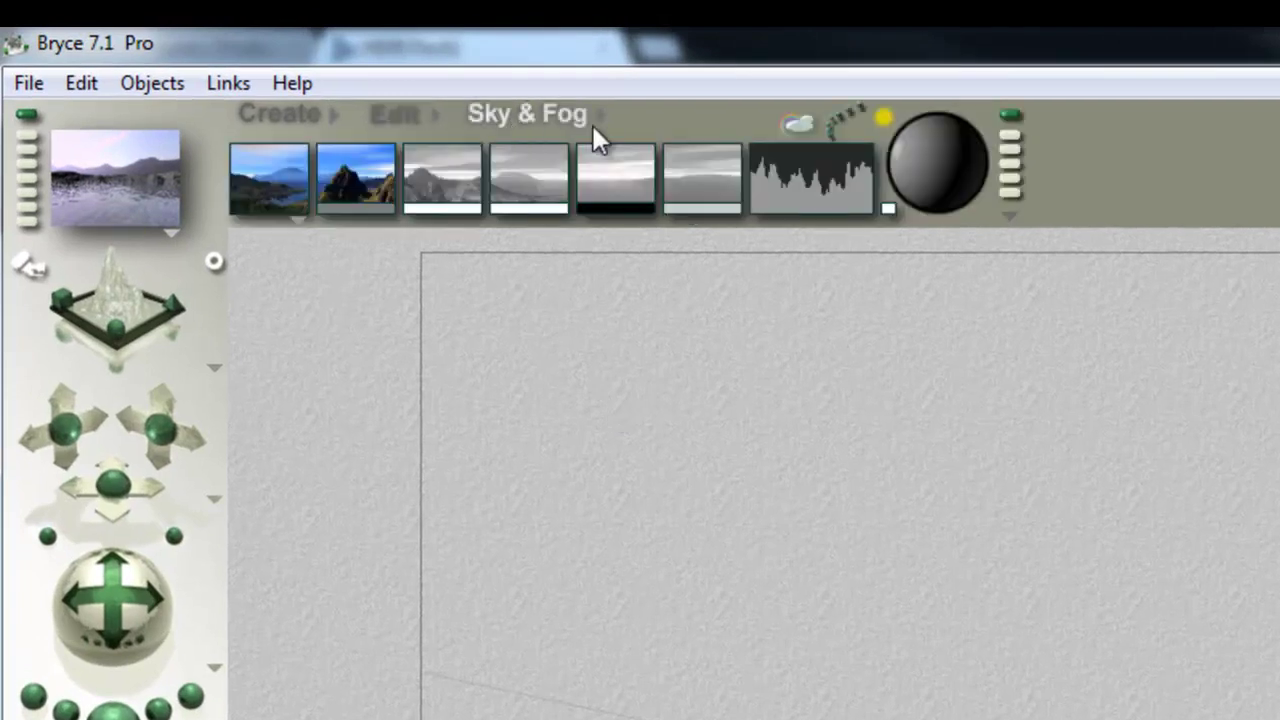
click(296, 222)
click(350, 335)
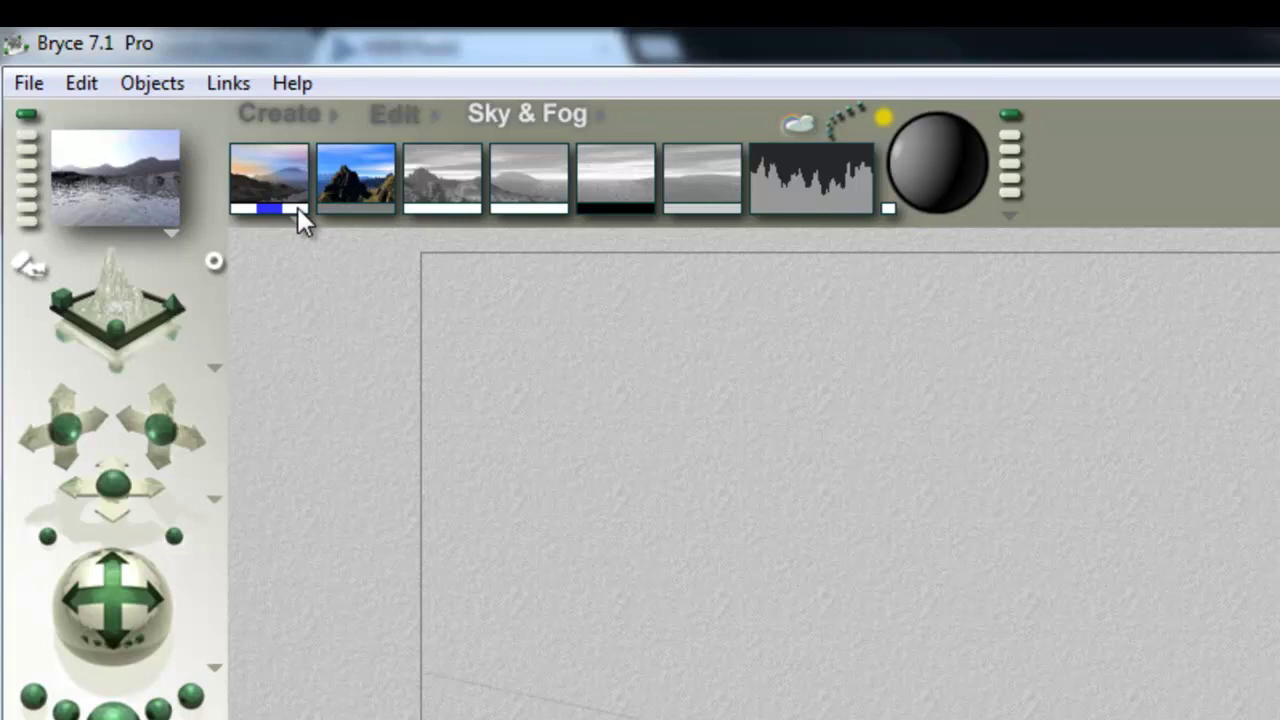
drag(270, 208, 614, 209)
drag(295, 208, 272, 216)
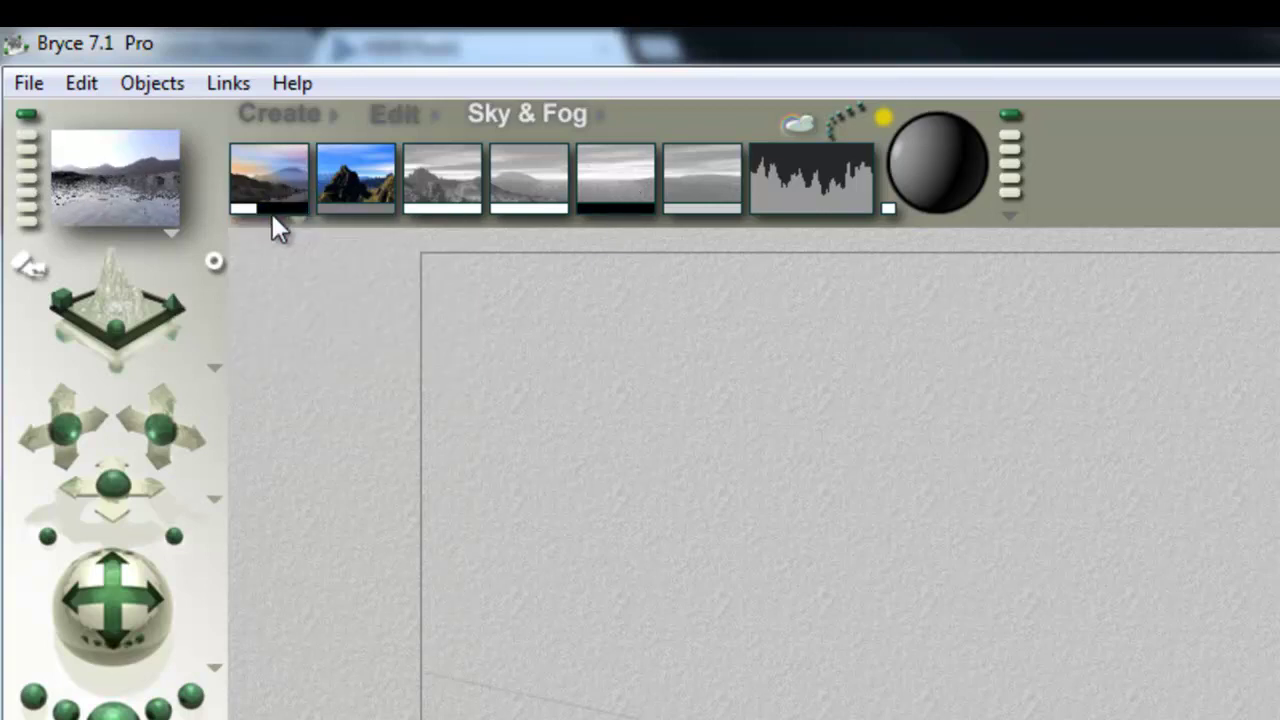
Step: Change the HDRI backdrop's blending mode in the Sky Lab to Add to sky
click(790, 121)
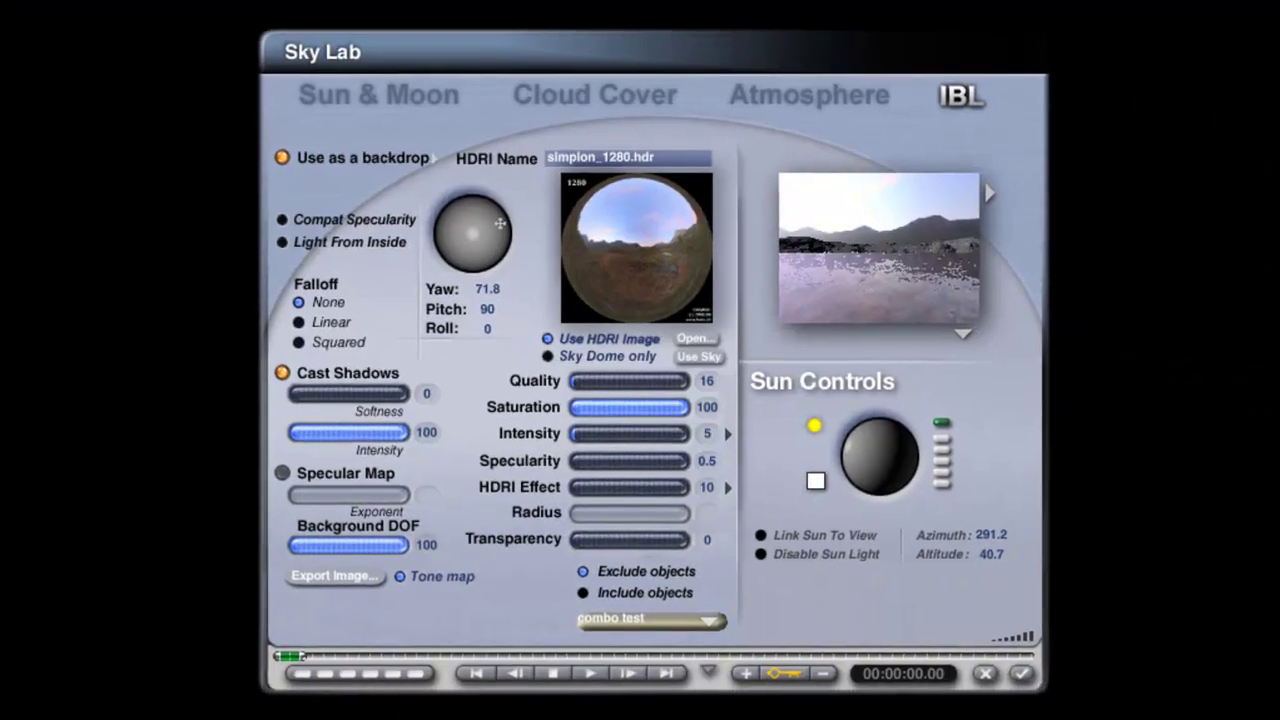
click(435, 156)
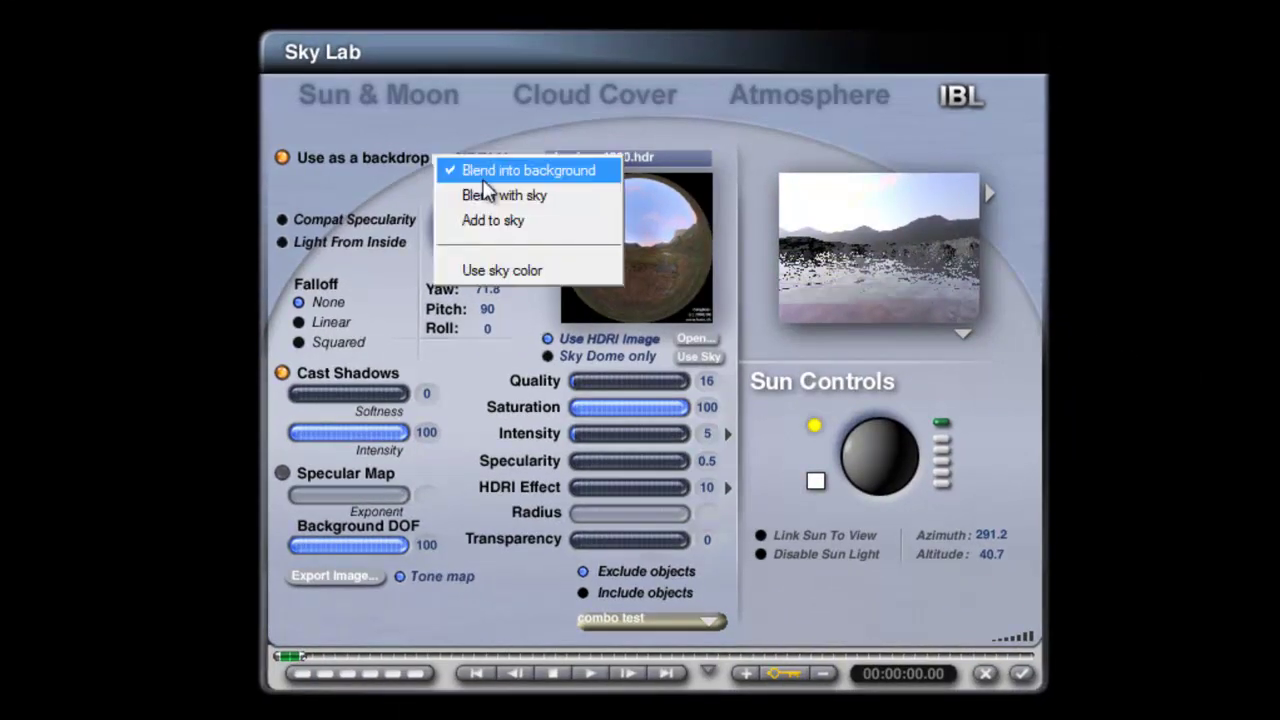
click(502, 221)
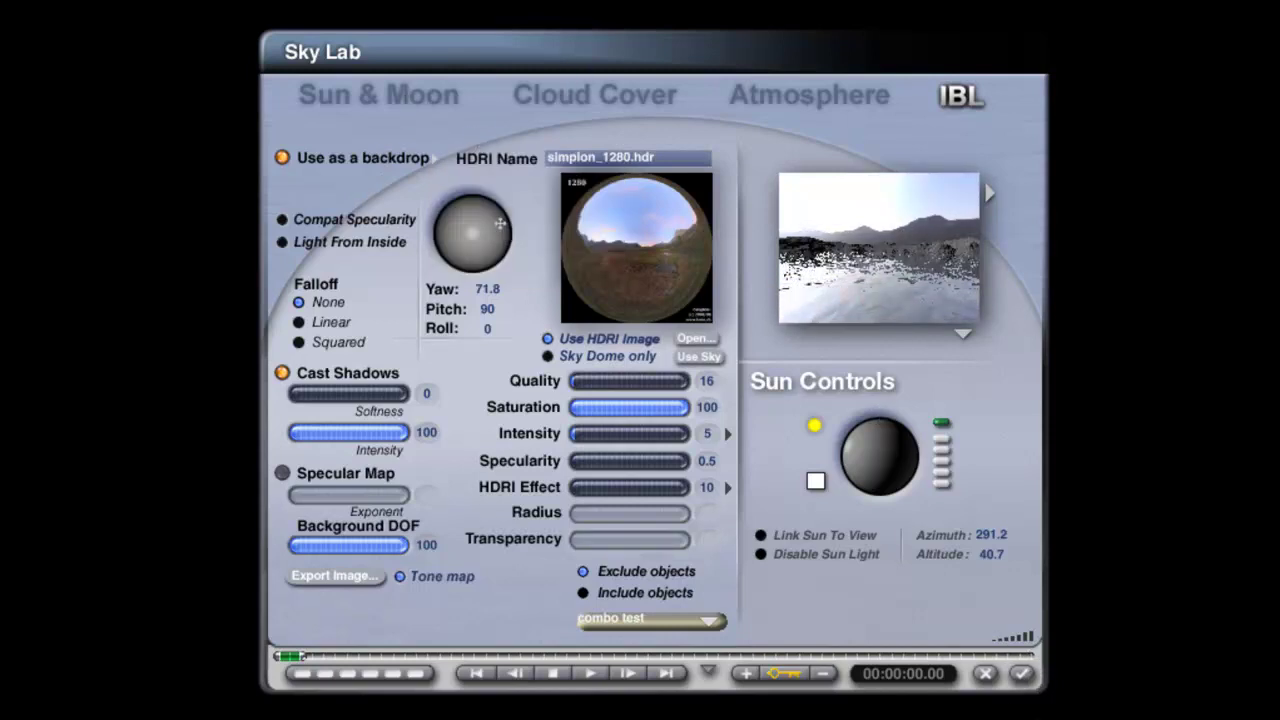
click(1022, 673)
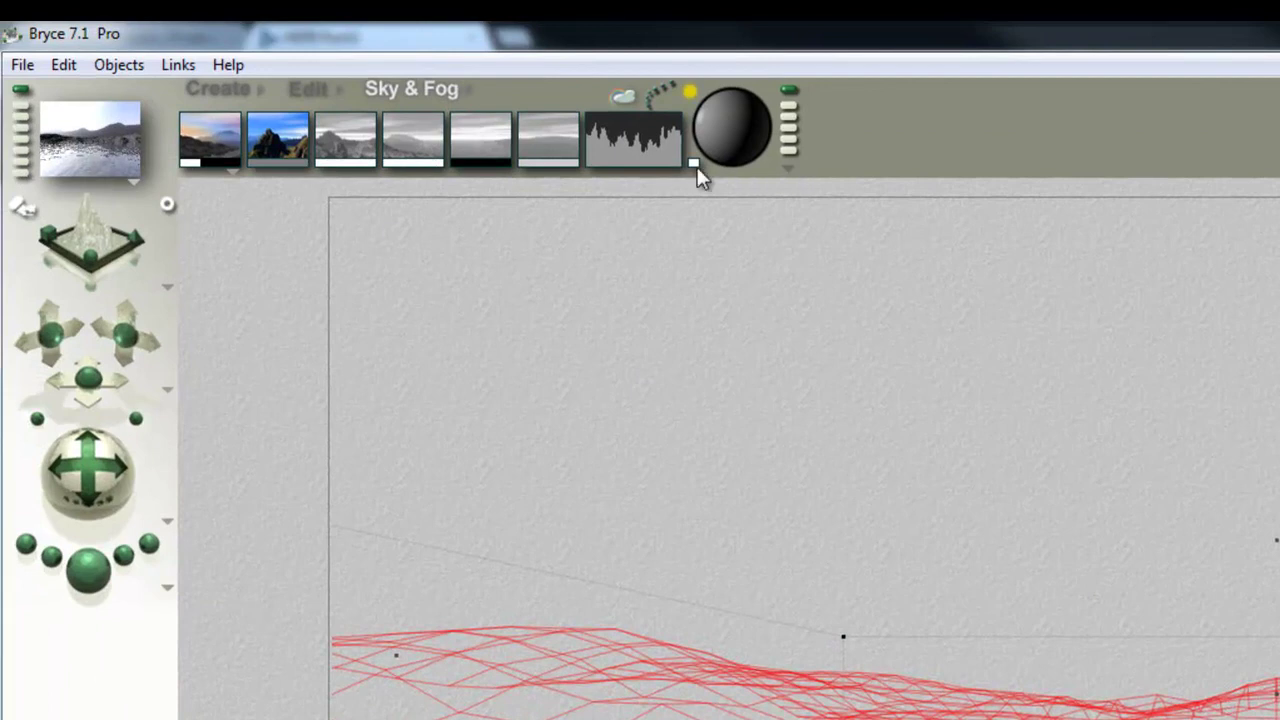
Step: Set the sun colour to orange and give the first custom sky colour a matching orange
drag(694, 163, 830, 192)
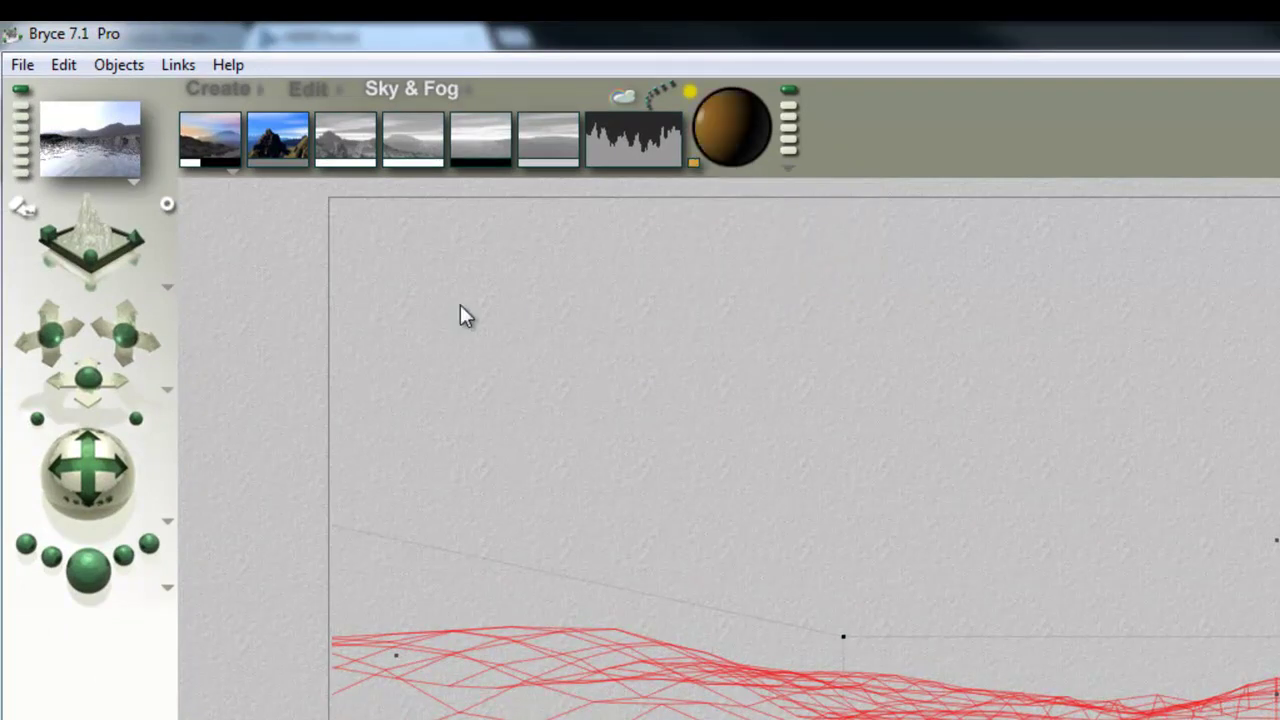
click(190, 161)
drag(617, 167, 693, 158)
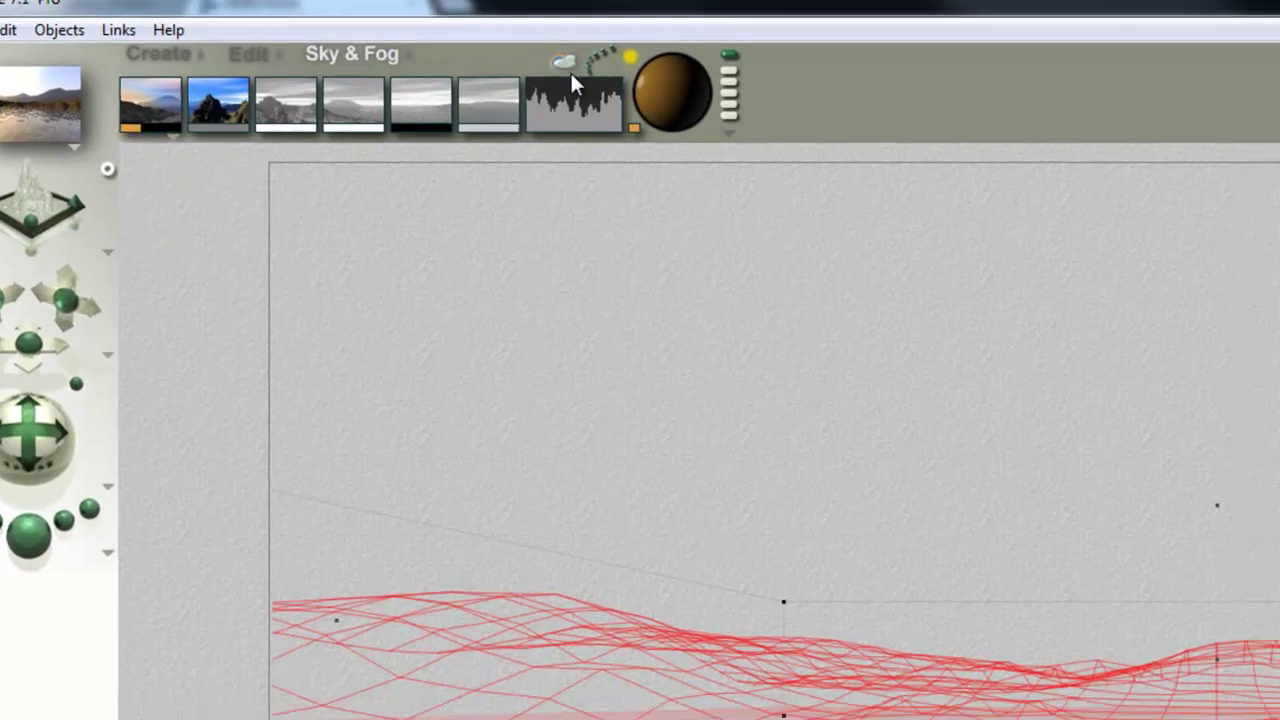
Step: Set the sun's Glow Intensity to 70 in the Sky Lab
click(623, 98)
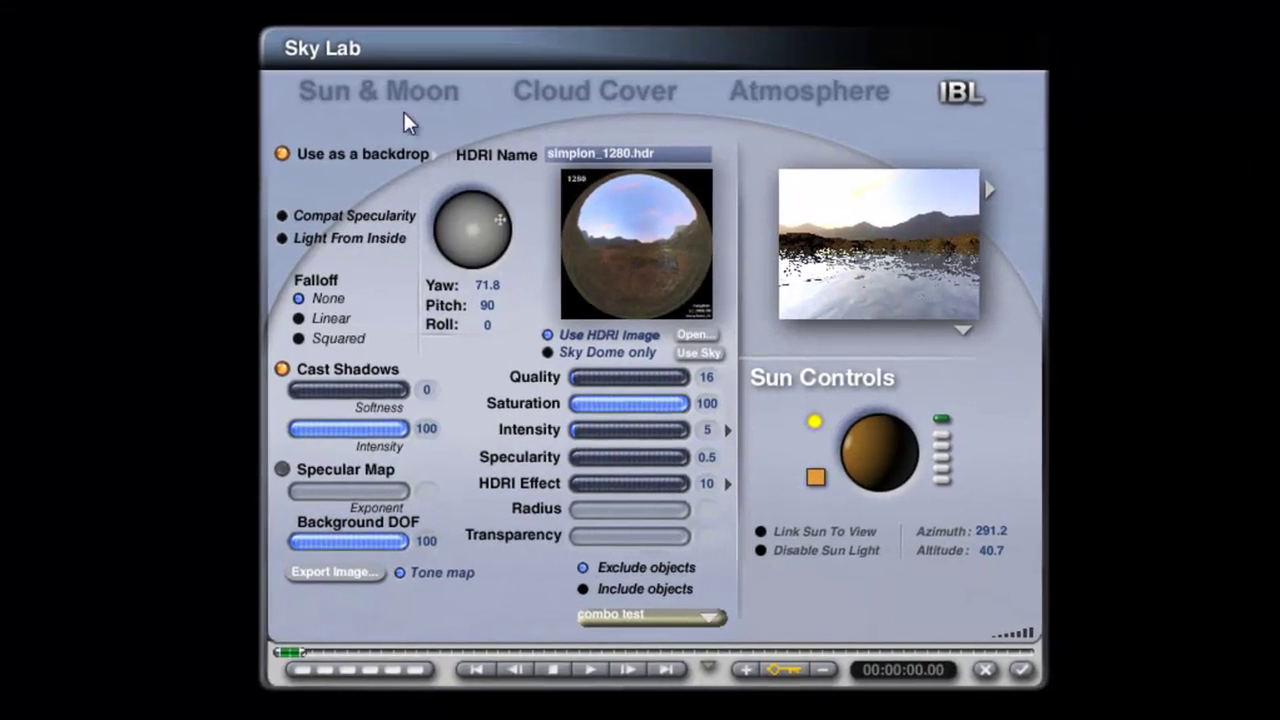
click(393, 90)
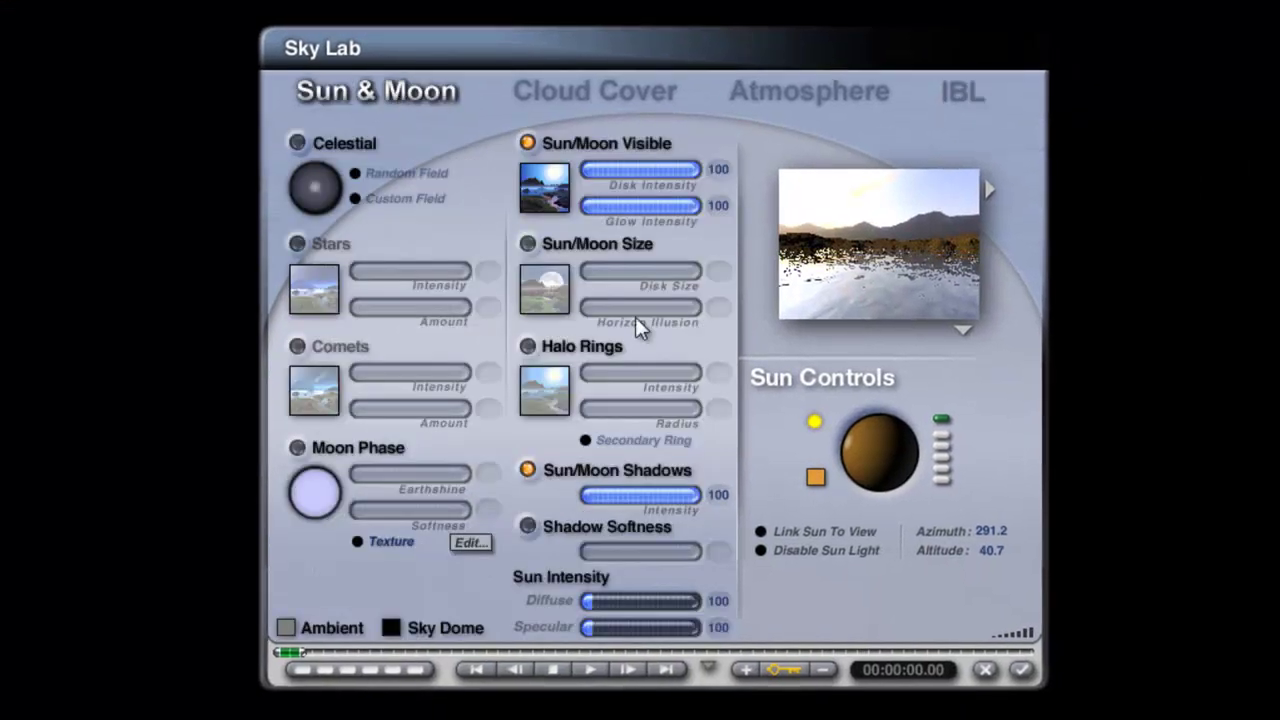
click(712, 206)
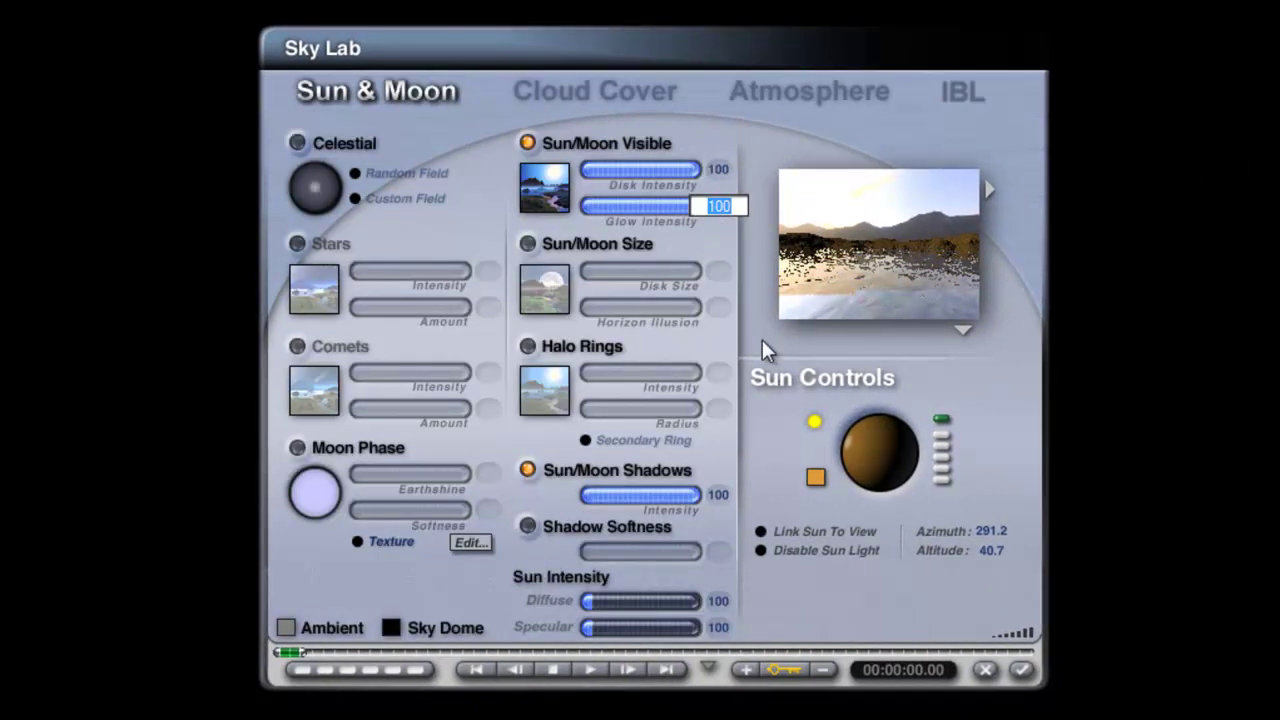
text(70)
key(Return)
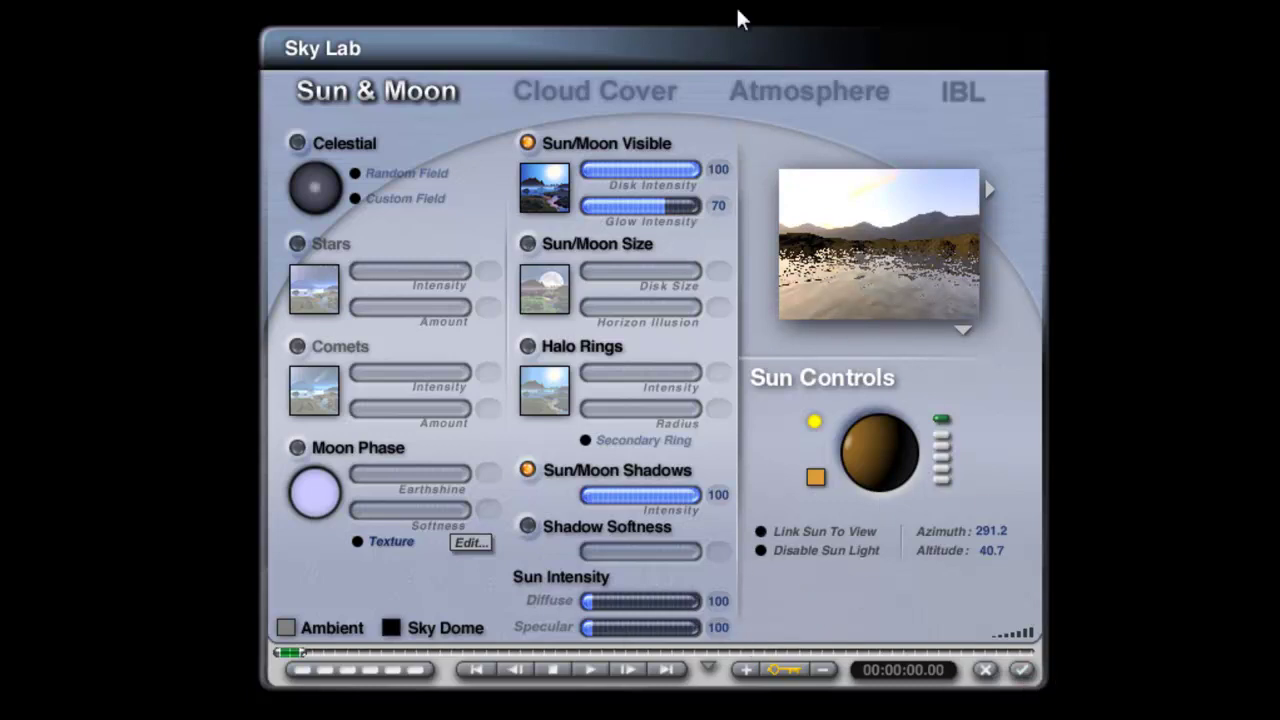
Step: Enable Haze and Blend with Sun in the atmosphere settings, with a haze density of 71
click(963, 100)
click(788, 88)
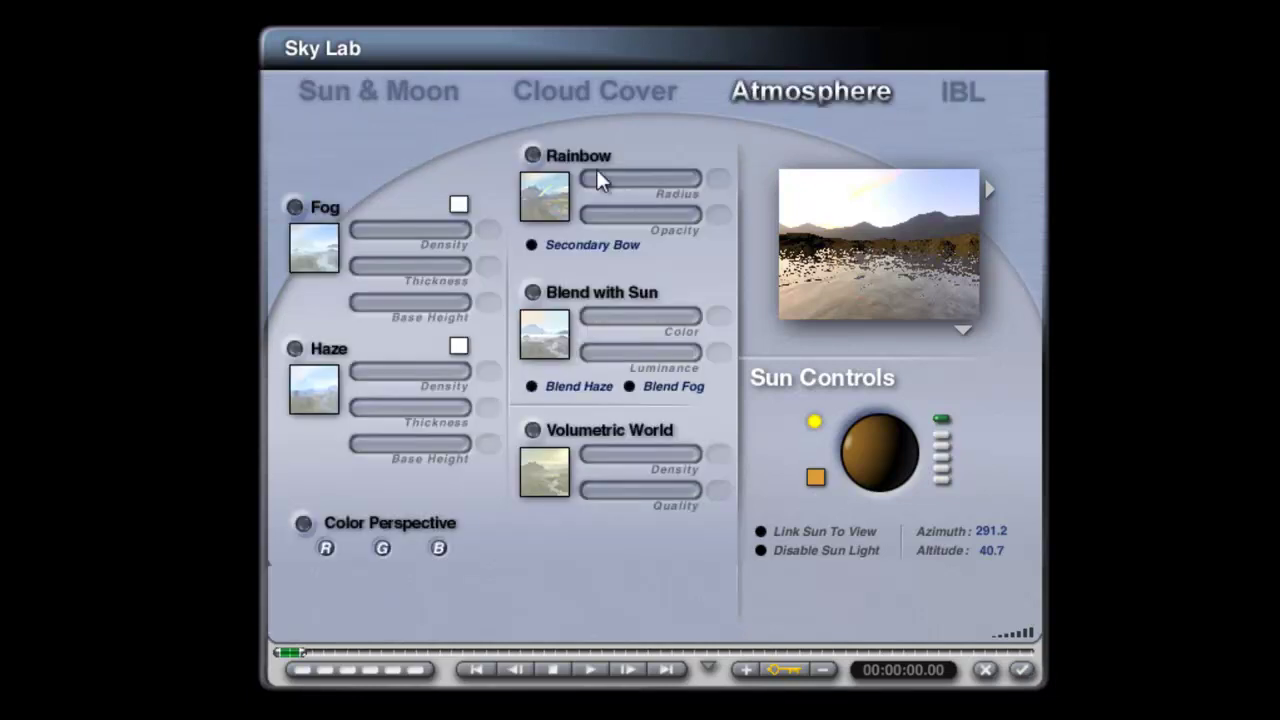
click(294, 348)
click(532, 292)
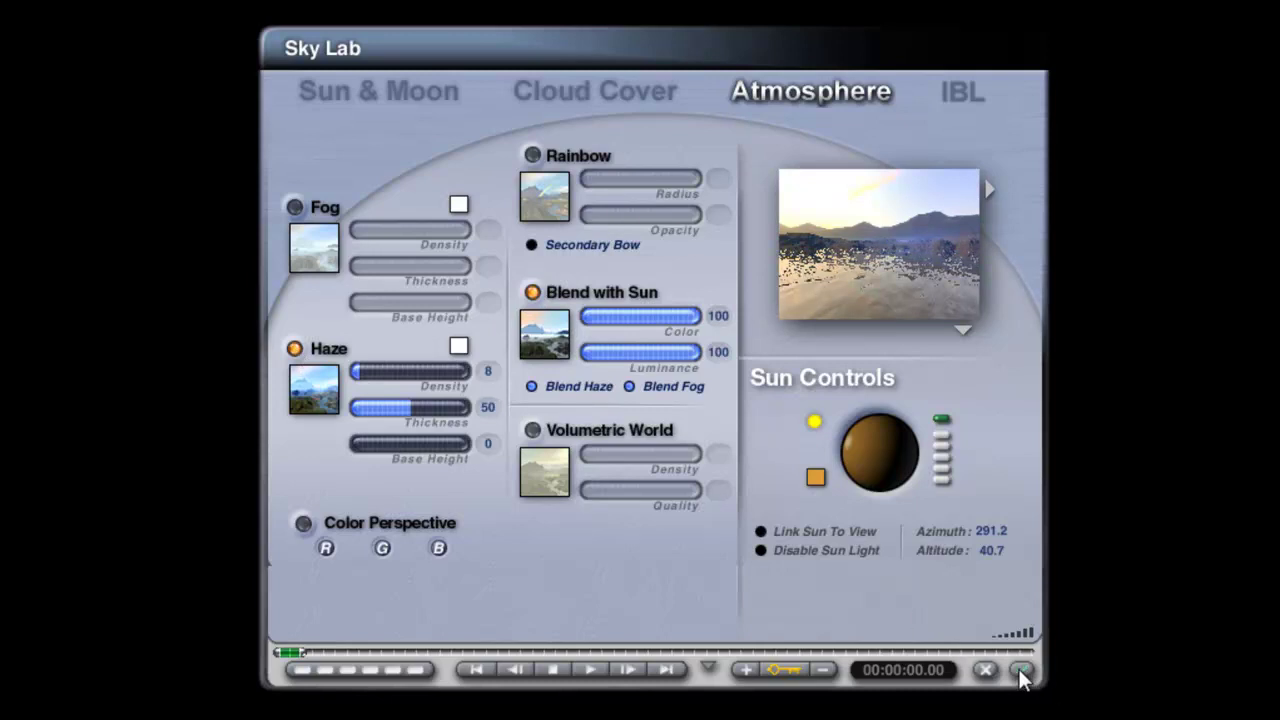
drag(430, 373, 436, 372)
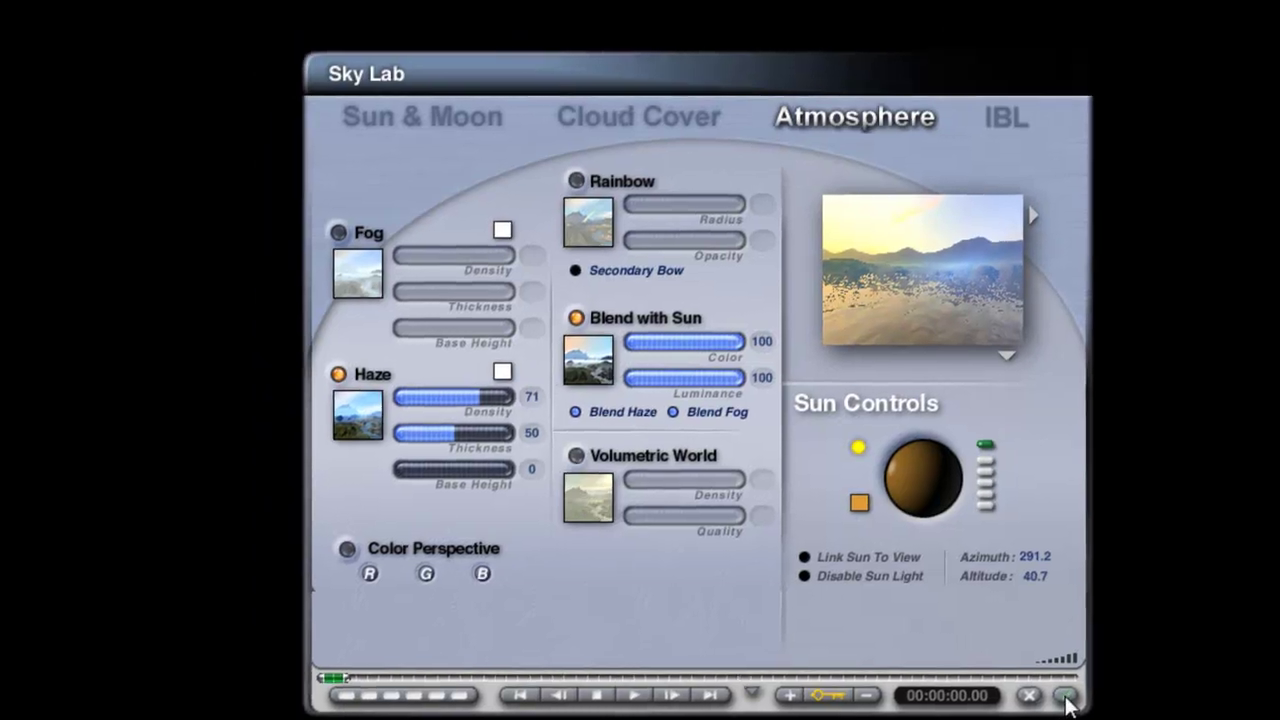
click(1021, 669)
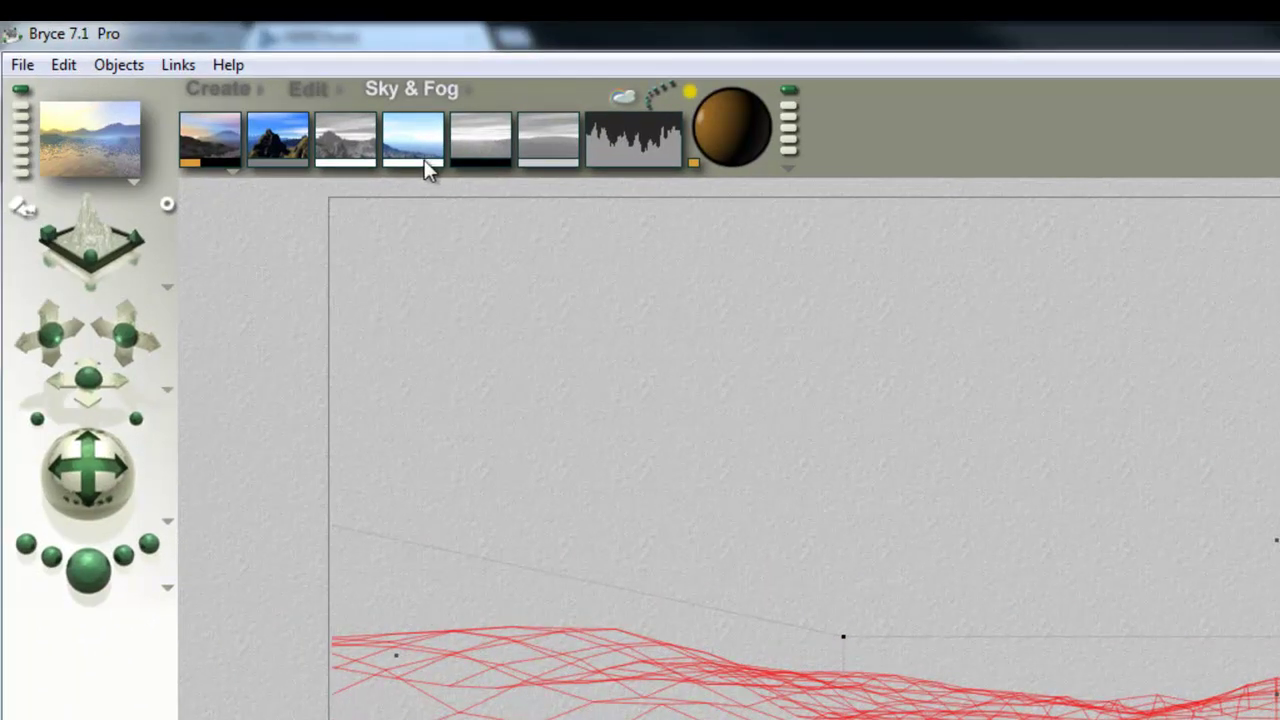
Step: Reduce the haze density and render the scene in the camera view
click(425, 165)
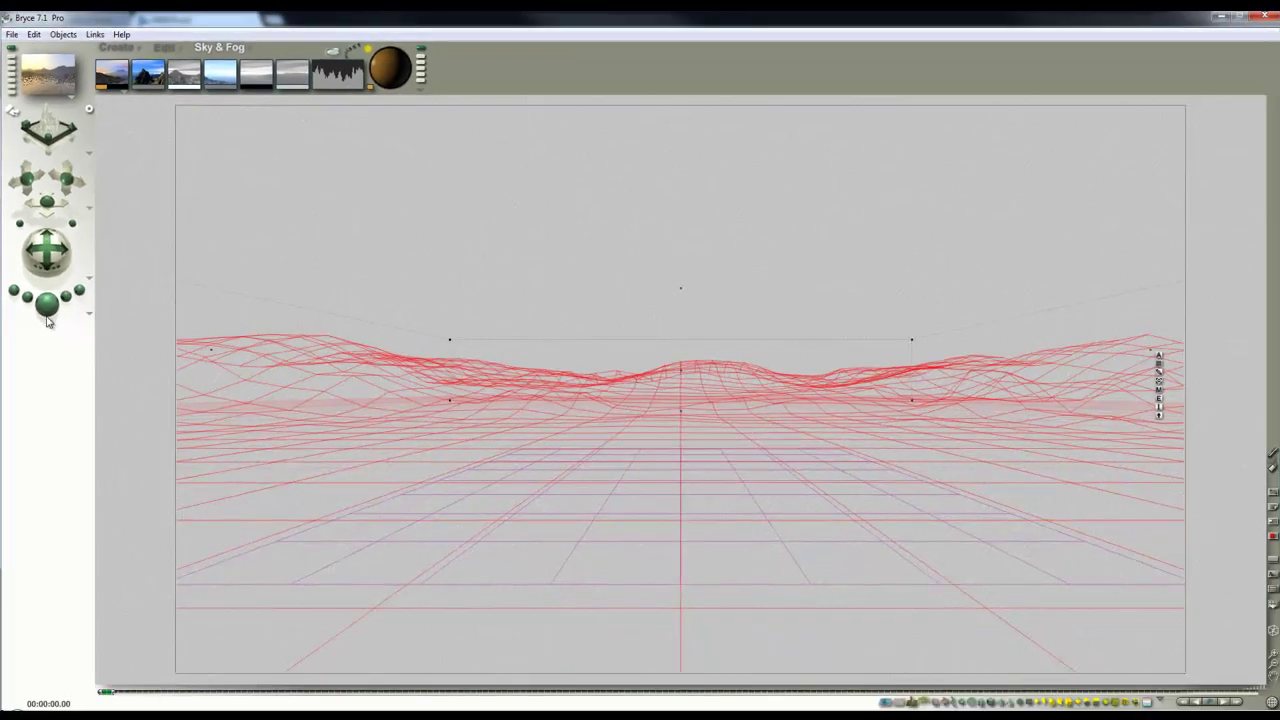
click(47, 314)
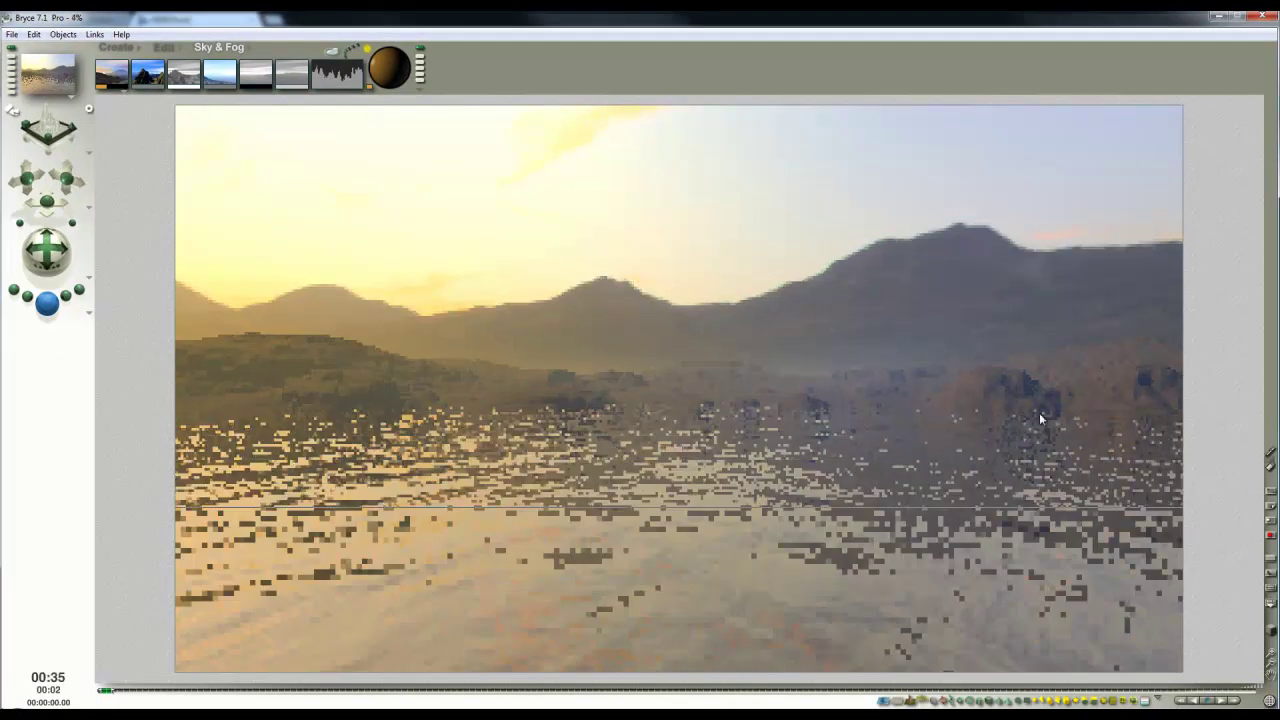
click(886, 392)
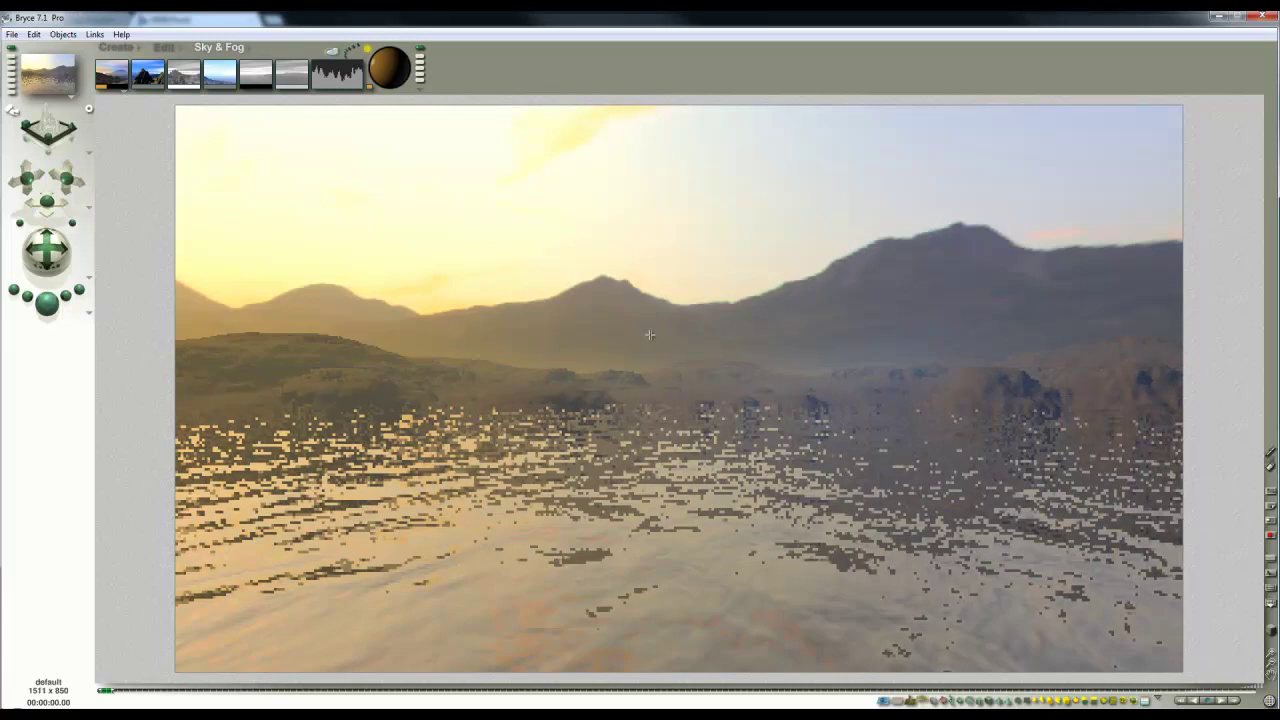
Step: Apply the Autumn Woods and Rock material from the Lpac1 set of Pro Materials to the terrain
click(989, 391)
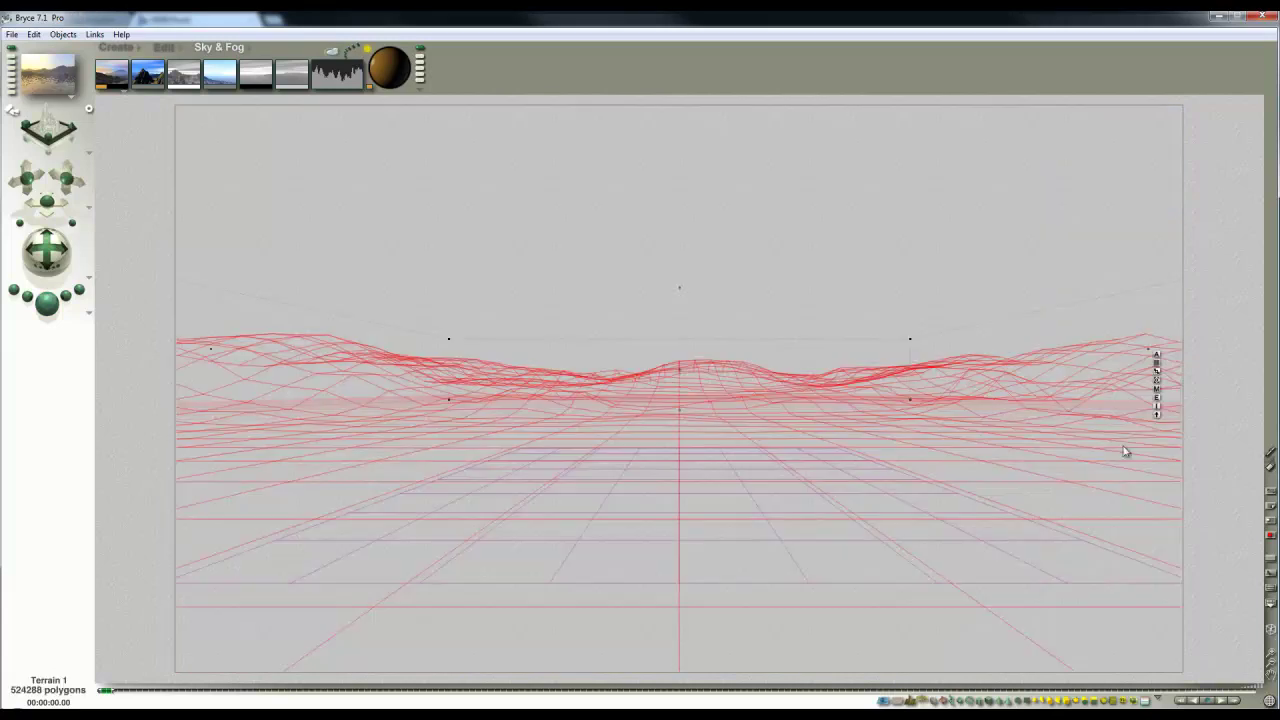
click(1158, 397)
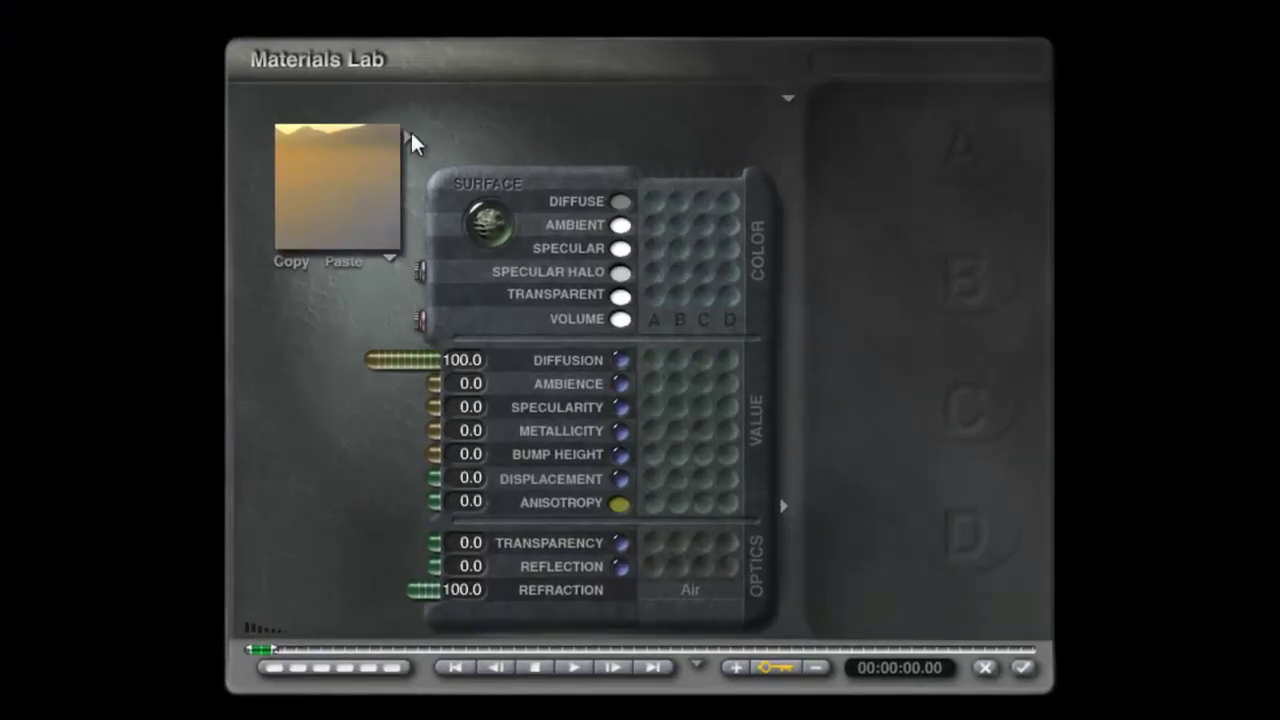
click(405, 135)
drag(367, 300, 360, 581)
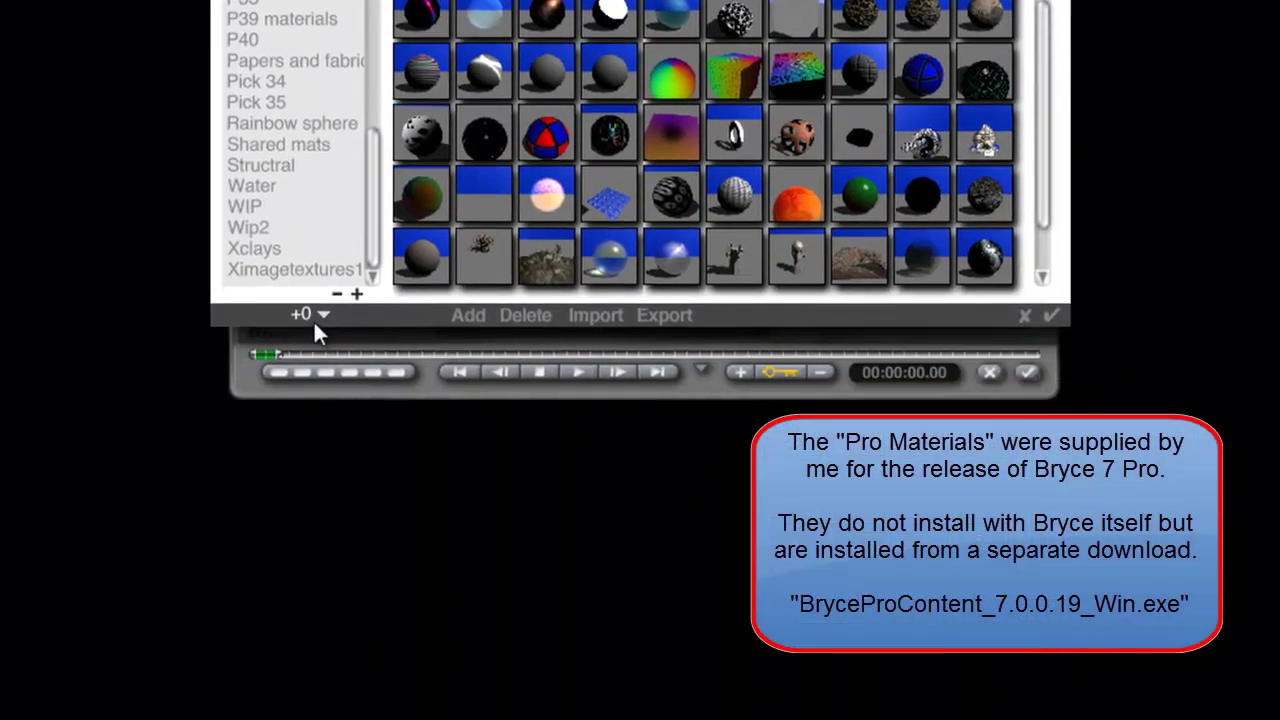
click(300, 609)
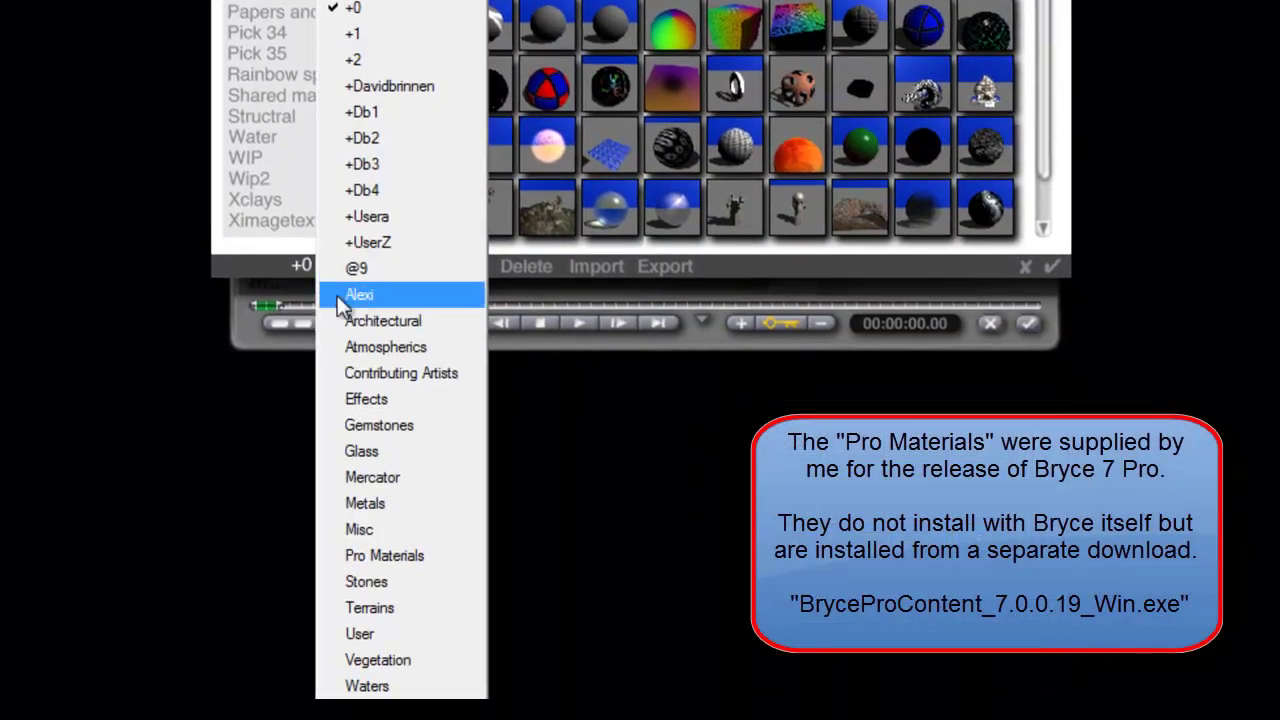
click(384, 555)
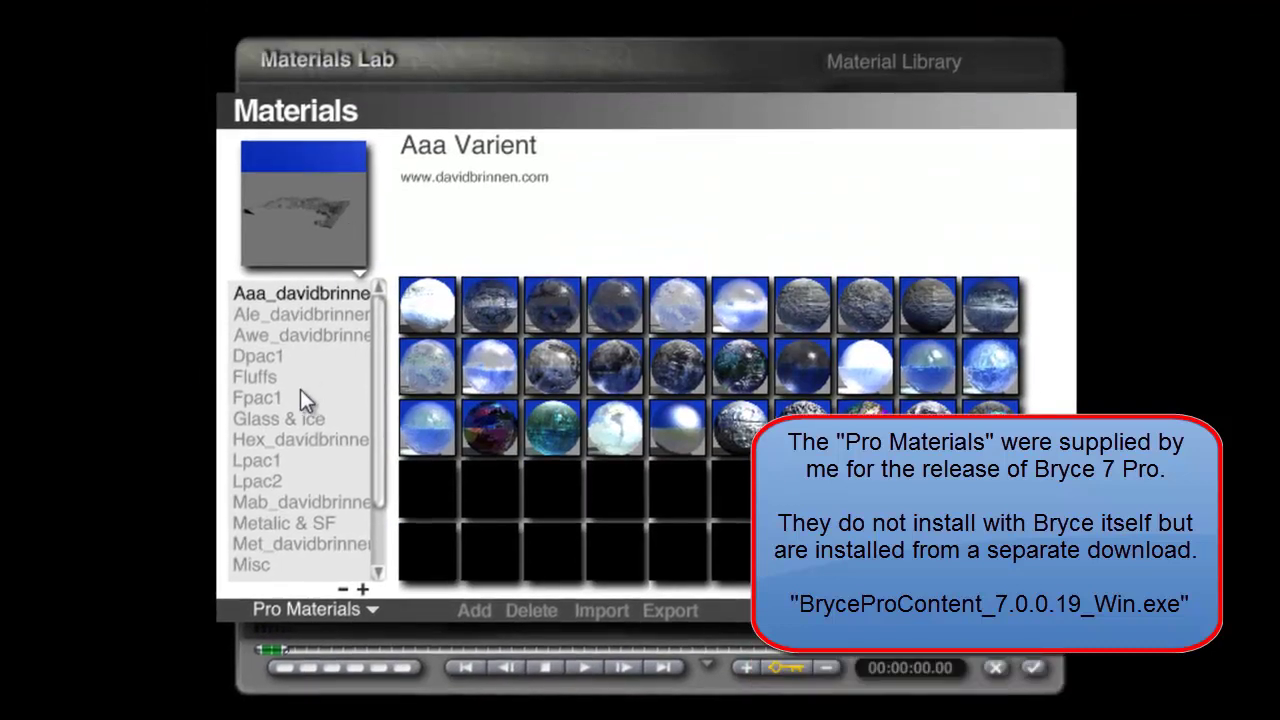
click(258, 462)
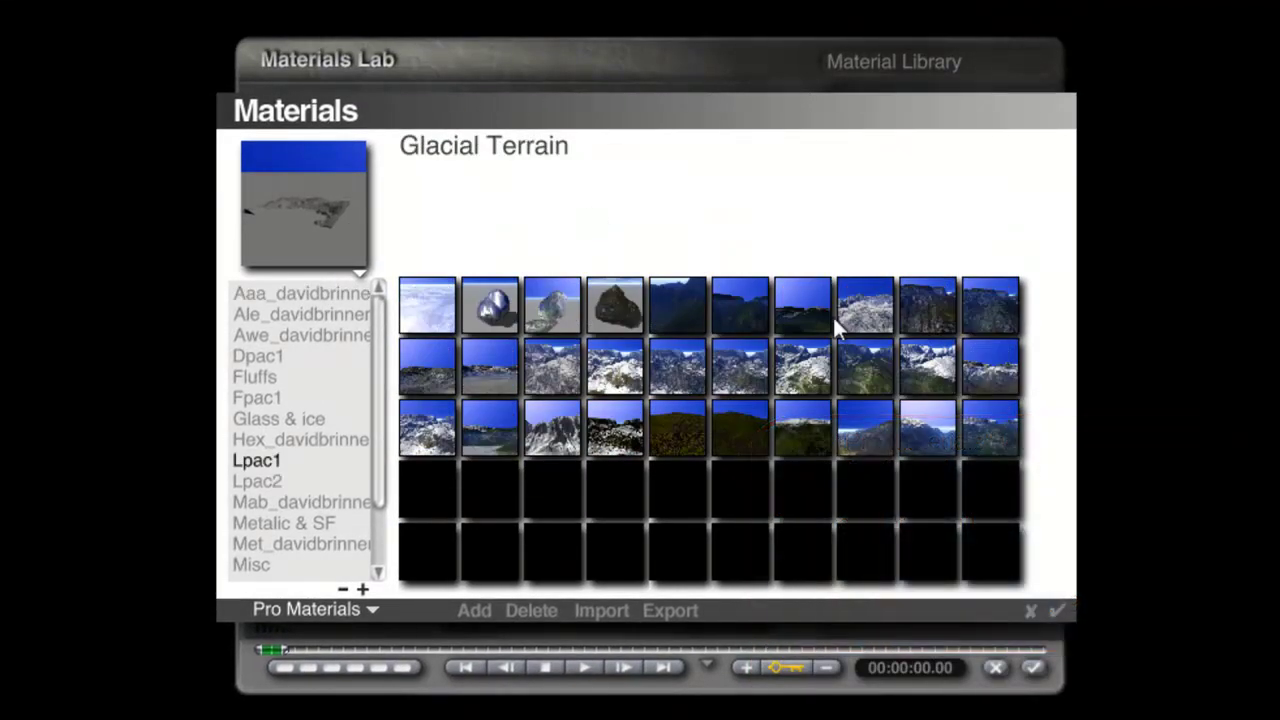
click(910, 310)
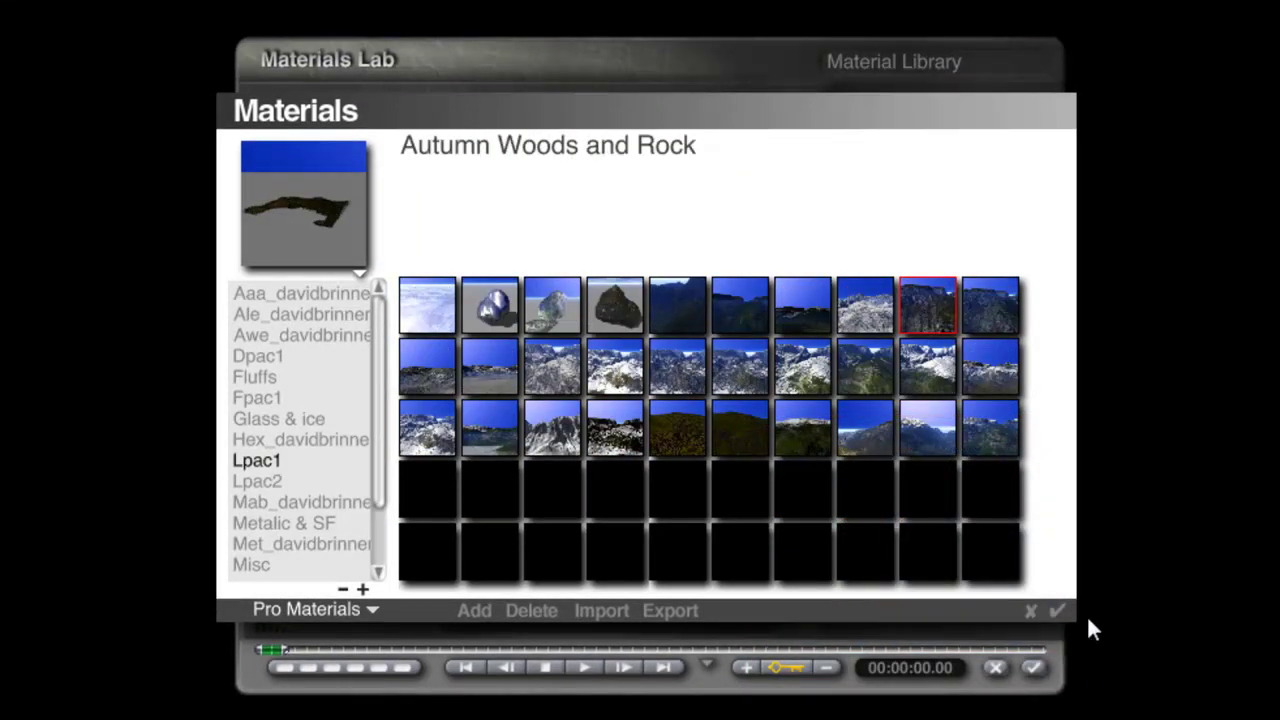
click(1057, 610)
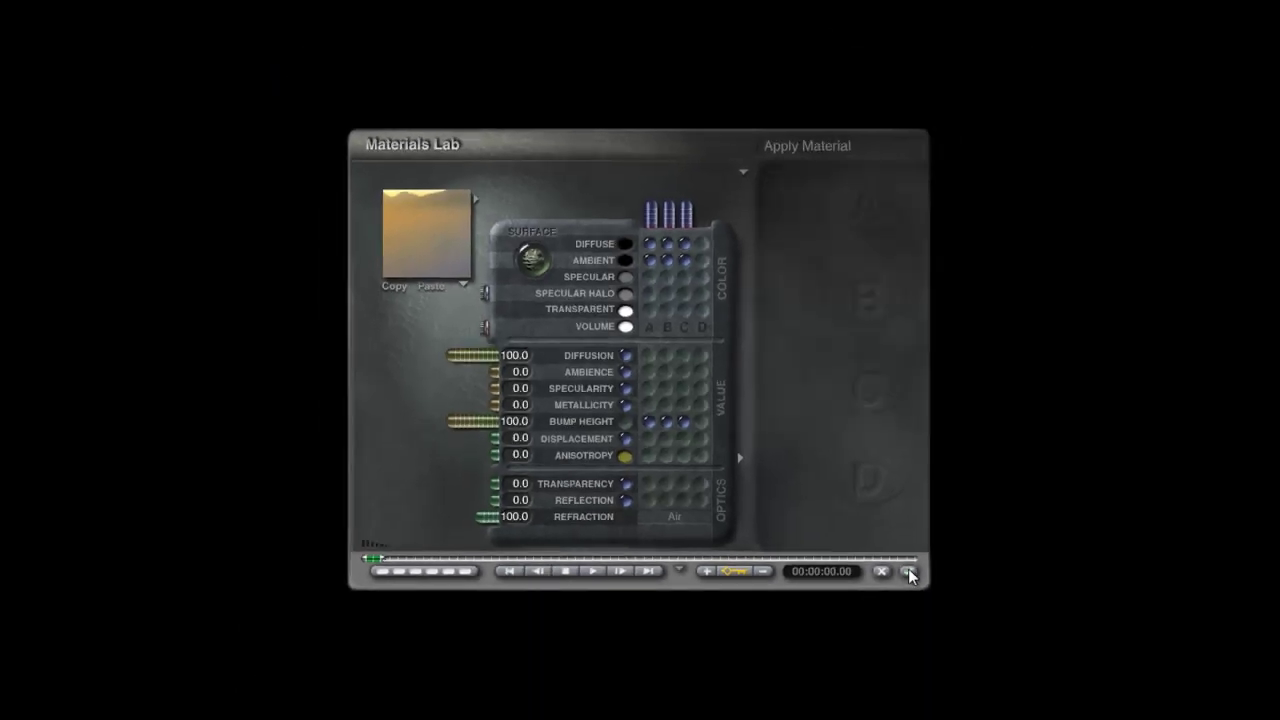
click(910, 575)
Step: Render small test areas along the far shoreline to examine the new terrain material
drag(1112, 452, 893, 331)
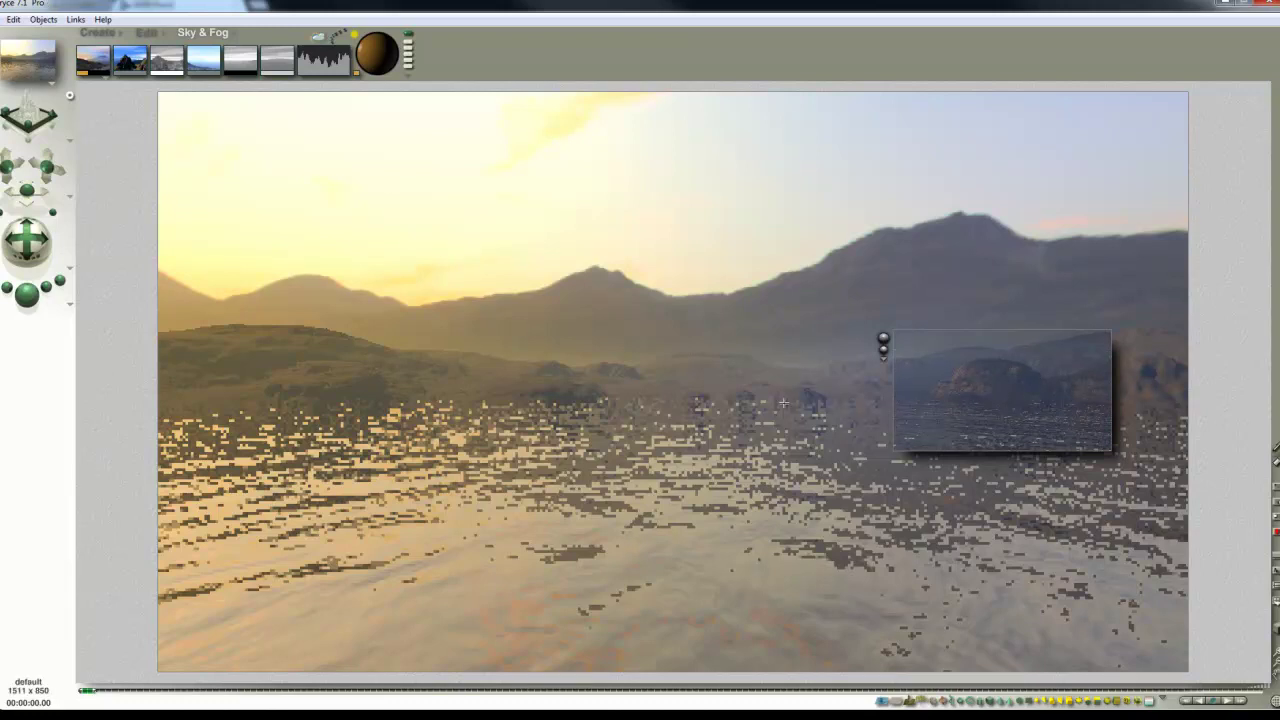
drag(782, 404, 592, 340)
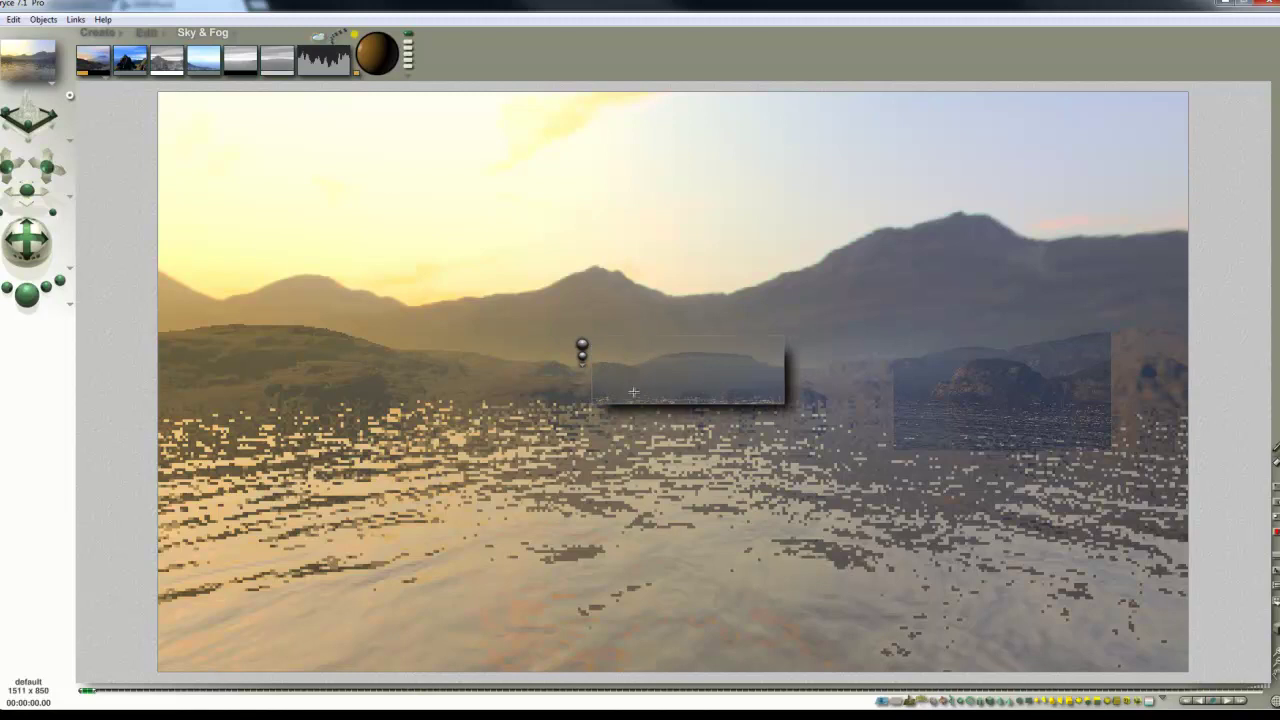
drag(622, 410, 471, 356)
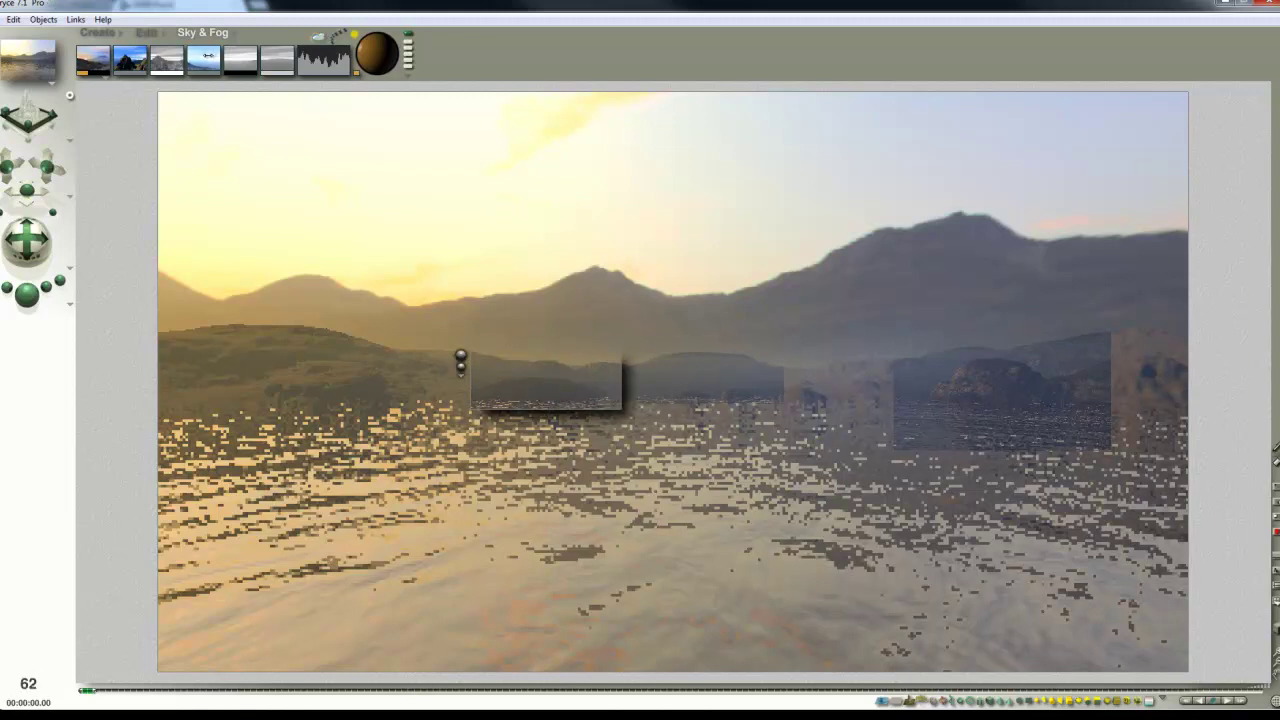
Step: Readjust the haze amount and render the scene again with a test area over the rocky headland
click(191, 66)
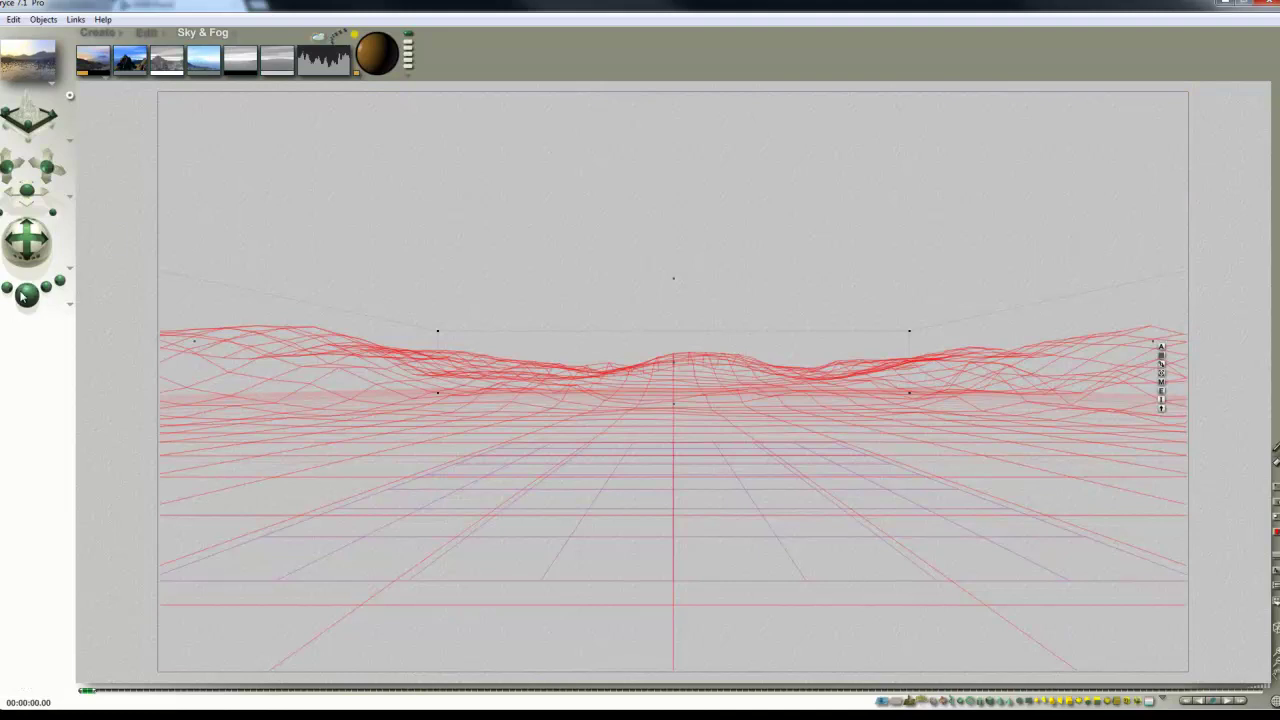
click(27, 293)
drag(945, 350, 1032, 410)
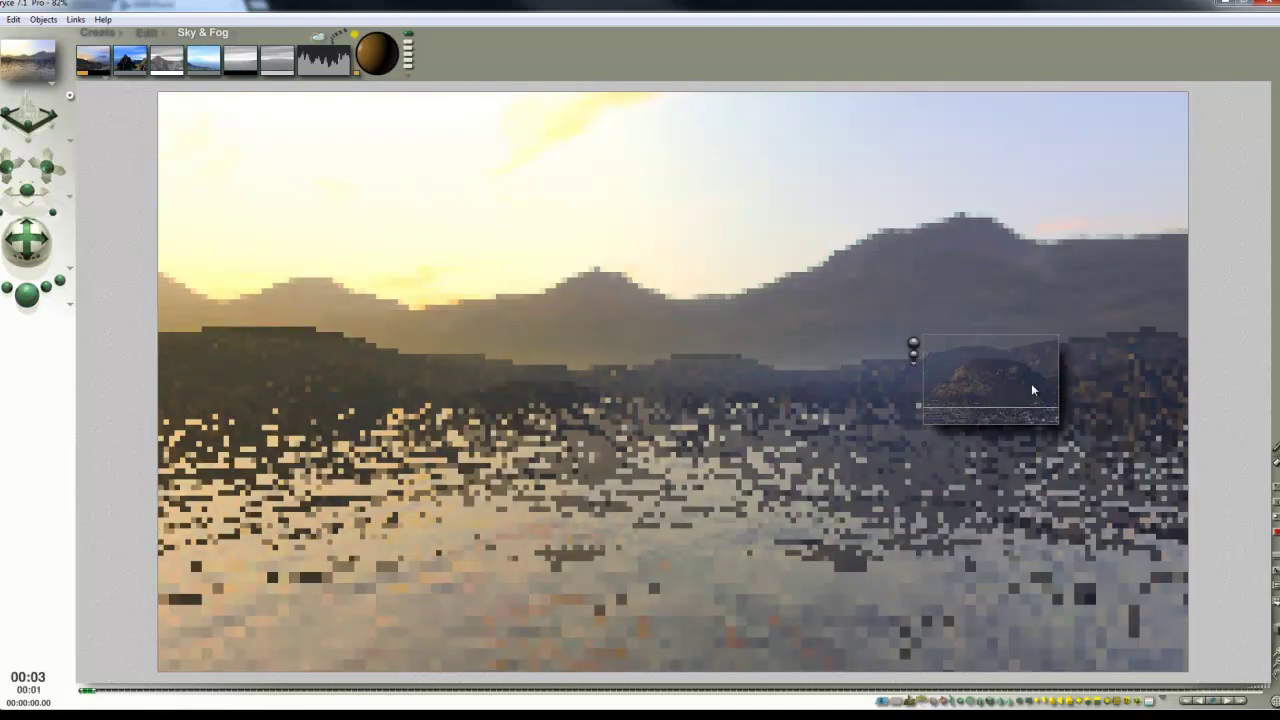
Step: Set the HDRI Effect of the image-based lighting to 100 and apply the sky settings
click(320, 38)
click(822, 193)
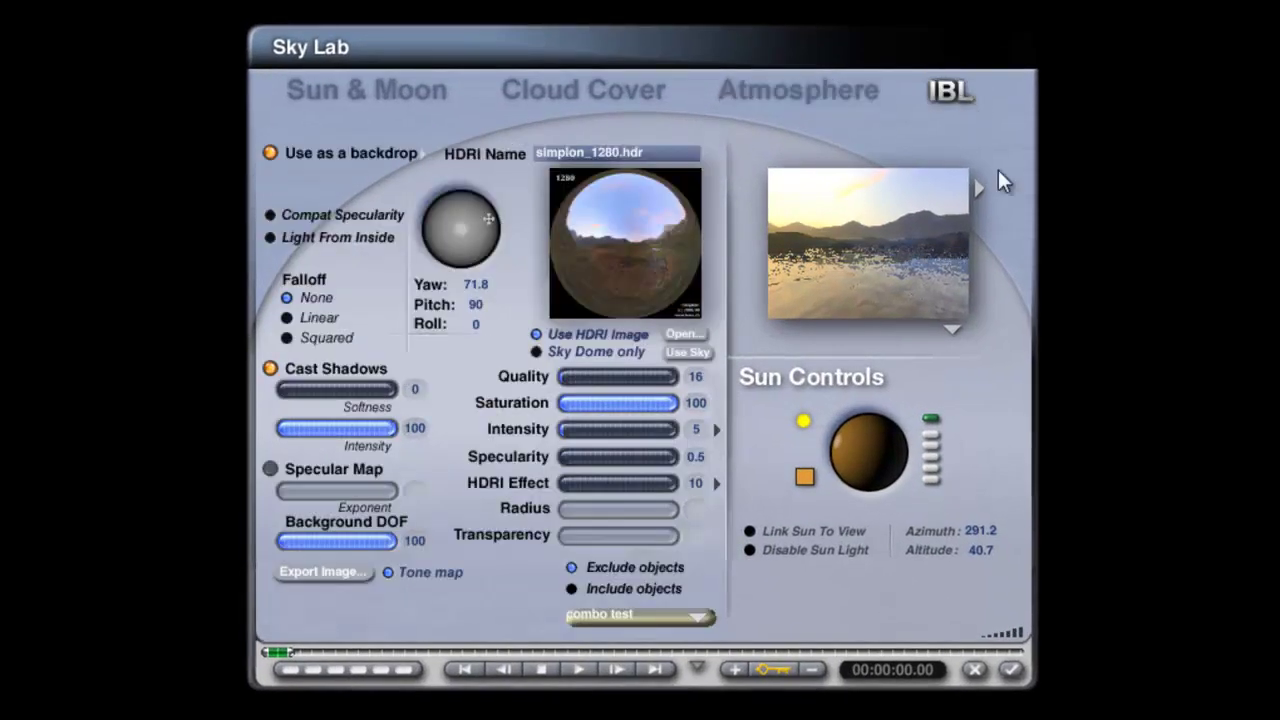
click(694, 486)
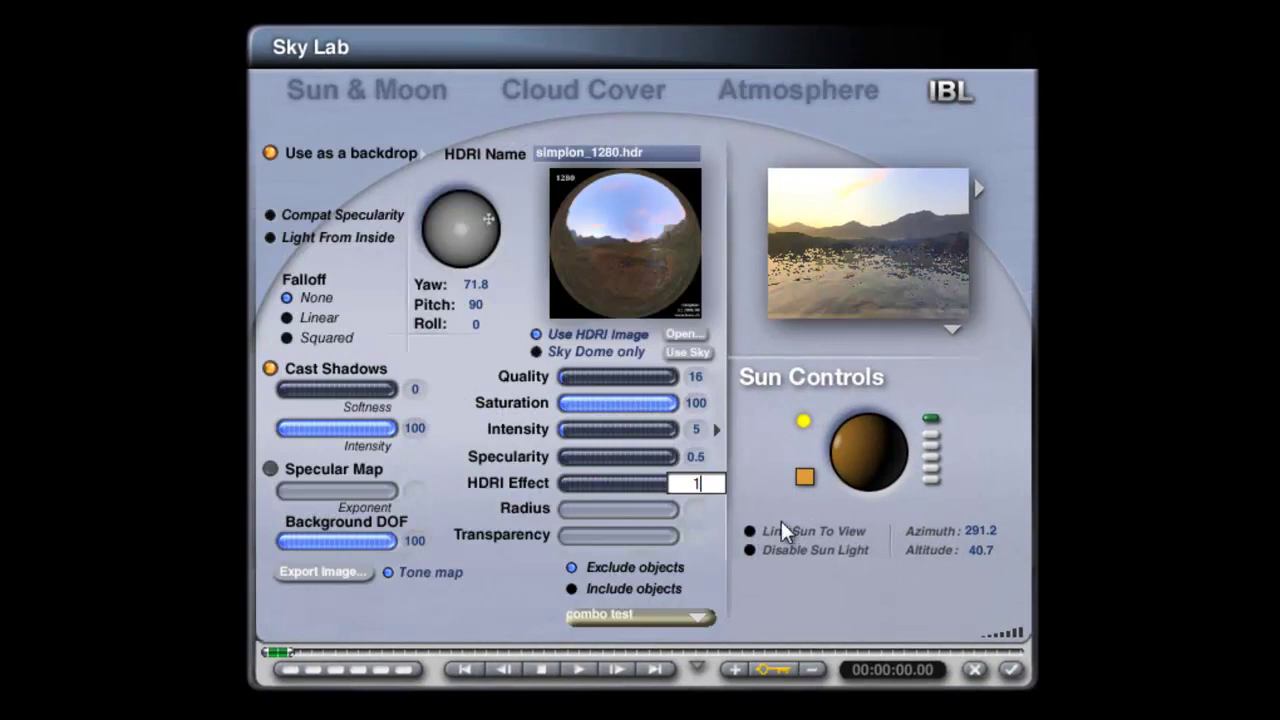
key(Return)
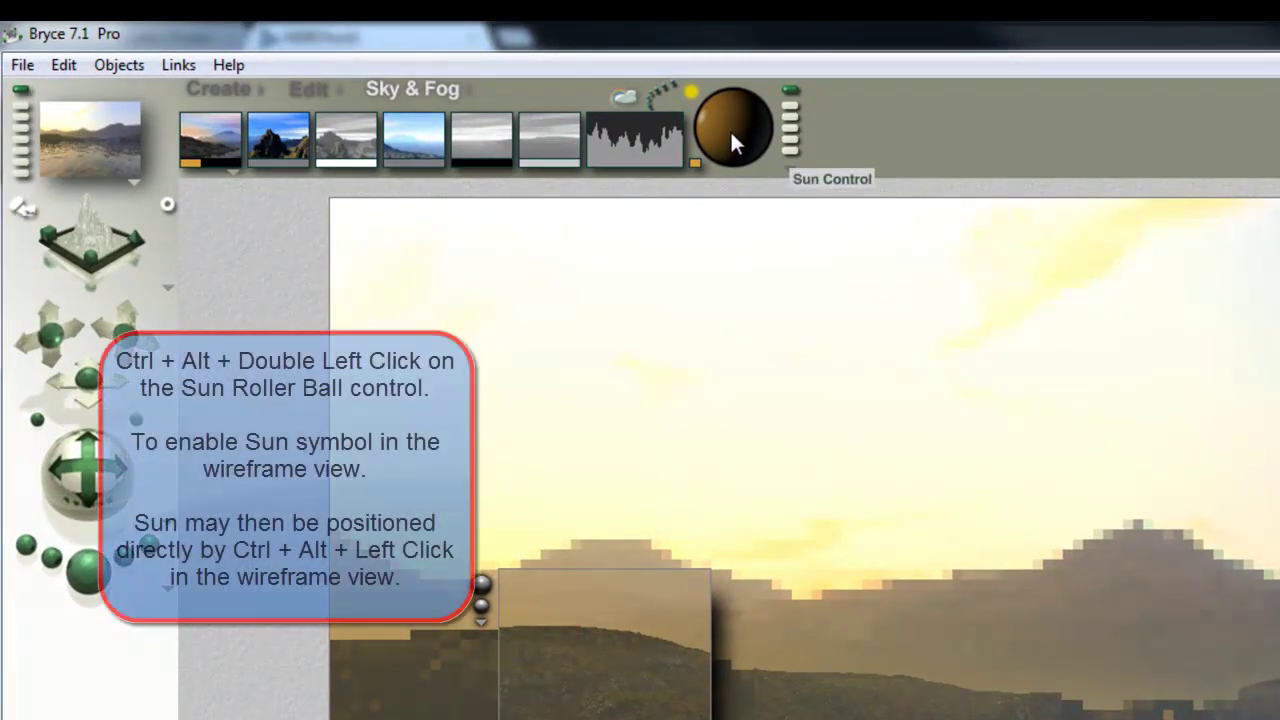
Step: Show the sun symbol in the wireframe view, place the sun in the upper-left part of the sky and render
ctrl+alt+double_click(730, 129)
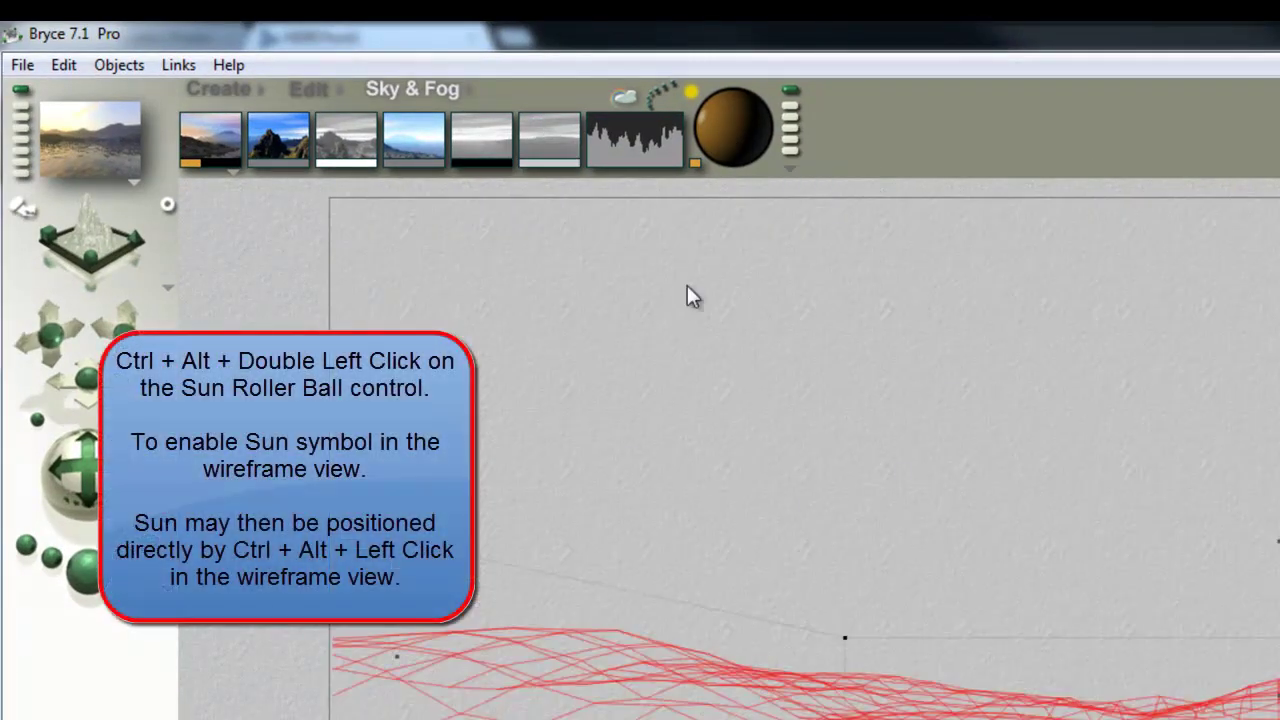
ctrl+alt+click(614, 284)
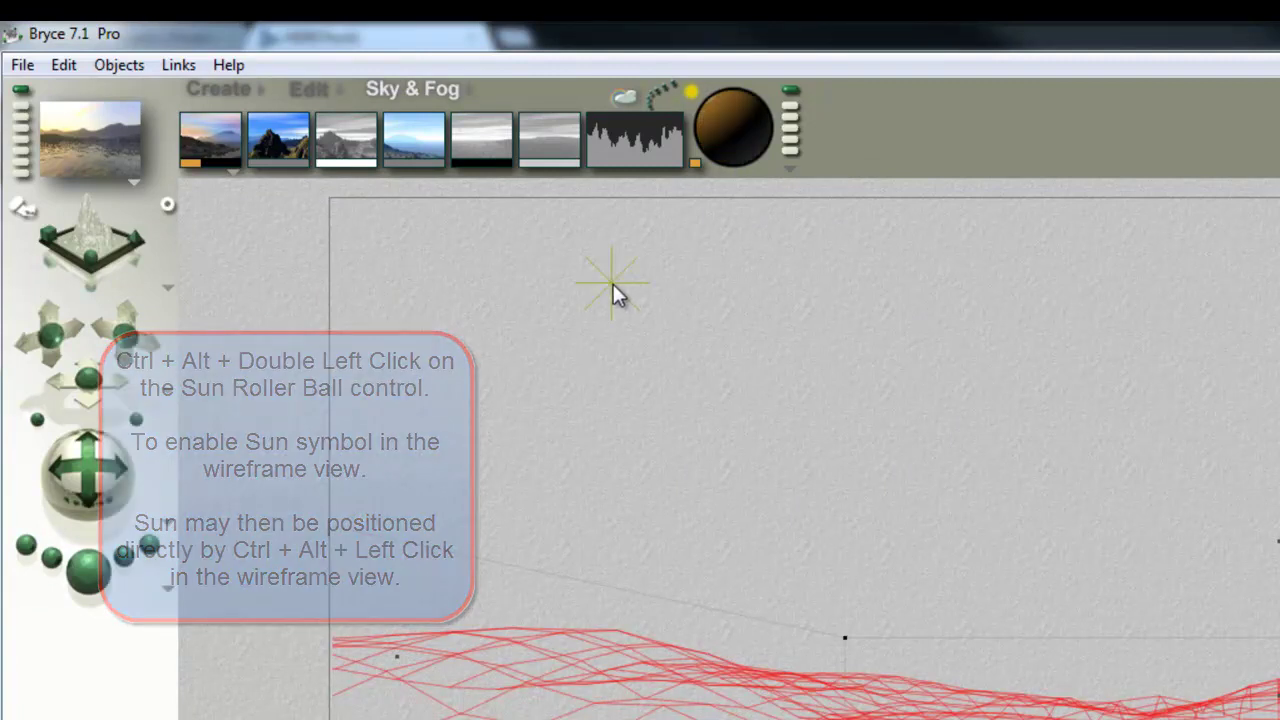
click(87, 570)
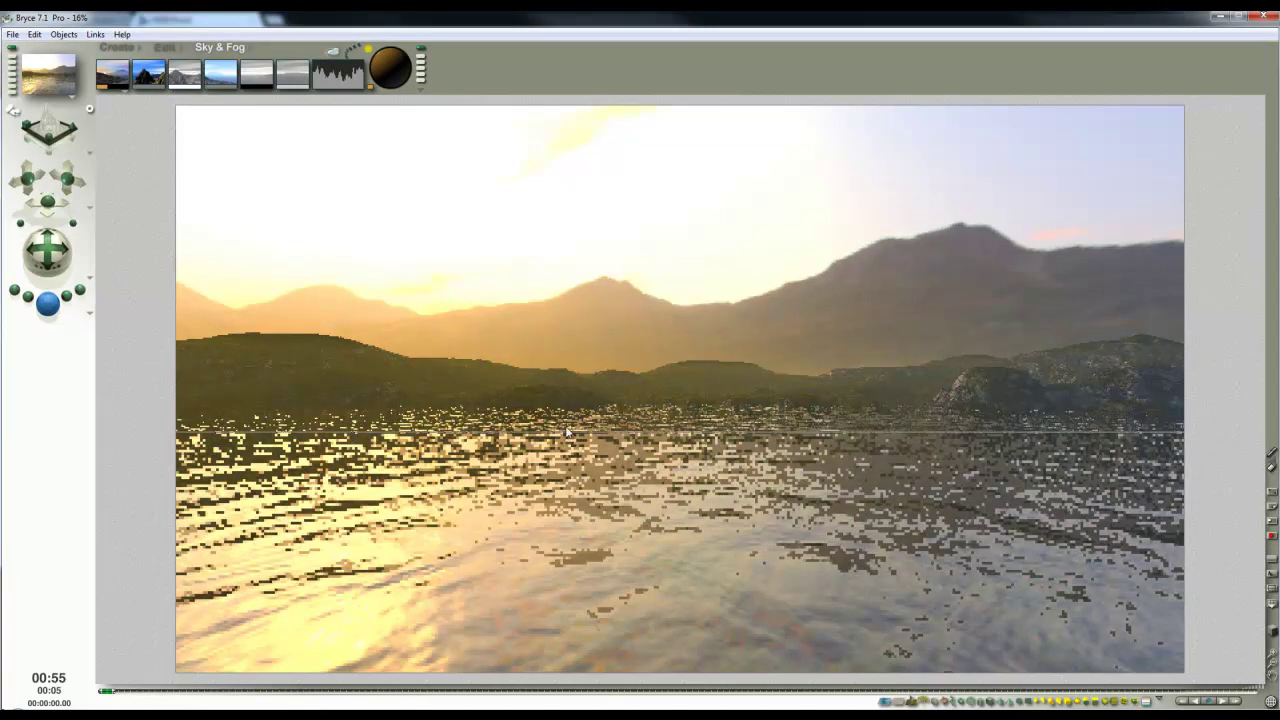
Step: Render small test areas over the rocky headland and the adjacent shoreline to examine the new lighting
click(930, 375)
drag(983, 410, 930, 360)
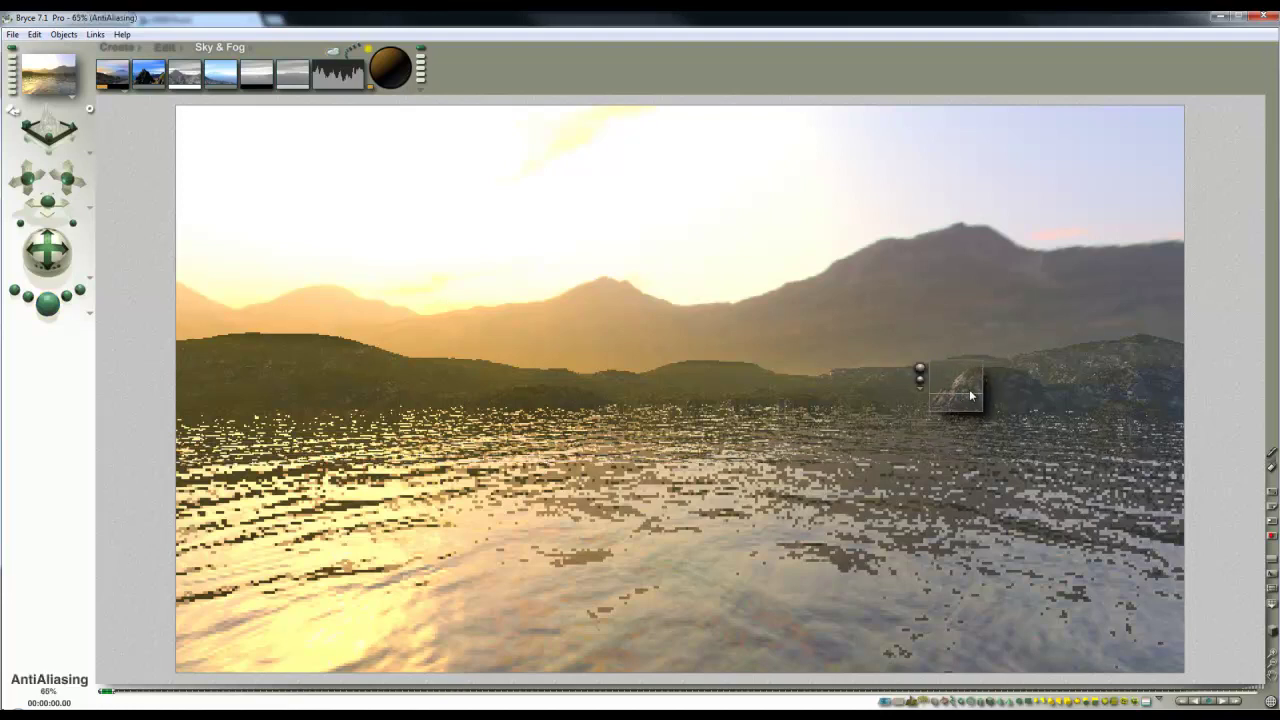
drag(893, 412, 801, 373)
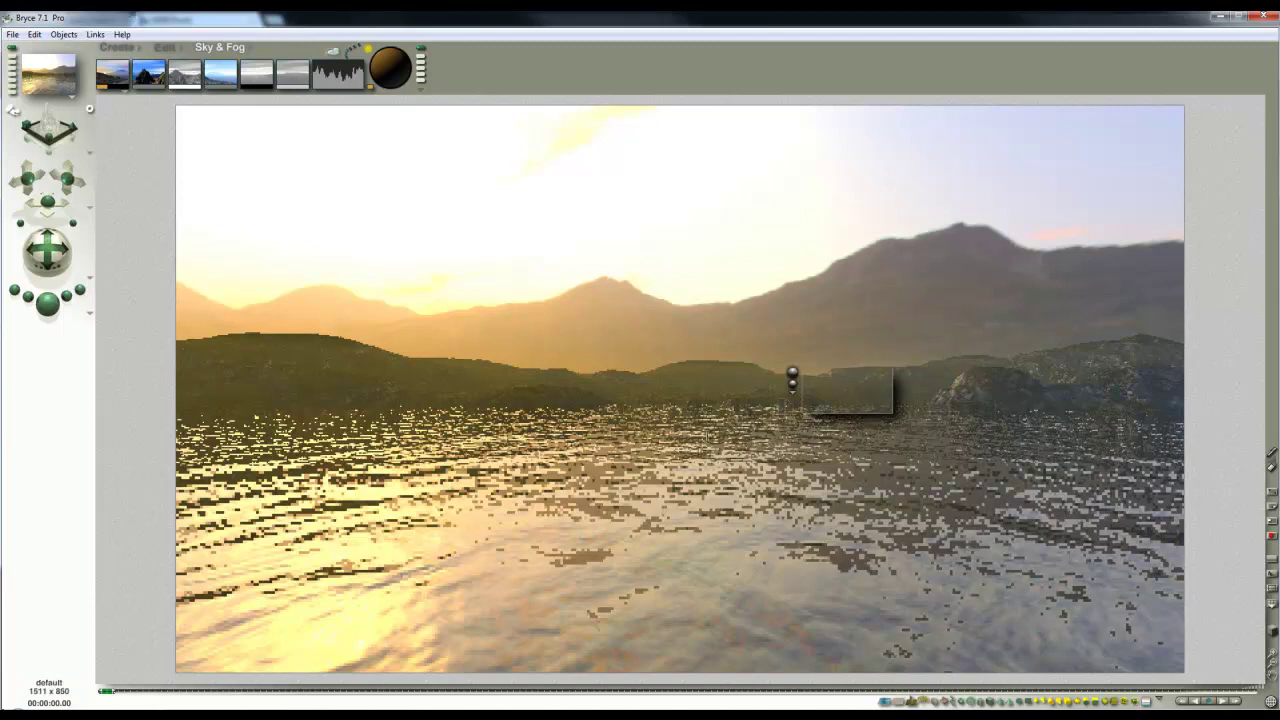
Step: Reposition the sun lower in the sky above the left-hand hills and render the scene again
click(471, 344)
click(379, 242)
click(42, 305)
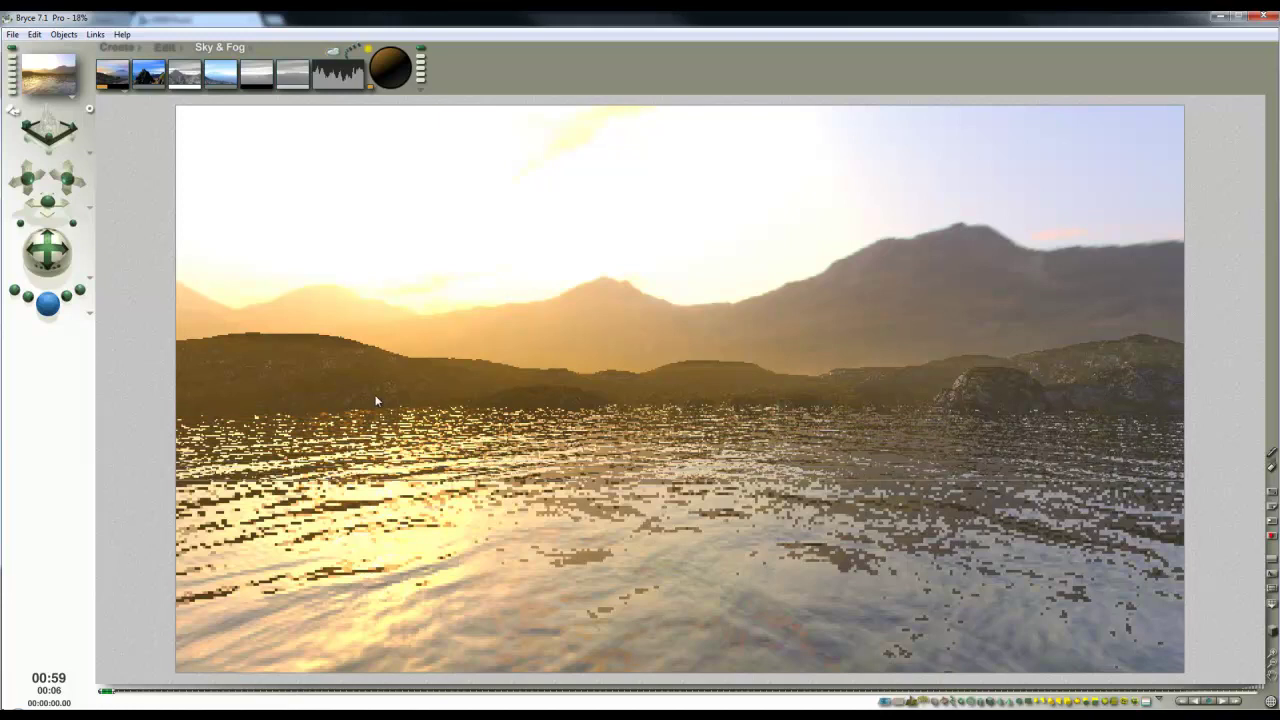
click(487, 441)
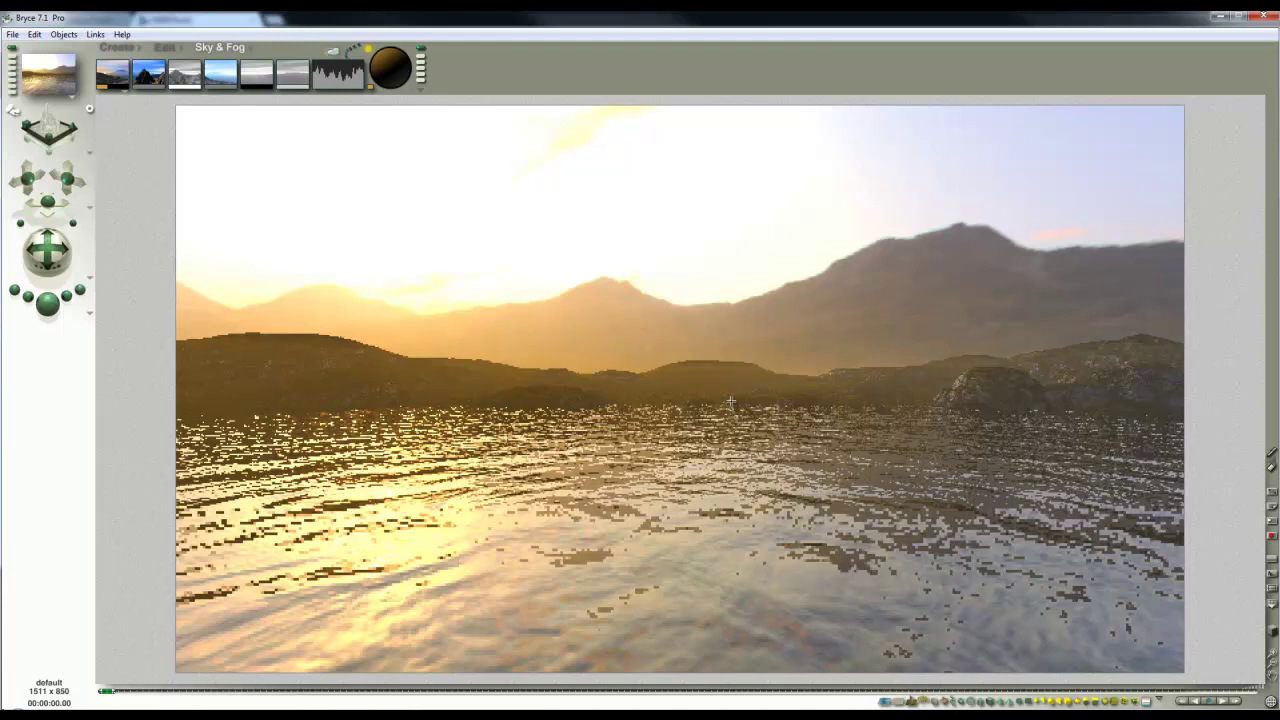
Step: Select the water plane and set the bump height of its material to 1
click(565, 428)
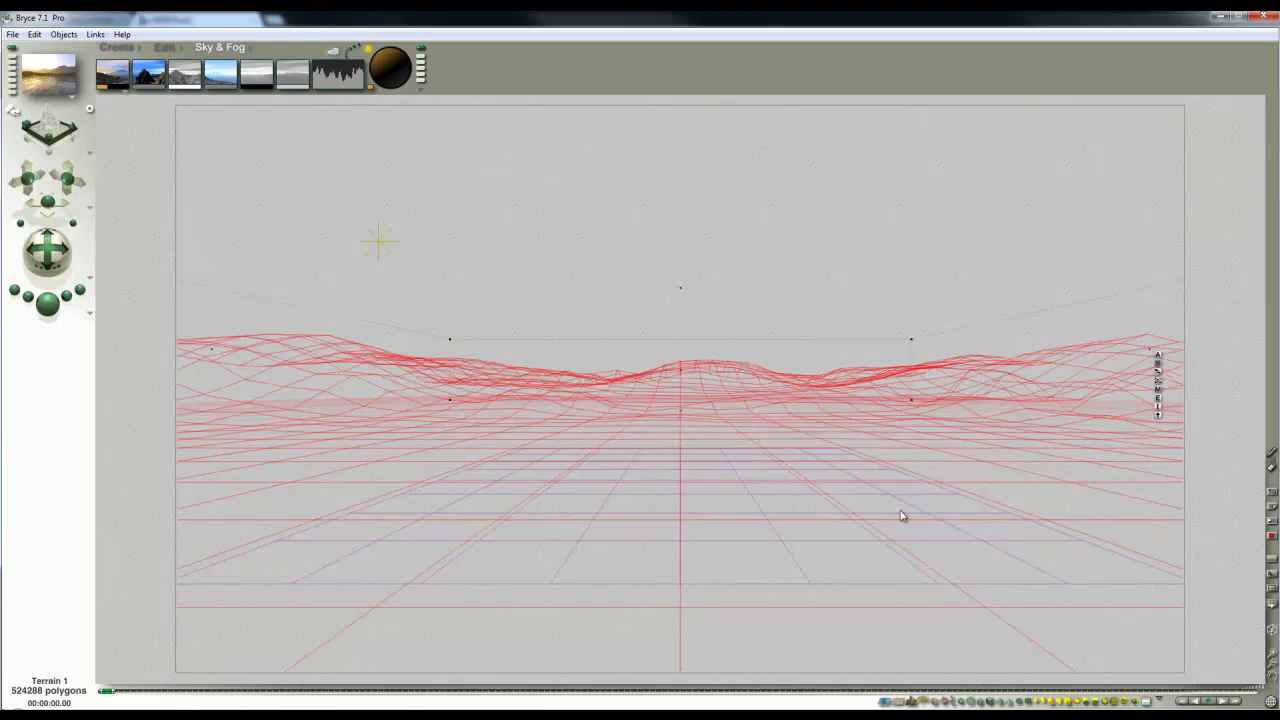
right_click(808, 495)
click(822, 501)
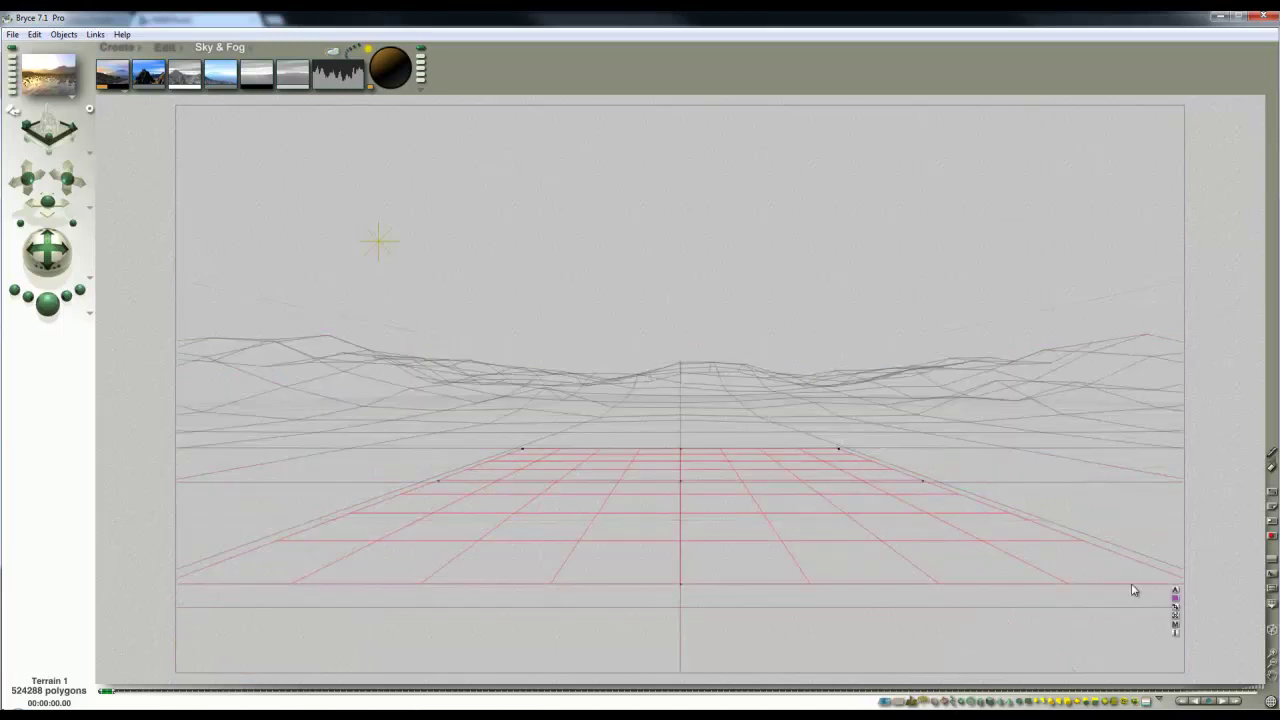
click(1174, 621)
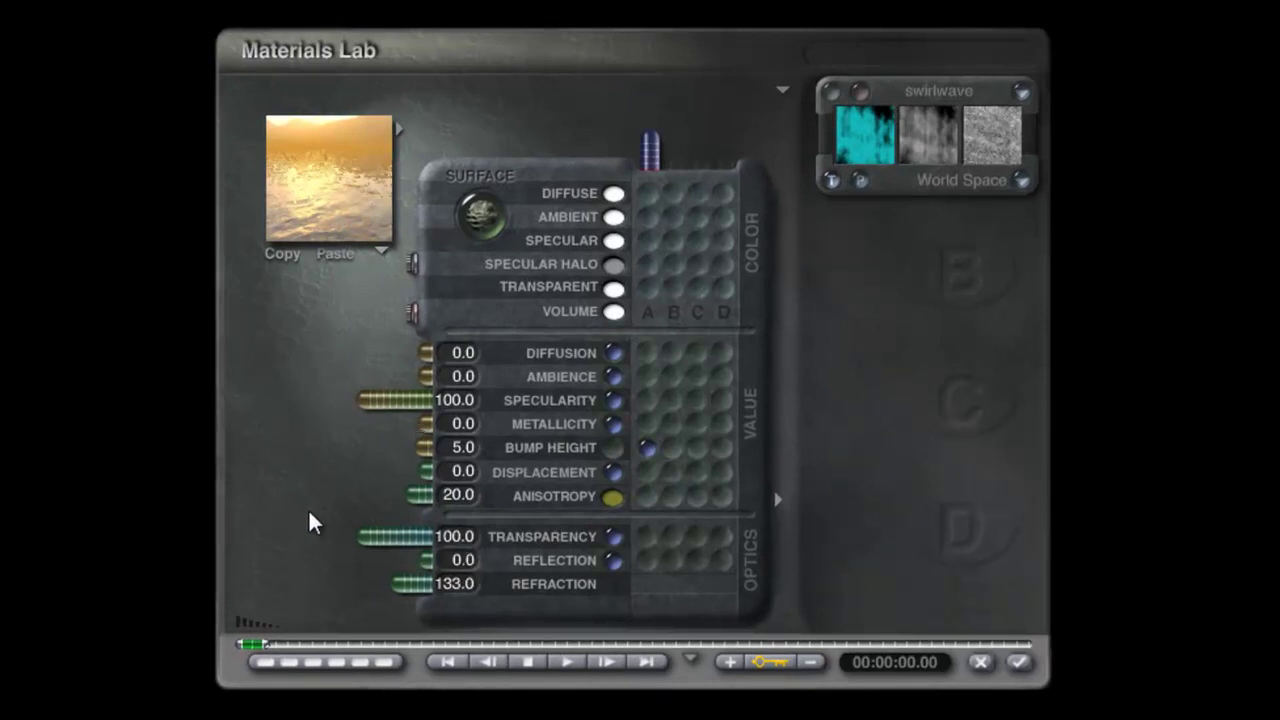
click(460, 447)
text(1)
key(Return)
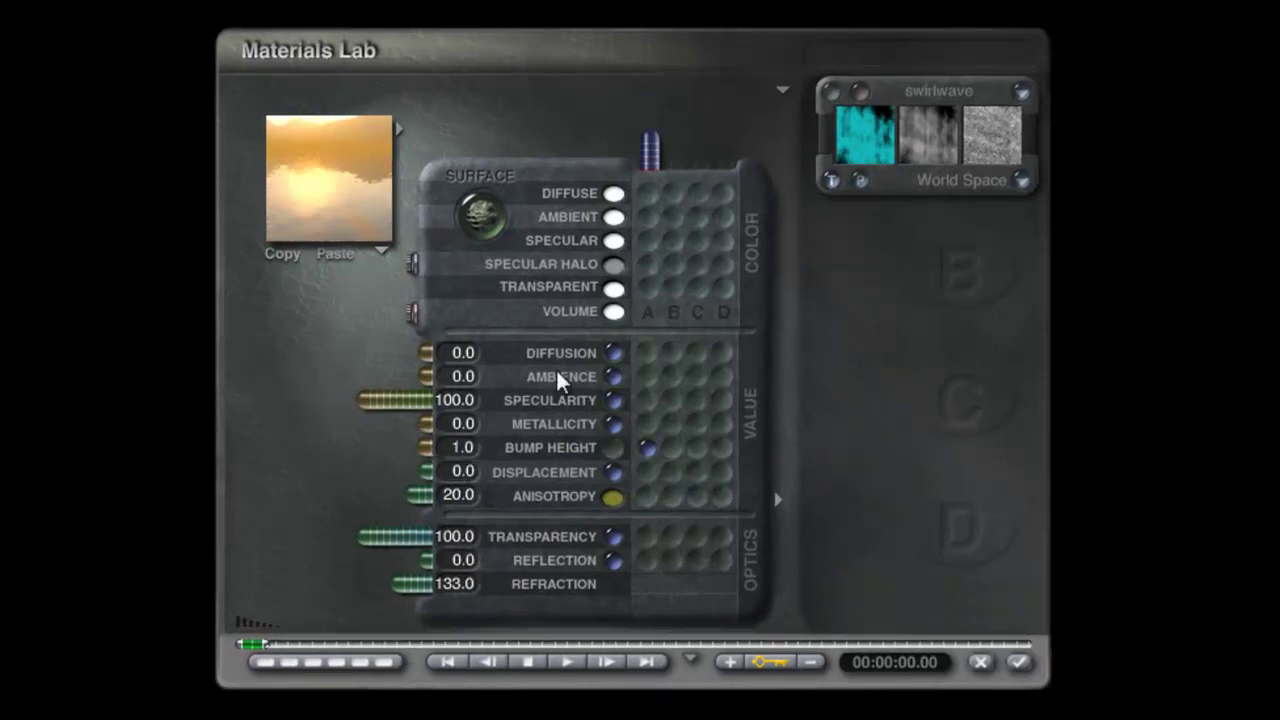
Step: Adjust the scale of the water's swirlwave bump texture and render the calmer surface
click(830, 90)
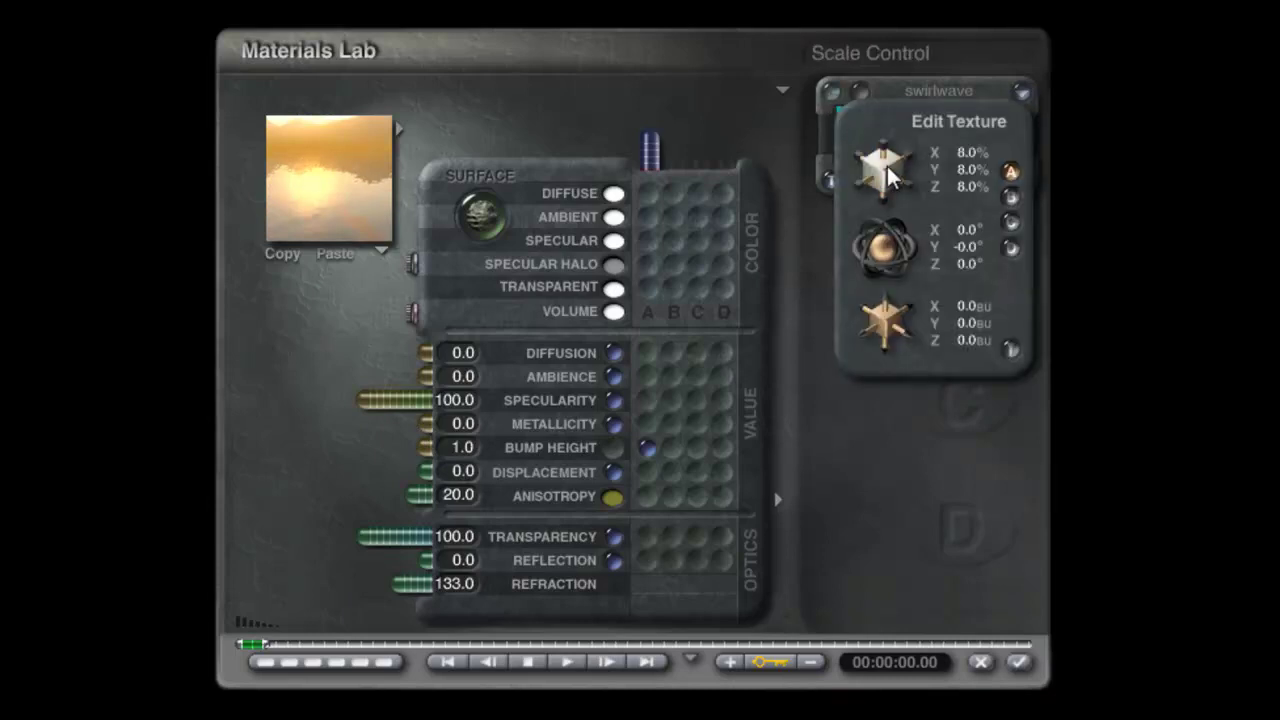
drag(885, 166, 884, 166)
click(1012, 349)
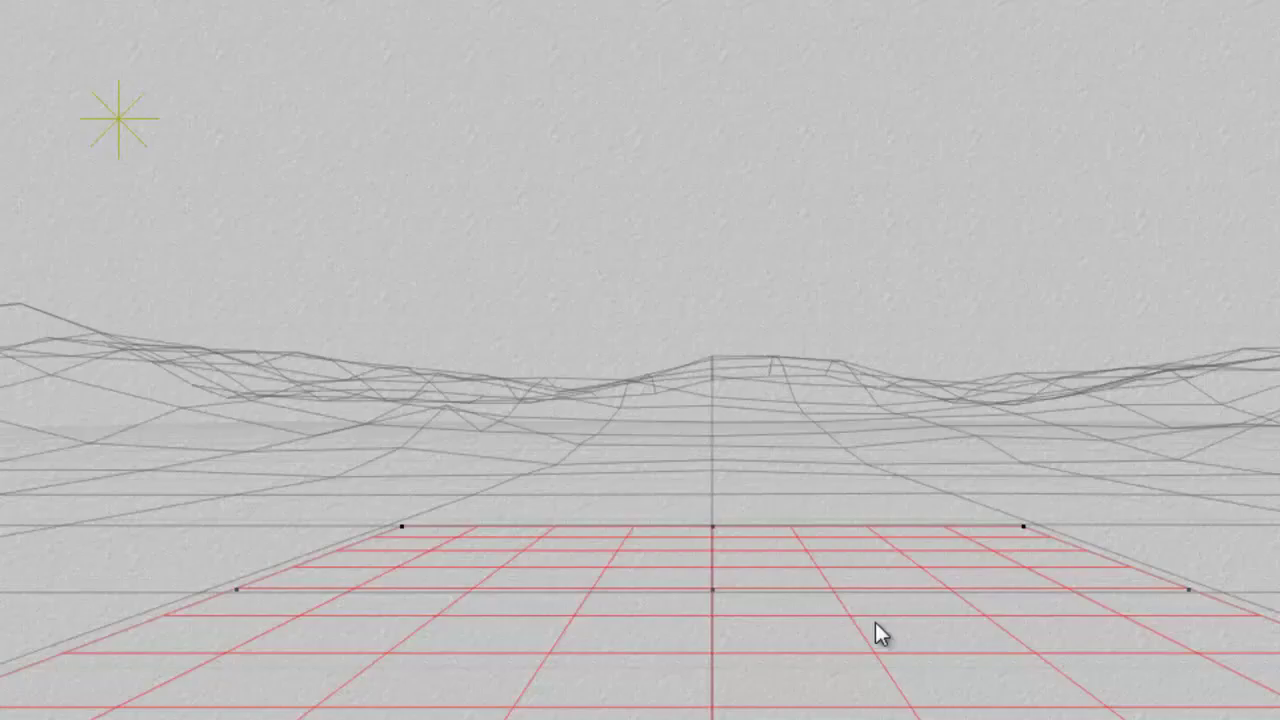
click(47, 303)
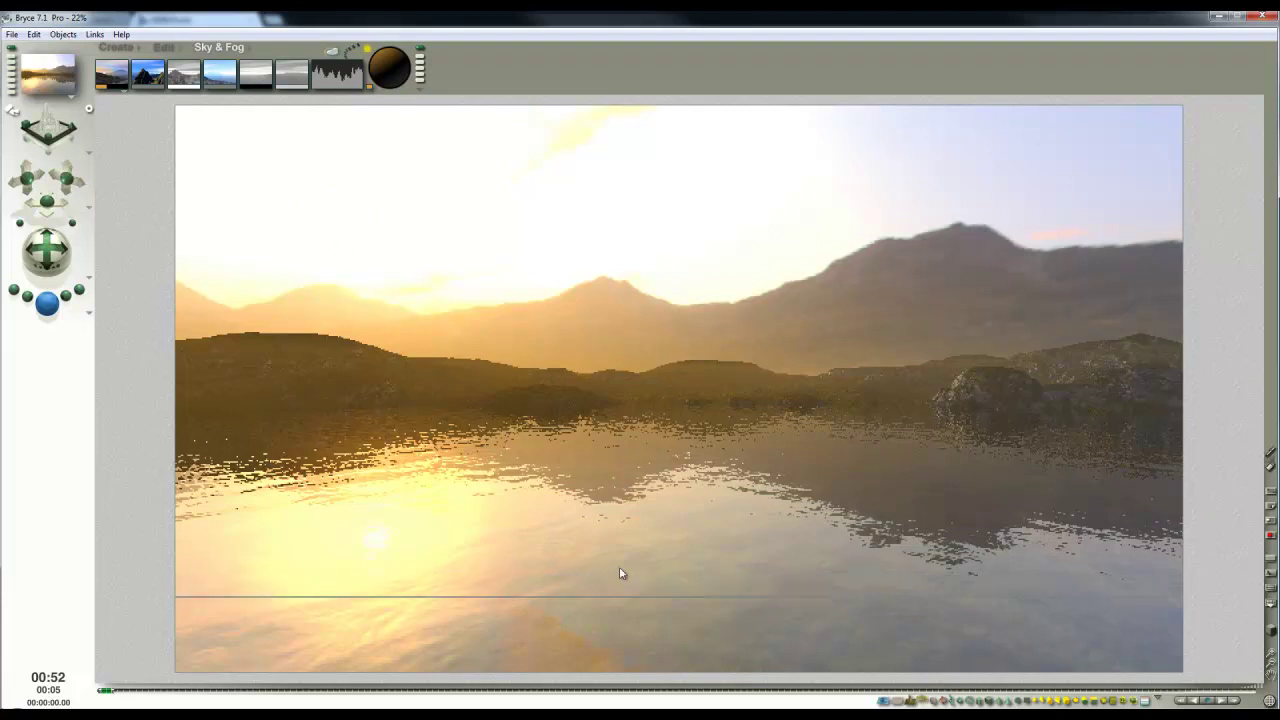
click(488, 326)
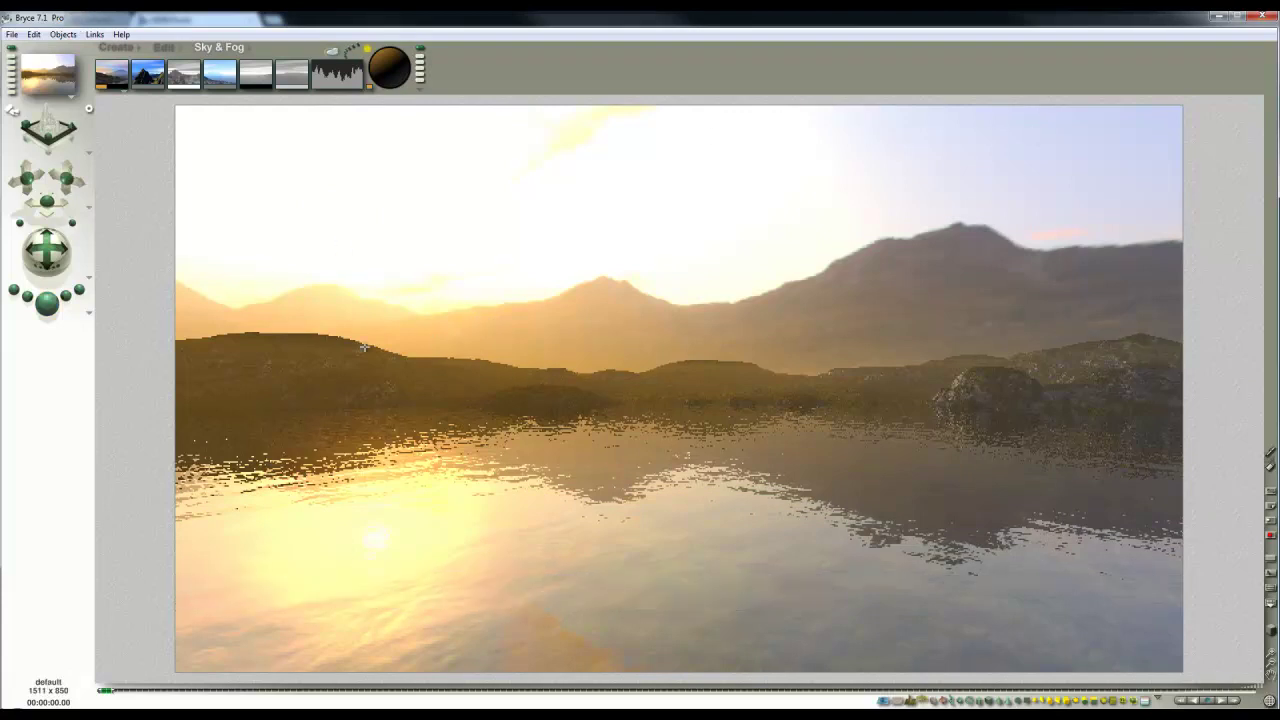
Step: Change the document aspect ratio to 2:1 and render the scene in the wider format
click(12, 34)
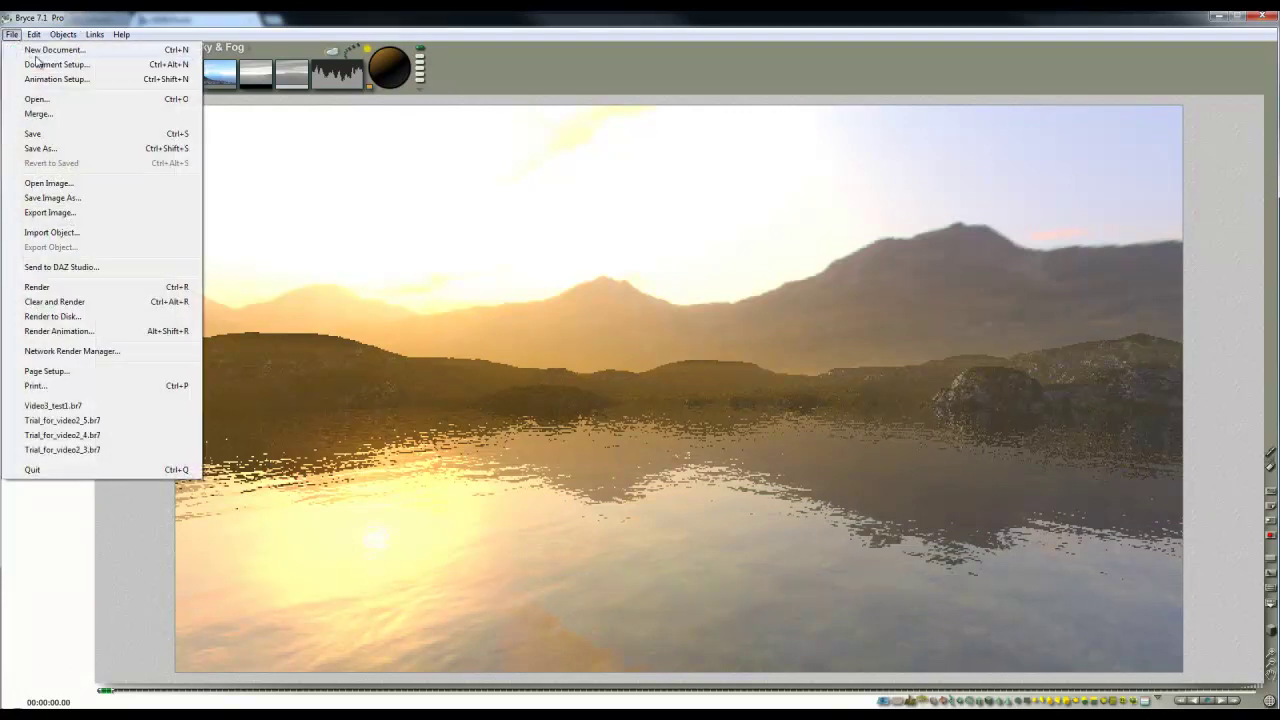
click(43, 65)
click(593, 260)
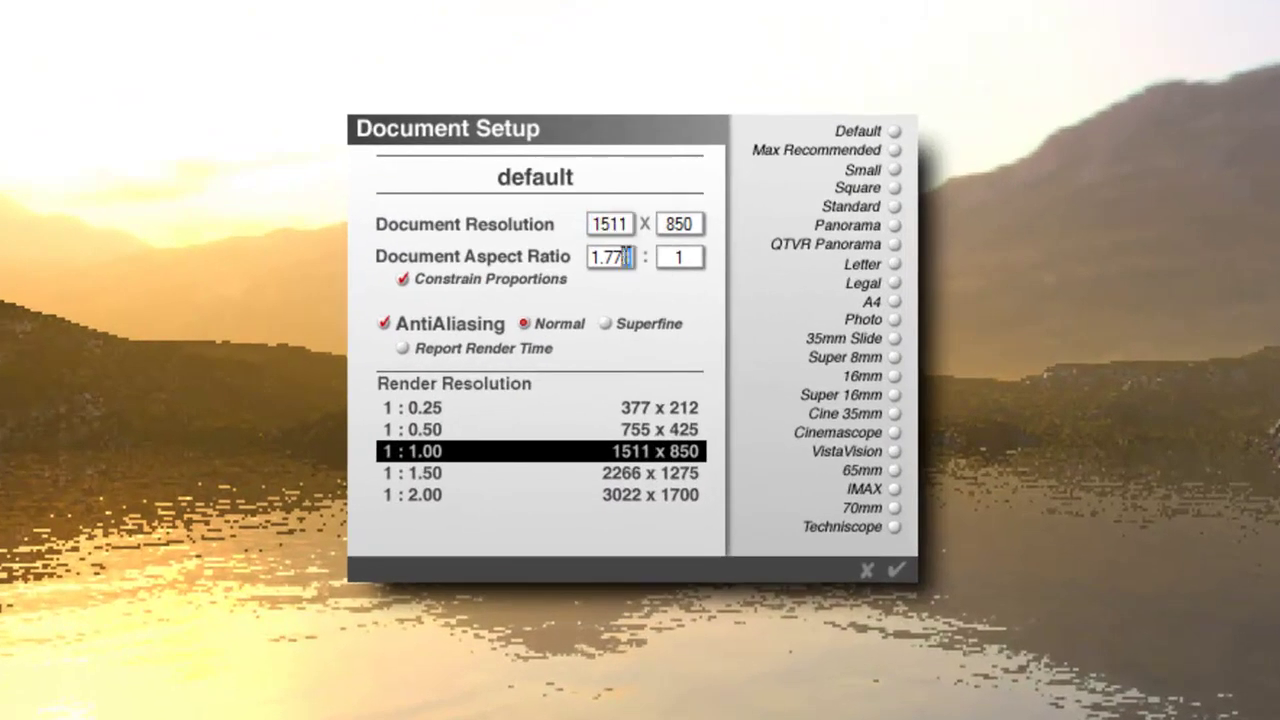
text(1)
key(BackSpace)
text(2)
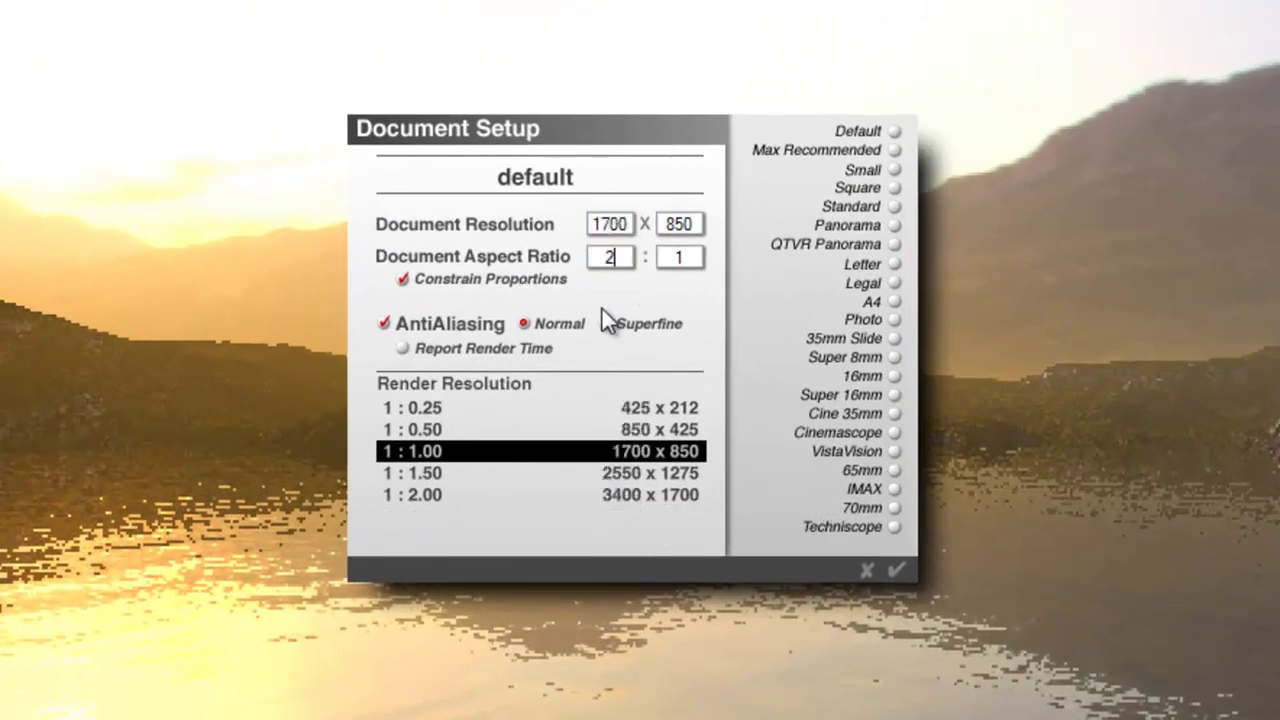
click(895, 569)
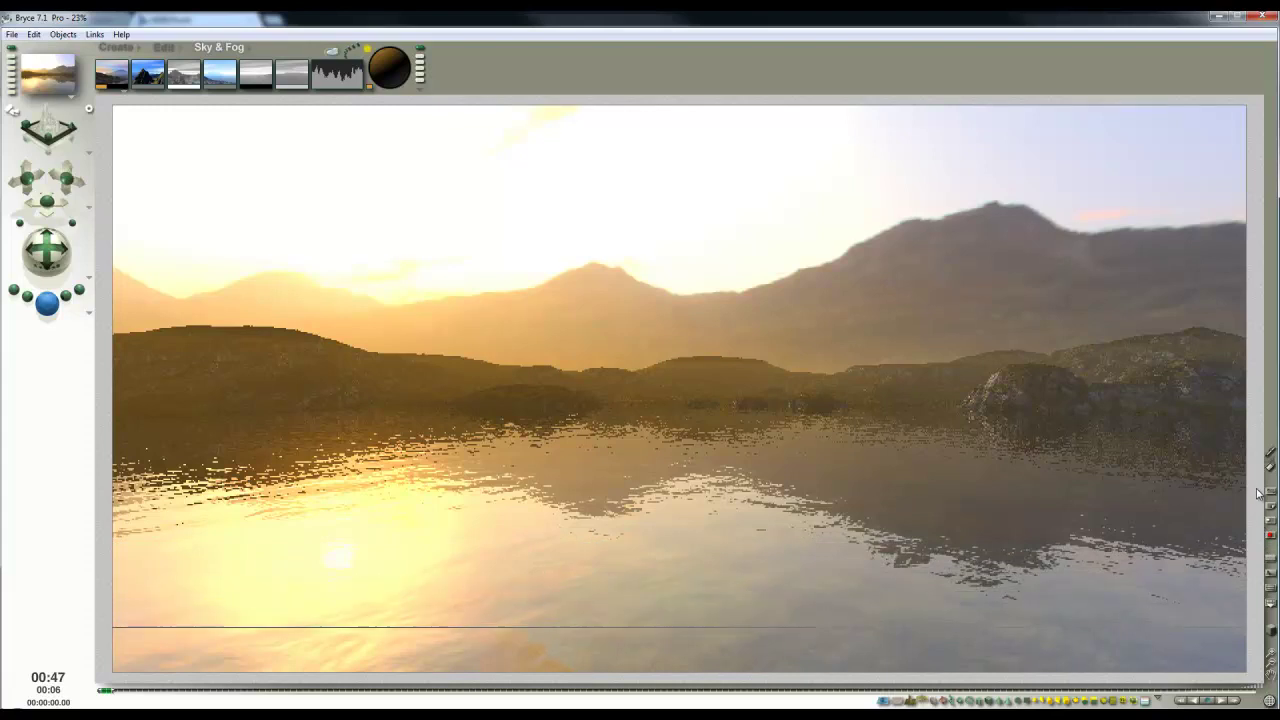
click(1155, 446)
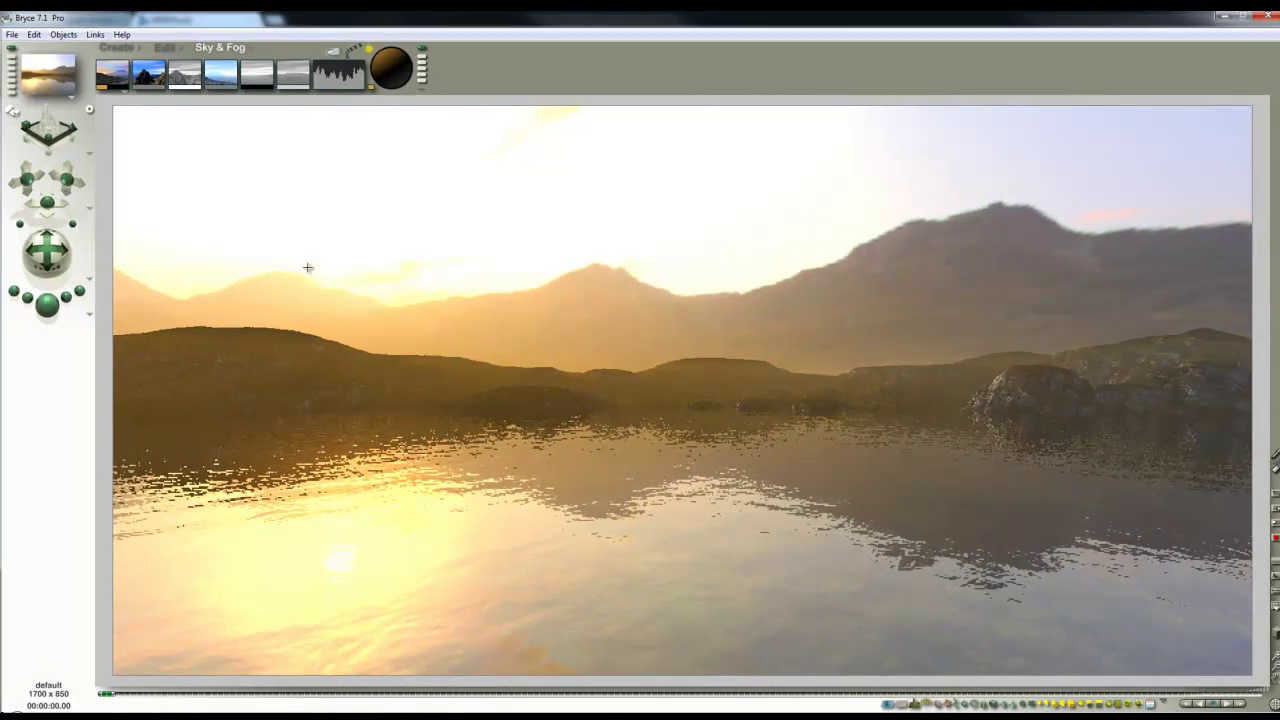
Step: Try adjusting the cloud height, turn the clouds off again and render the scene
drag(256, 72, 256, 71)
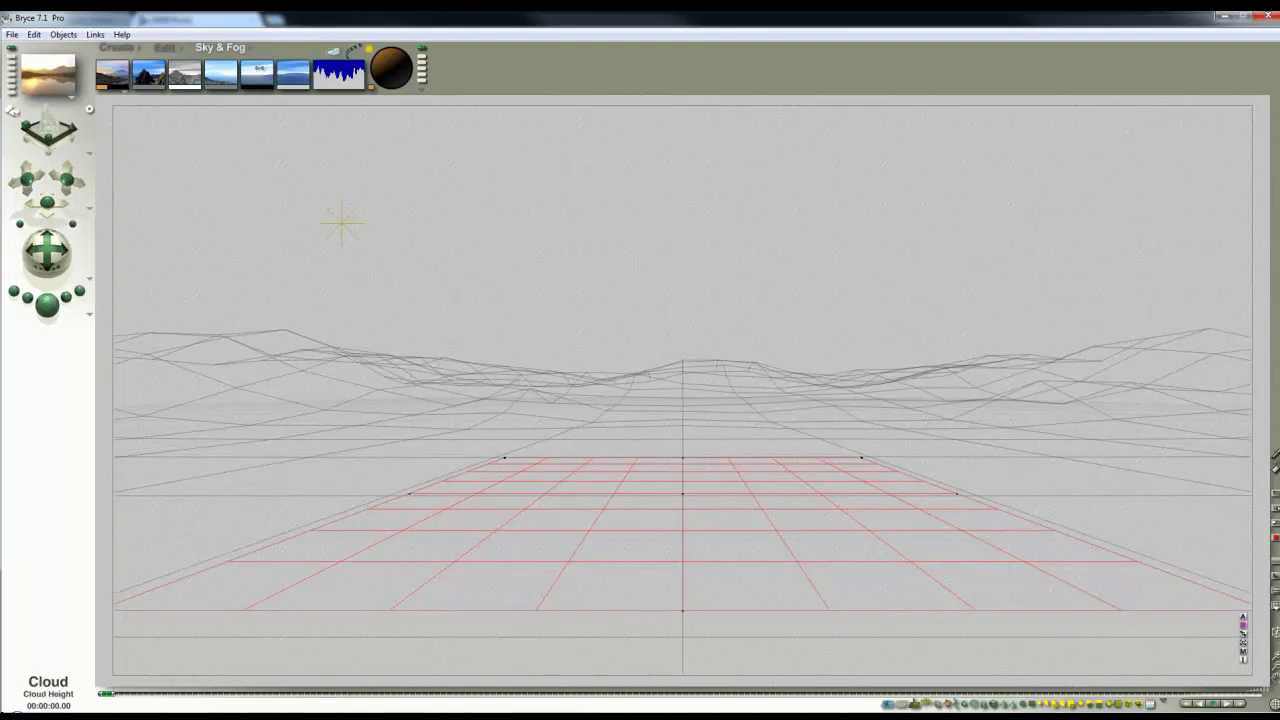
alt+click(258, 72)
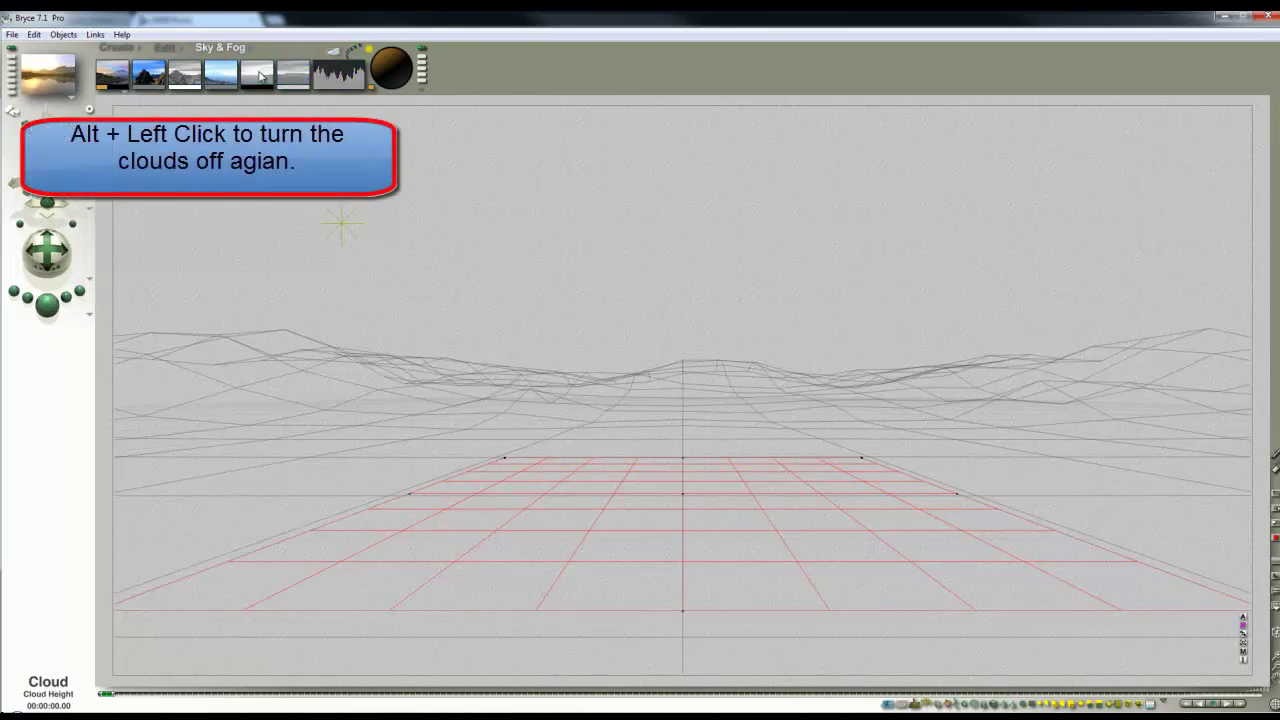
click(47, 305)
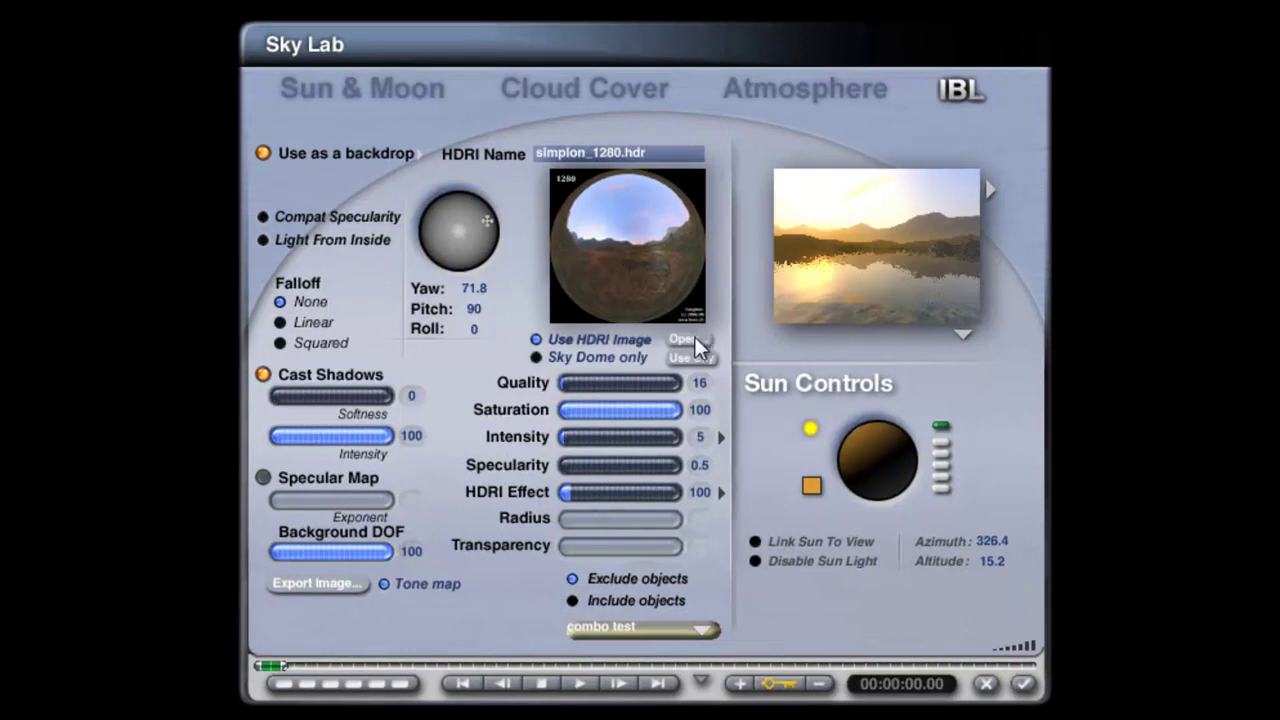
Step: Load the Simplon_8260 HDR image for the image-based lighting, turn on tone mapping and keep the sun light enabled
click(694, 340)
drag(897, 330, 895, 428)
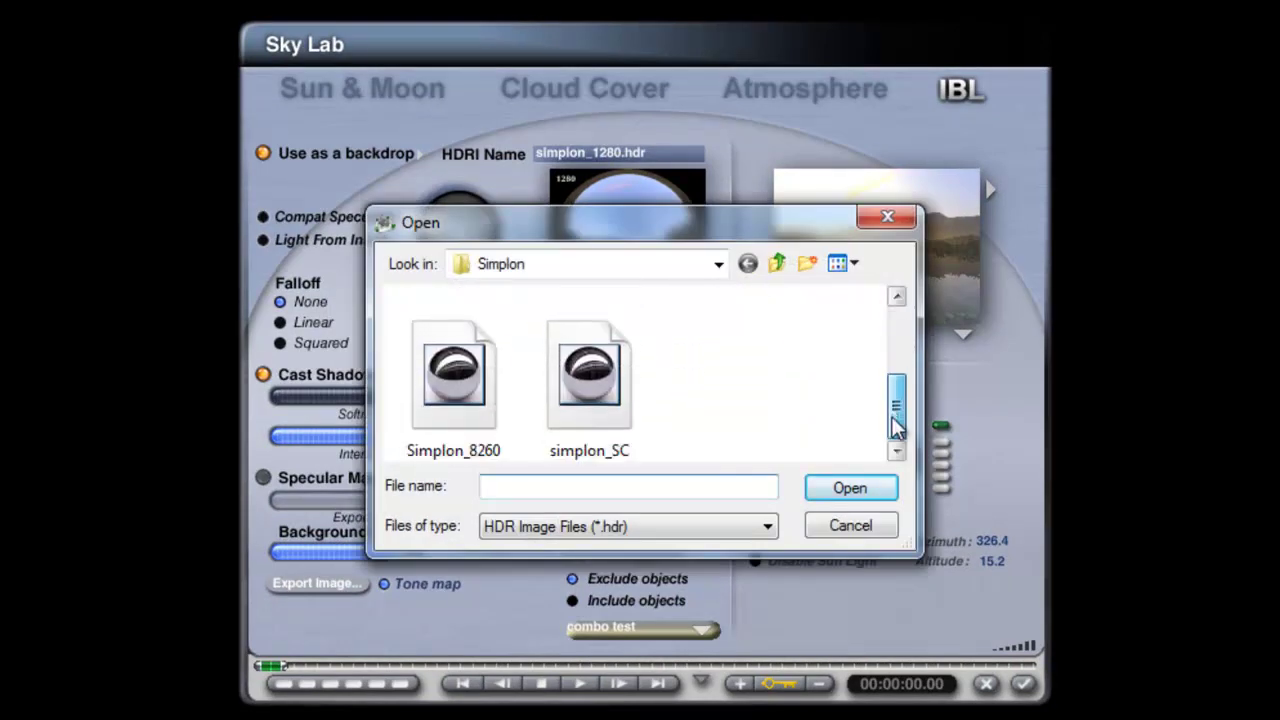
click(453, 380)
click(858, 487)
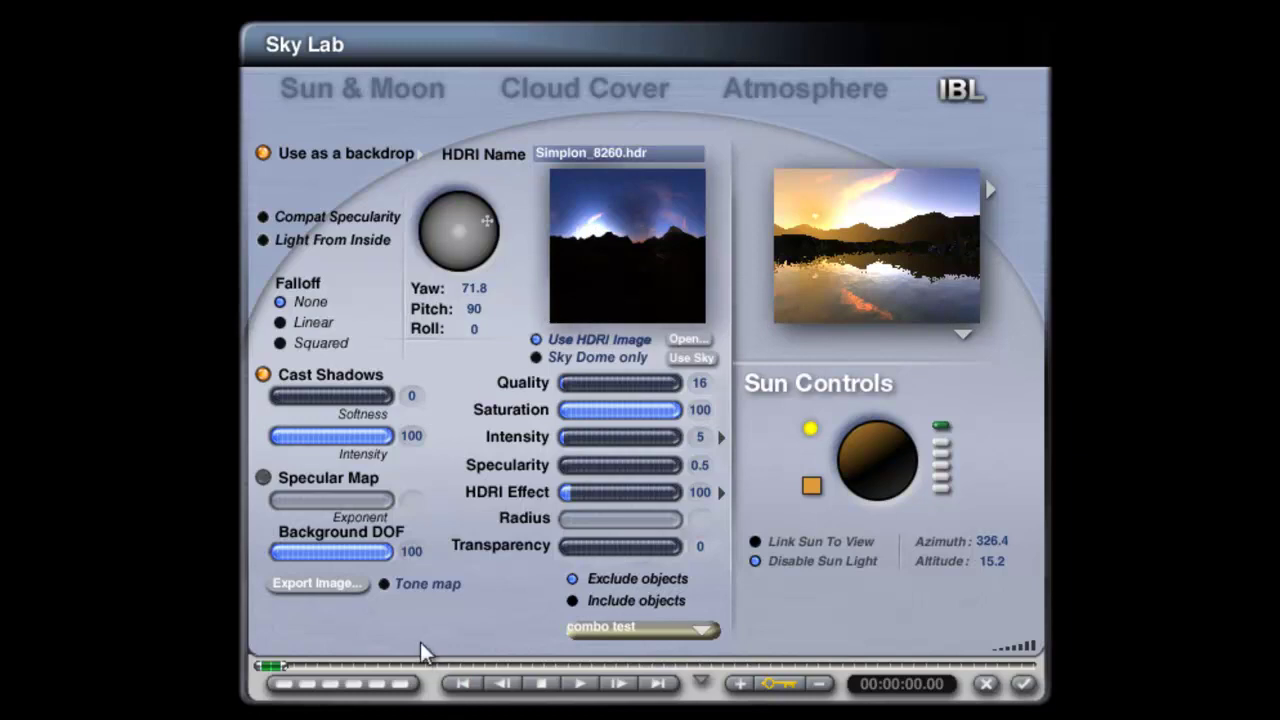
click(386, 584)
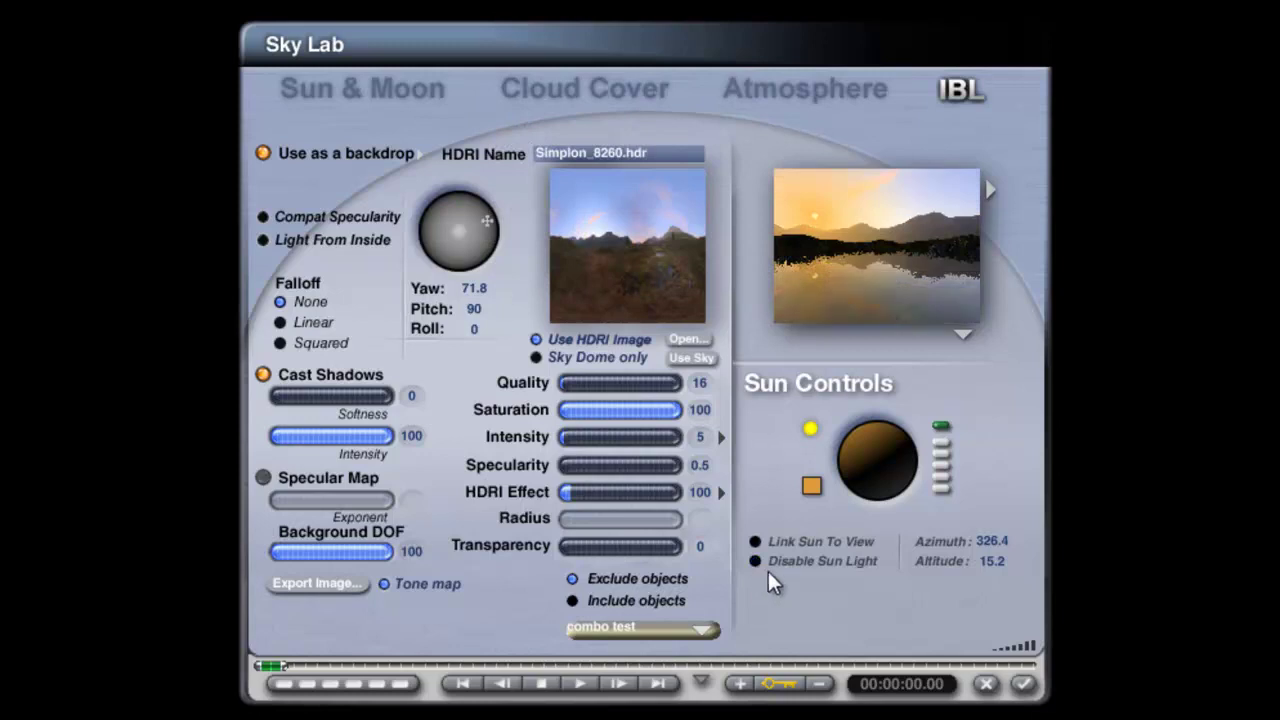
Step: Turn the haze back on, change an option of the HDRI backdrop and render the scene with the updated sky
click(821, 88)
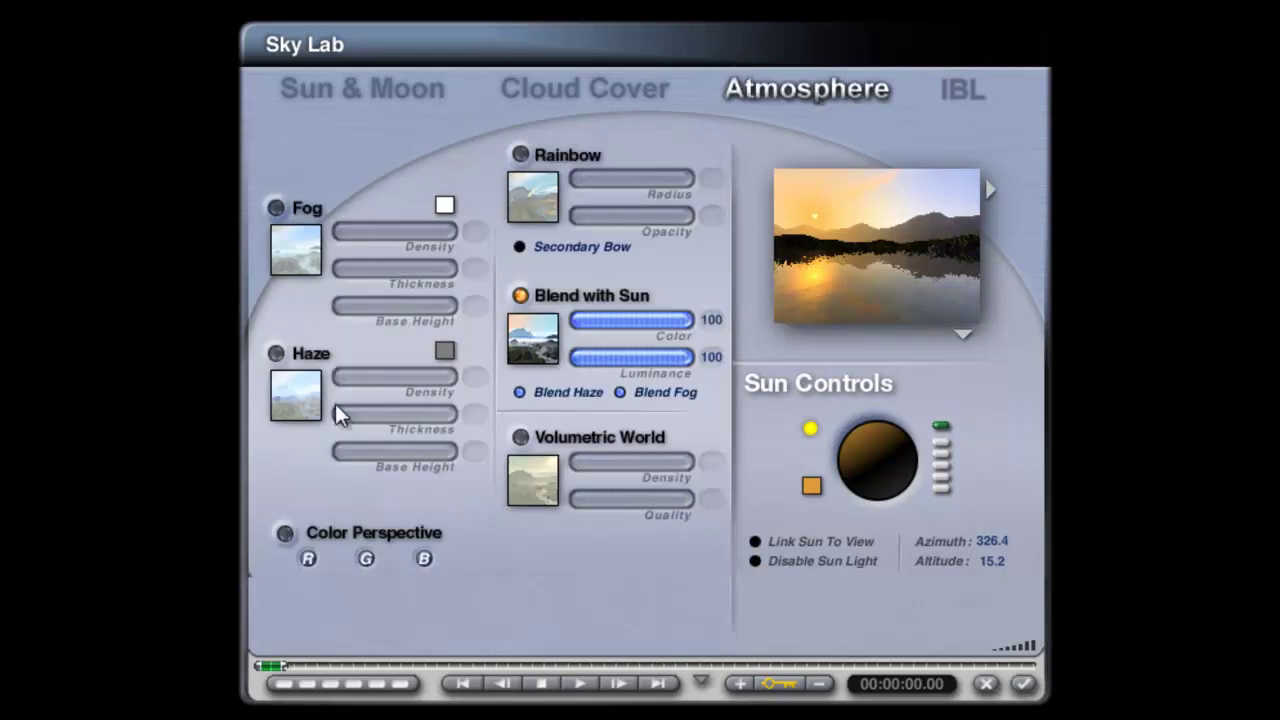
click(275, 353)
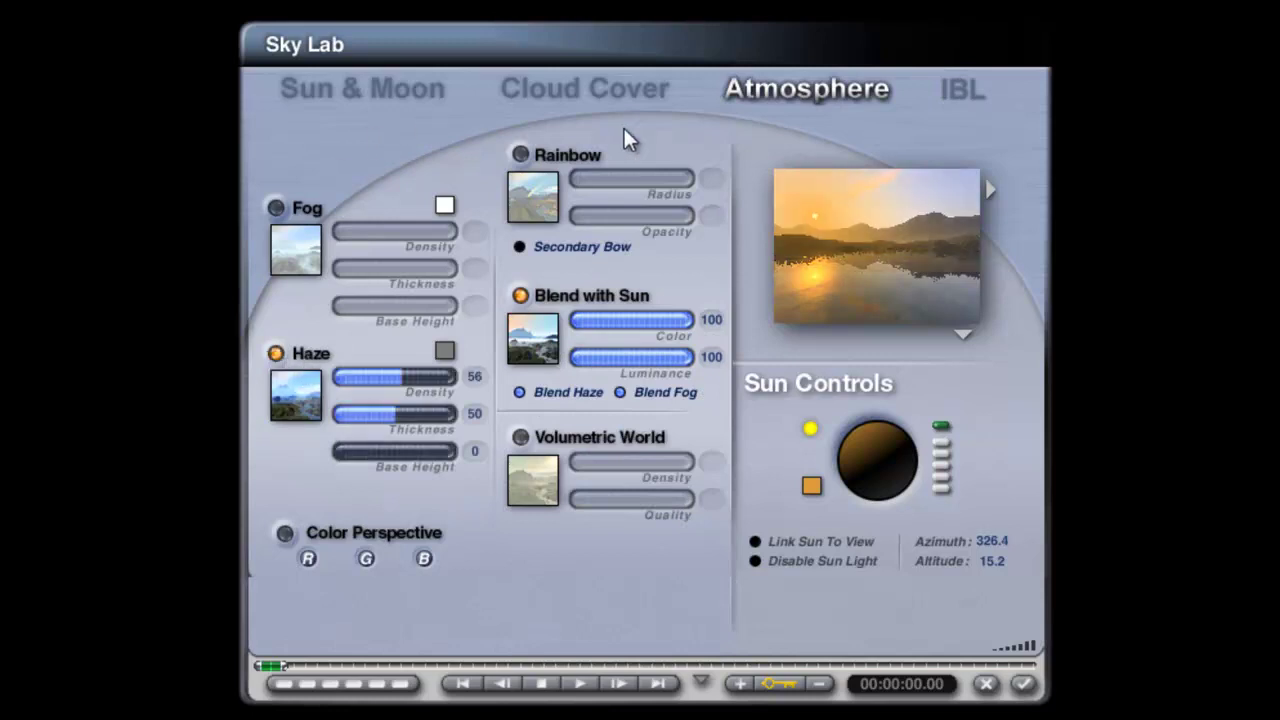
click(972, 88)
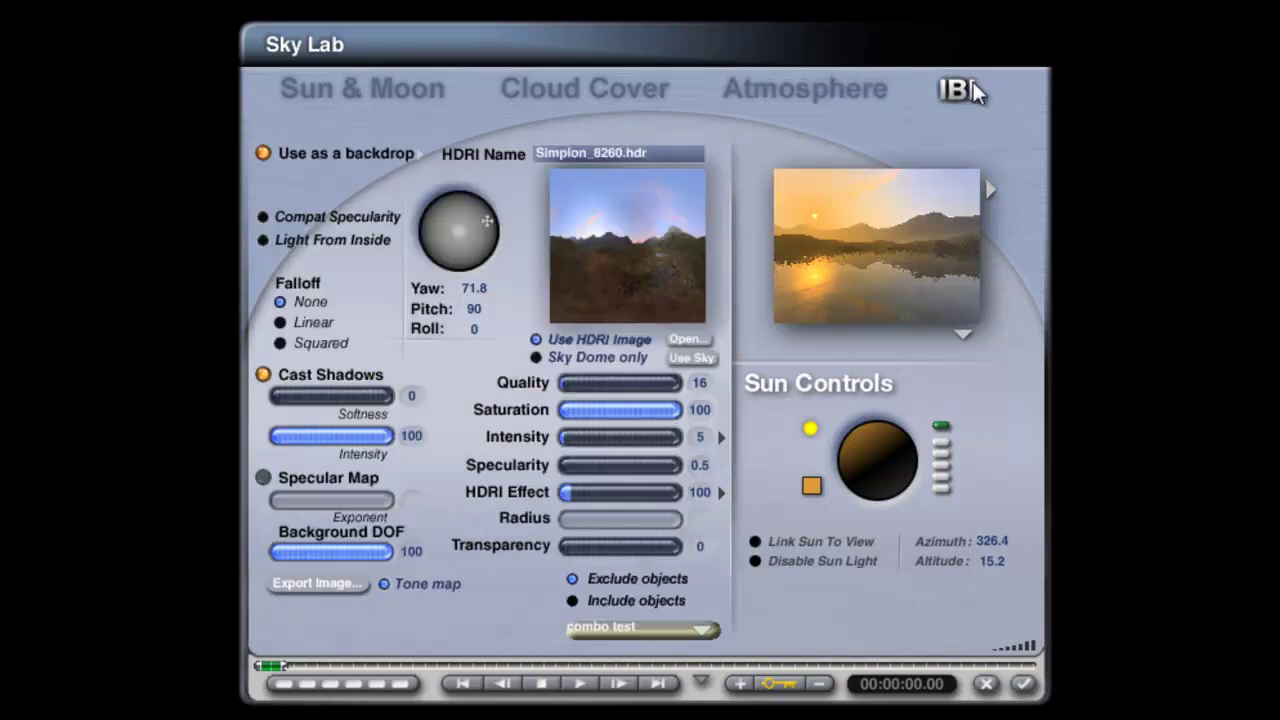
click(420, 153)
click(468, 222)
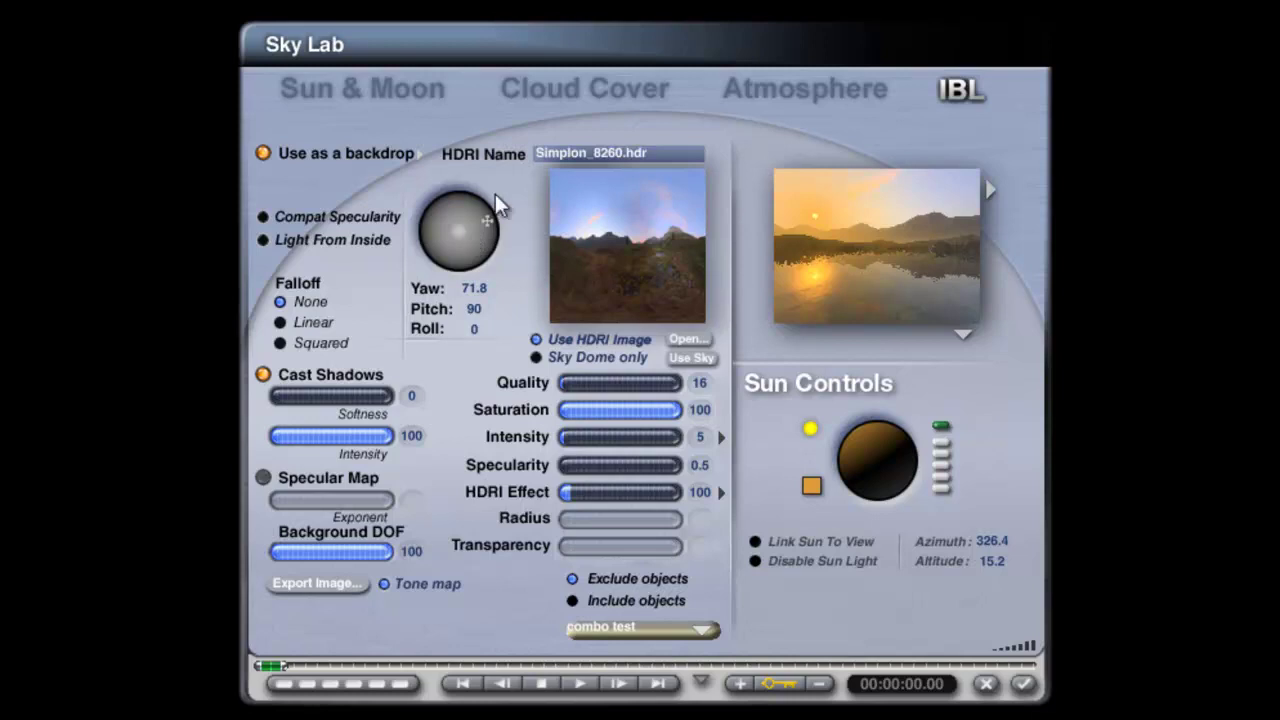
click(1022, 684)
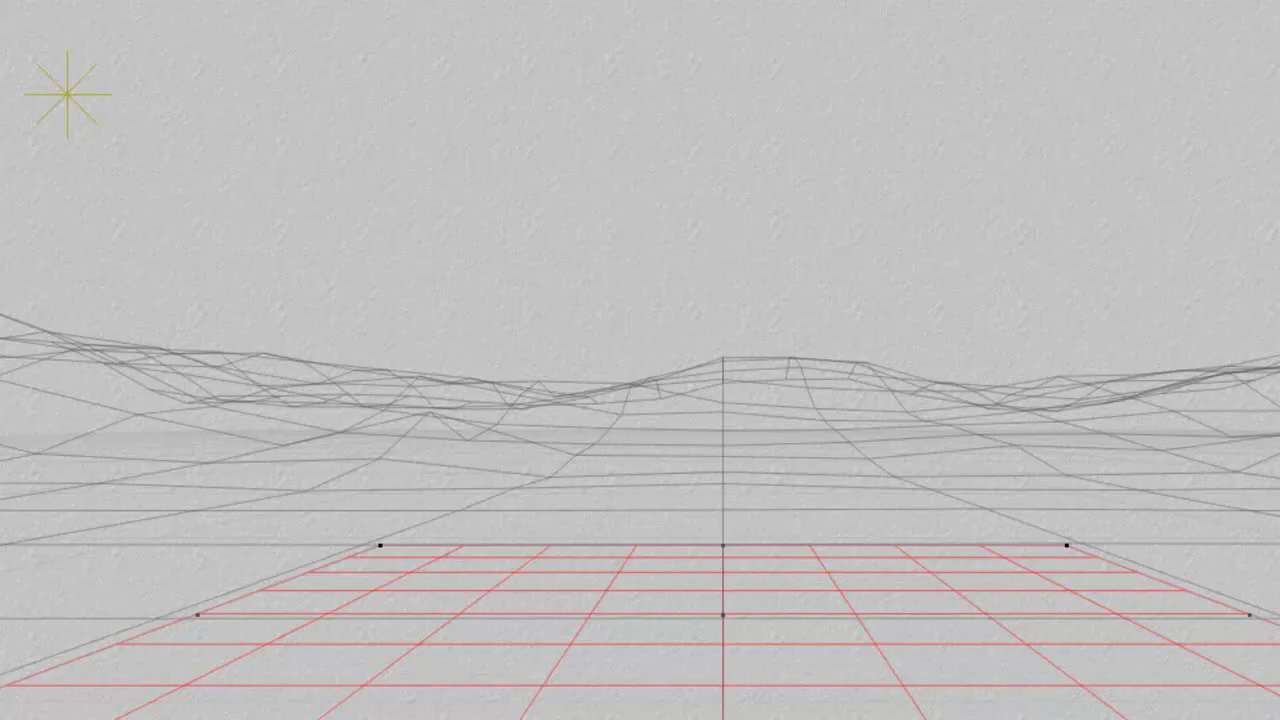
key(ctrl+r)
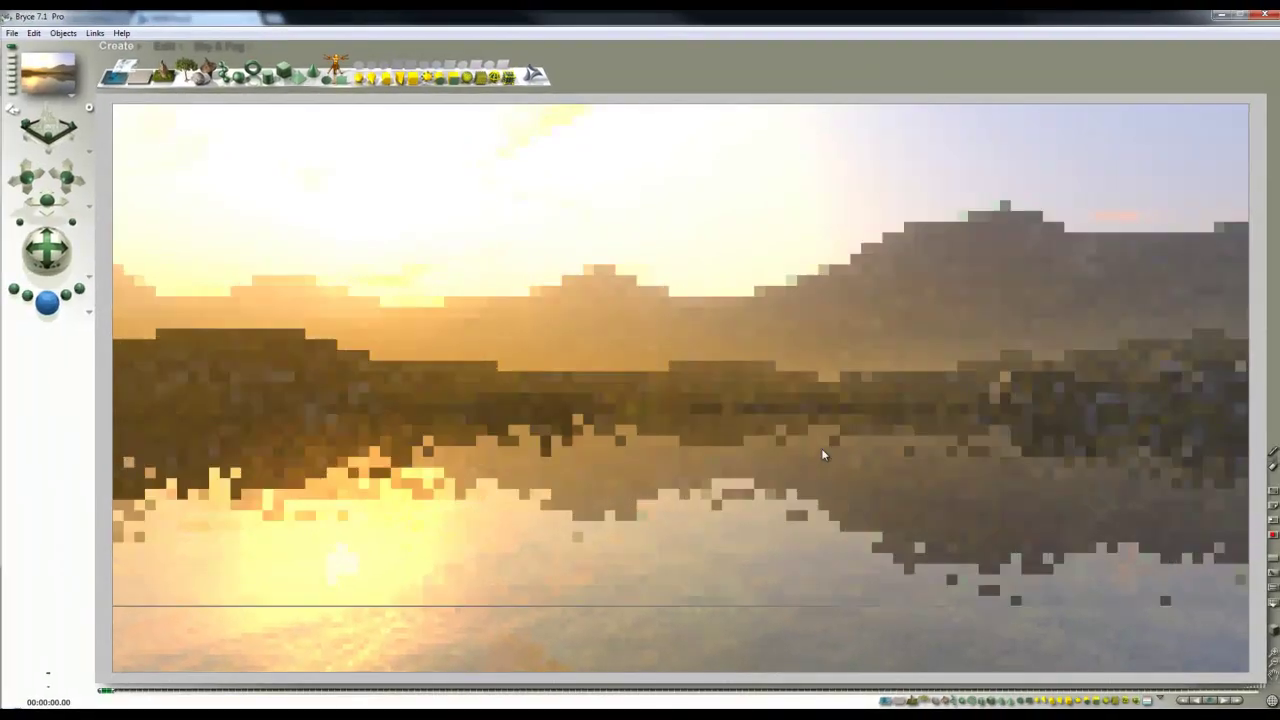